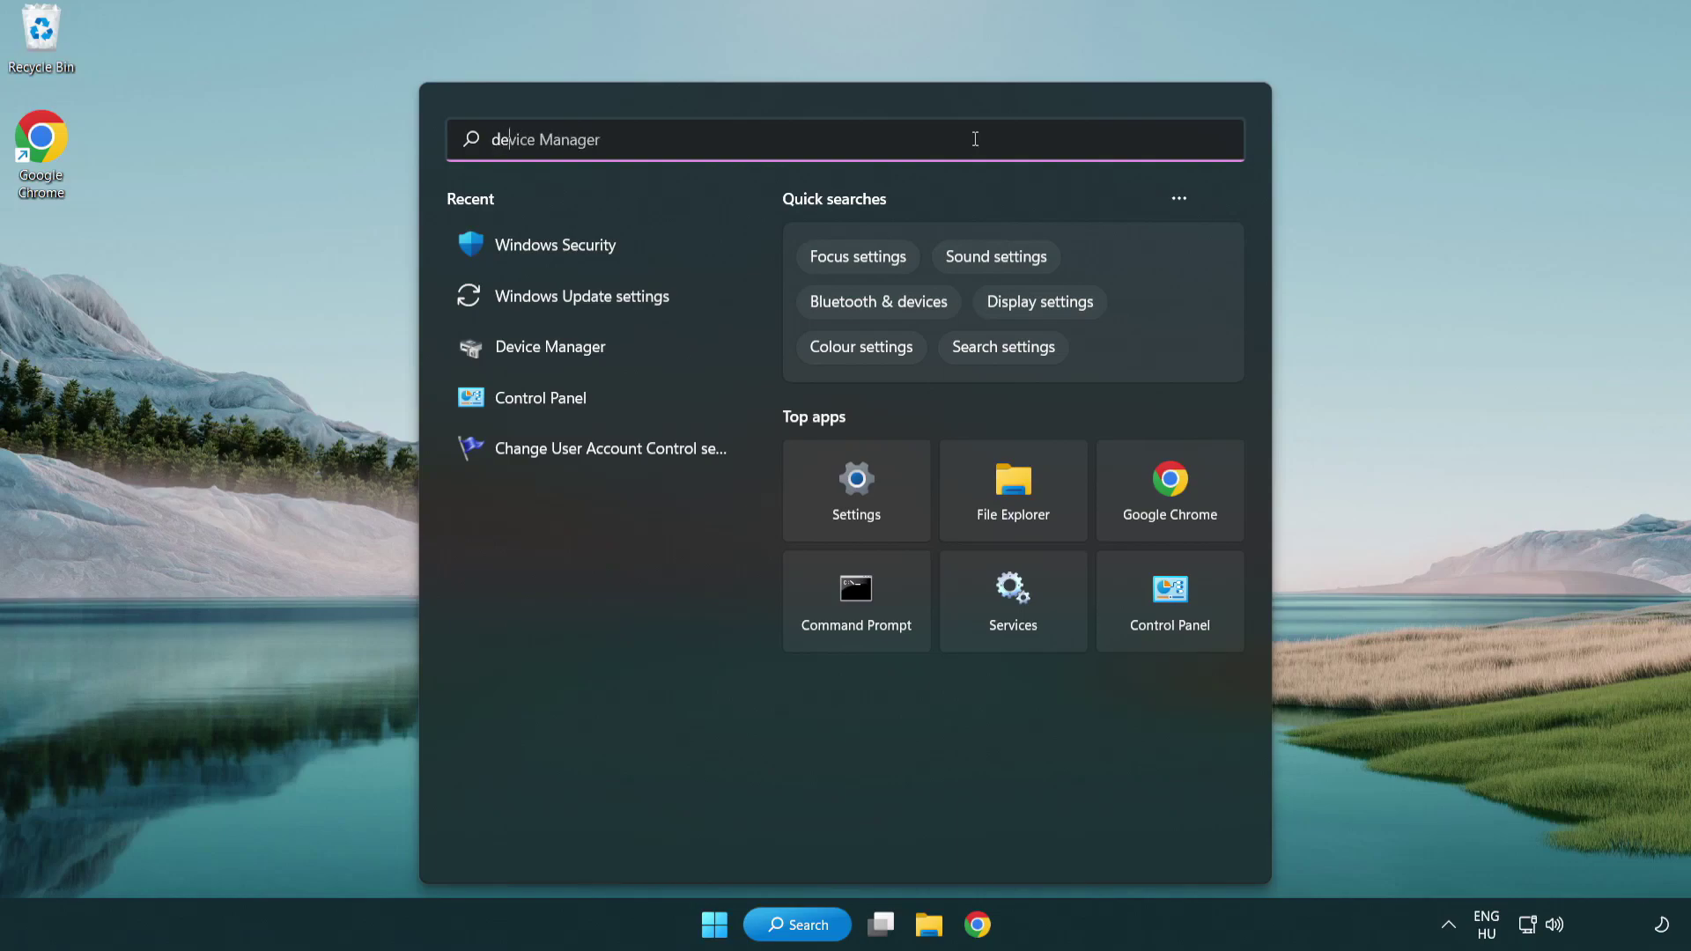
- Search Windows for "device manager", open Device Manager and move its window towards the middle of the desktop
text(nager)
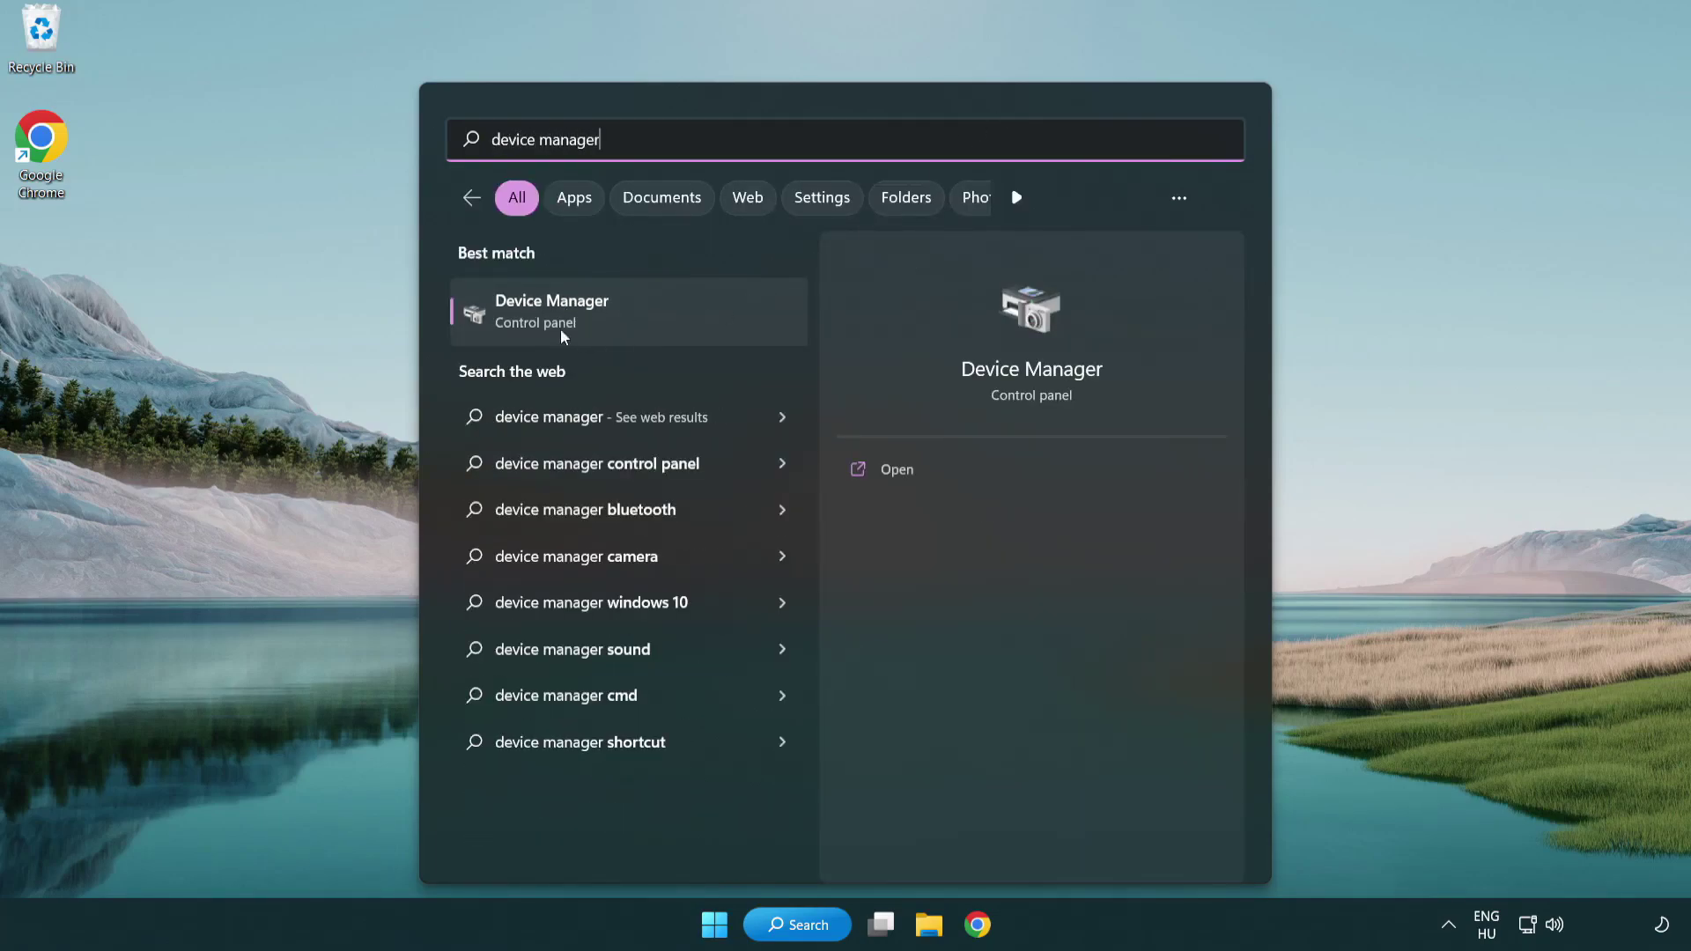
click(677, 321)
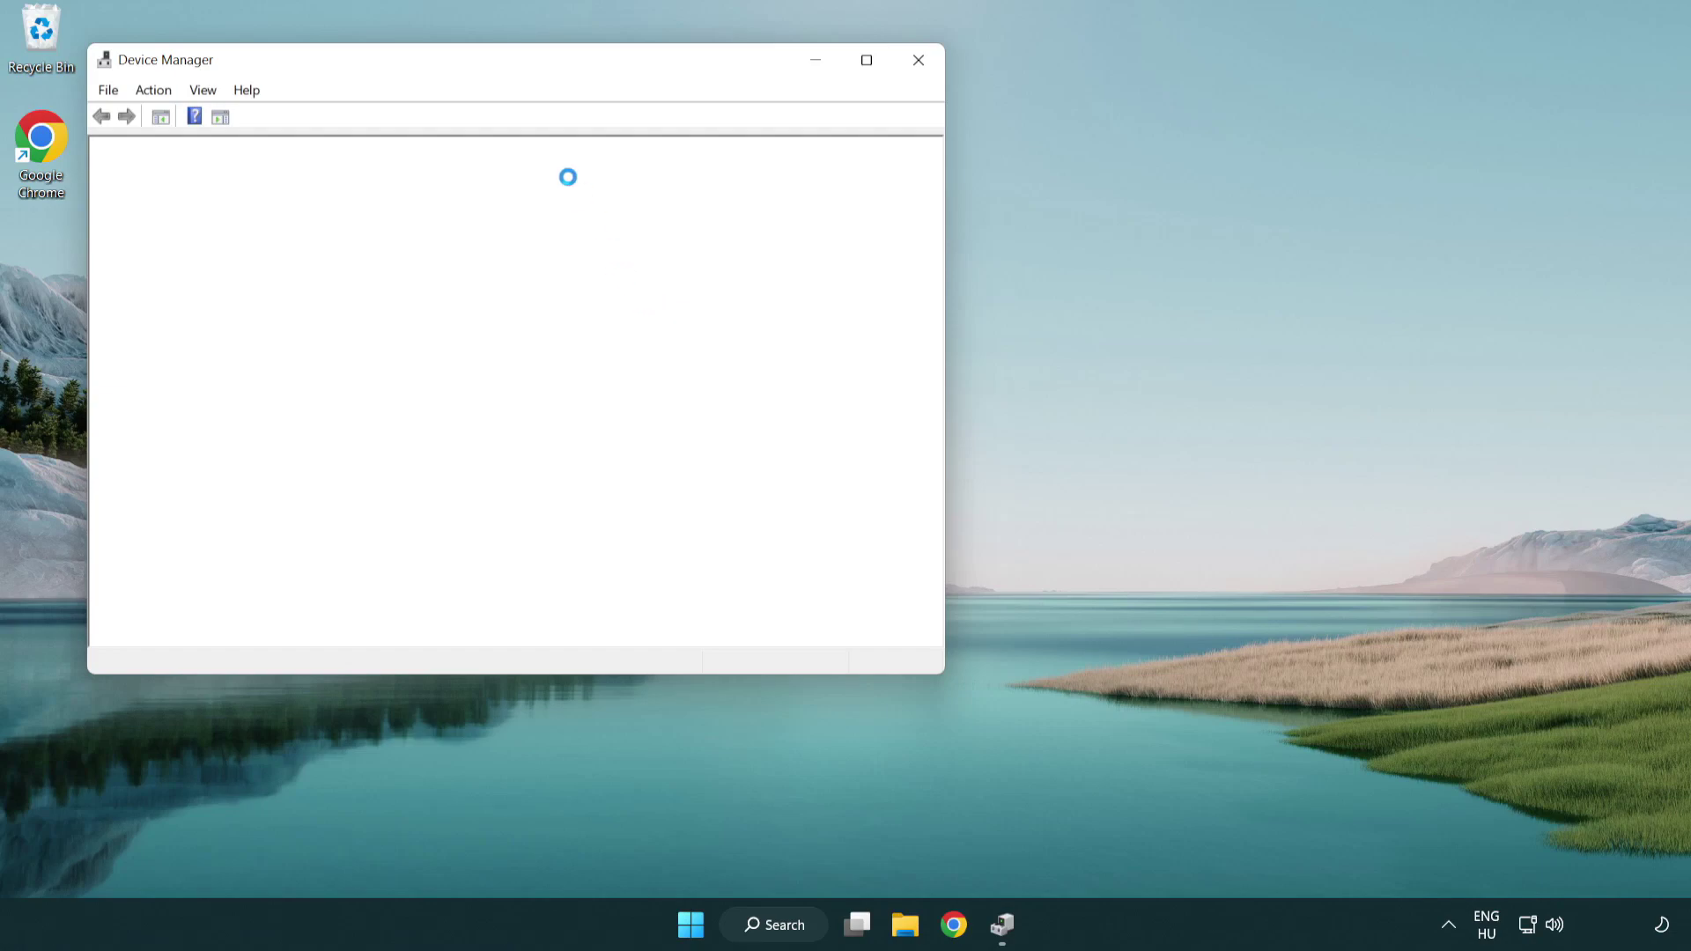
drag(467, 72, 745, 170)
- Update the VMware SVGA 3D display adapter's driver by searching automatically for drivers, and close Device Manager
click(507, 352)
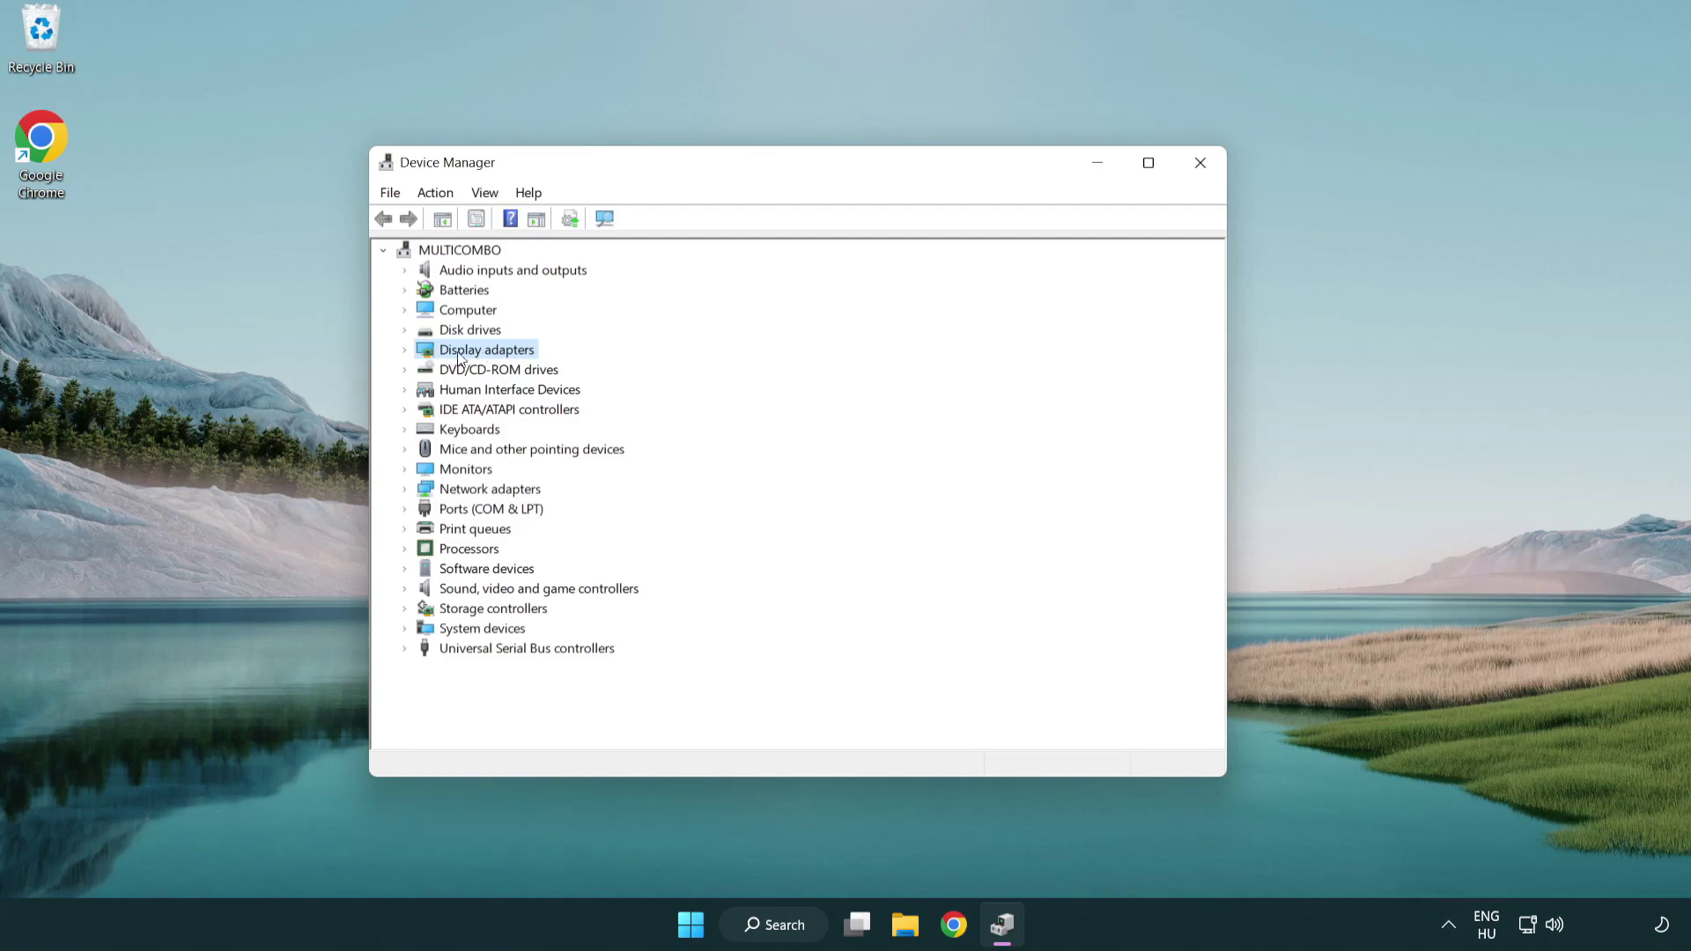
click(404, 349)
click(504, 374)
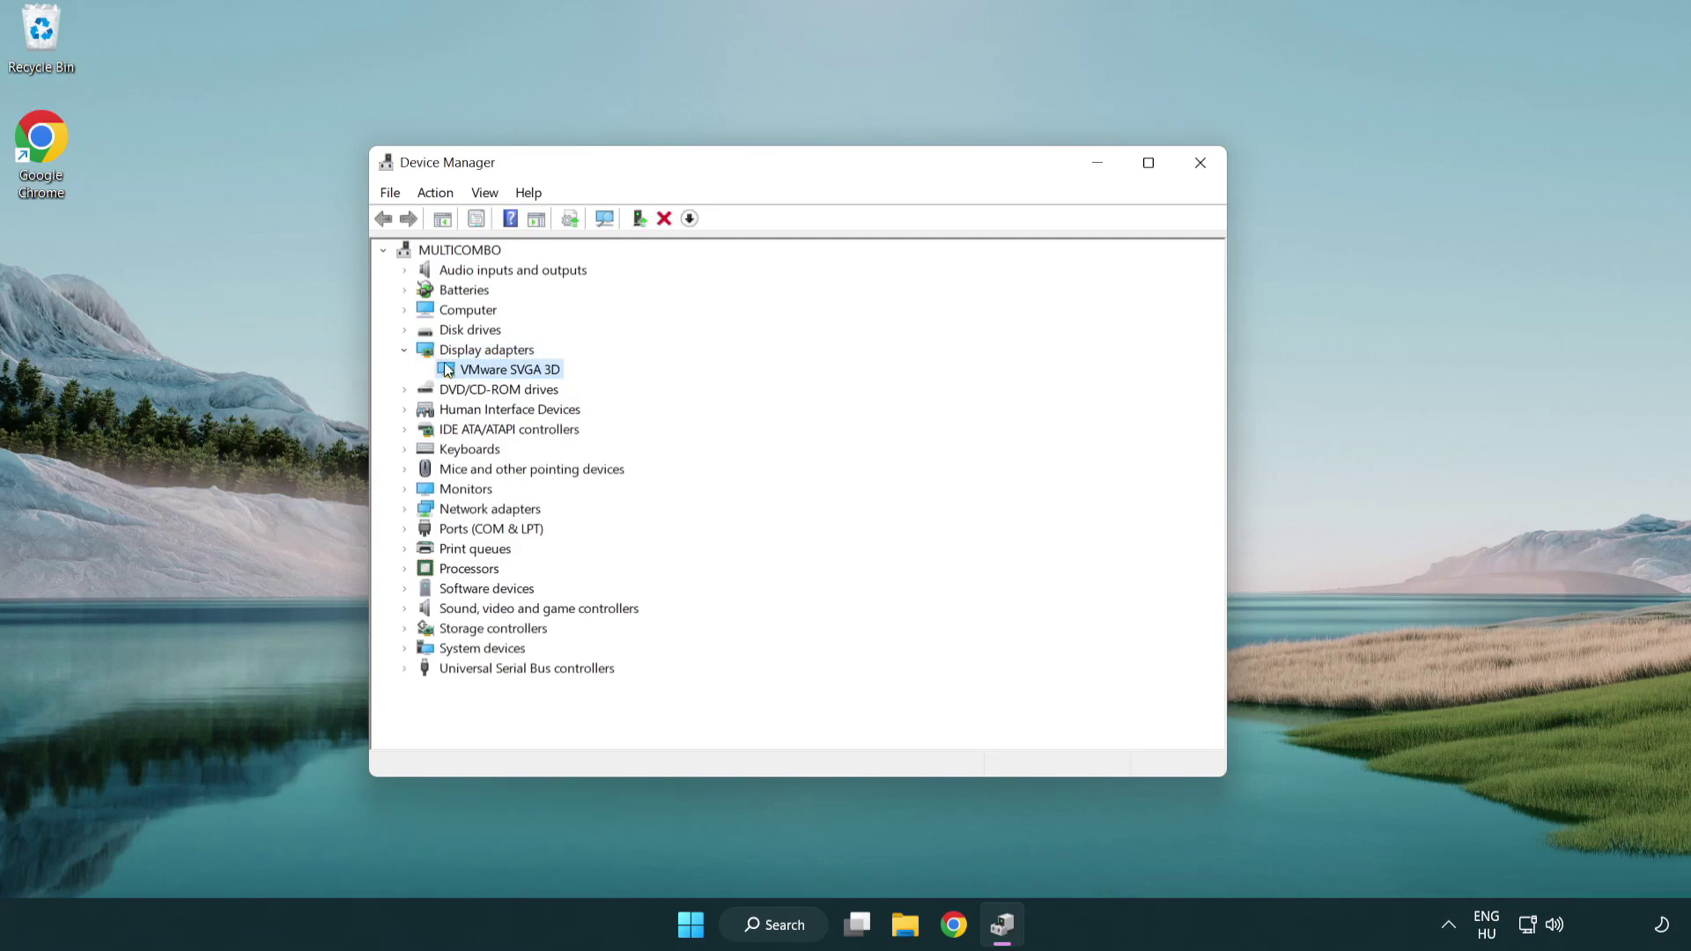
right_click(505, 377)
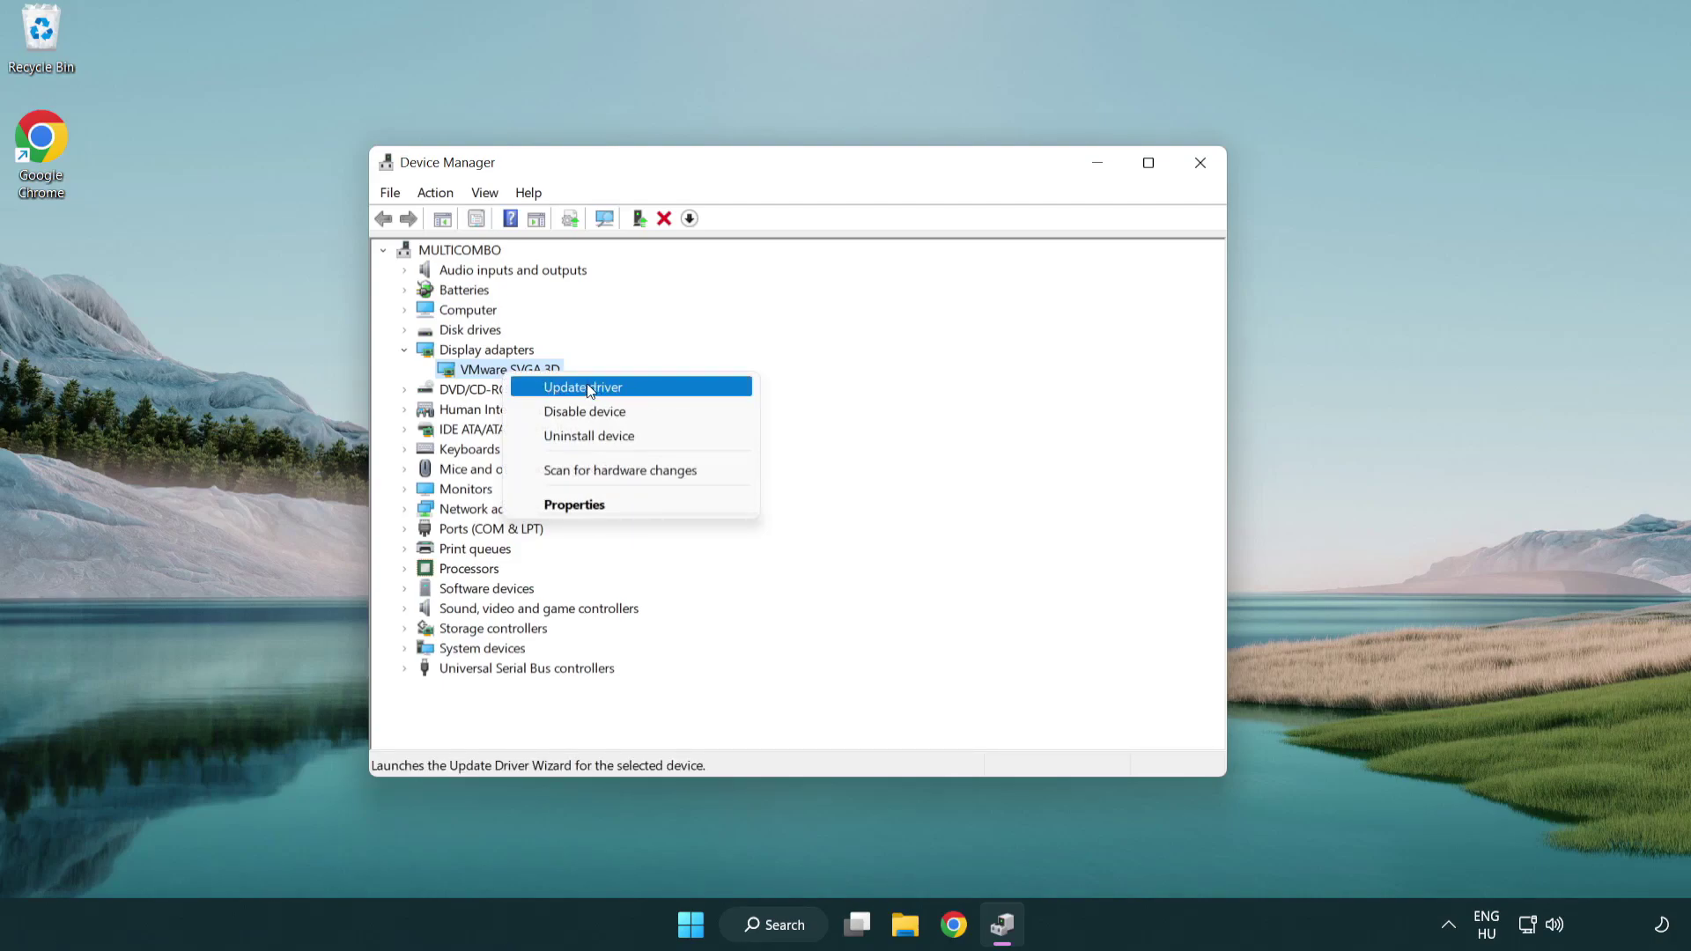
click(666, 389)
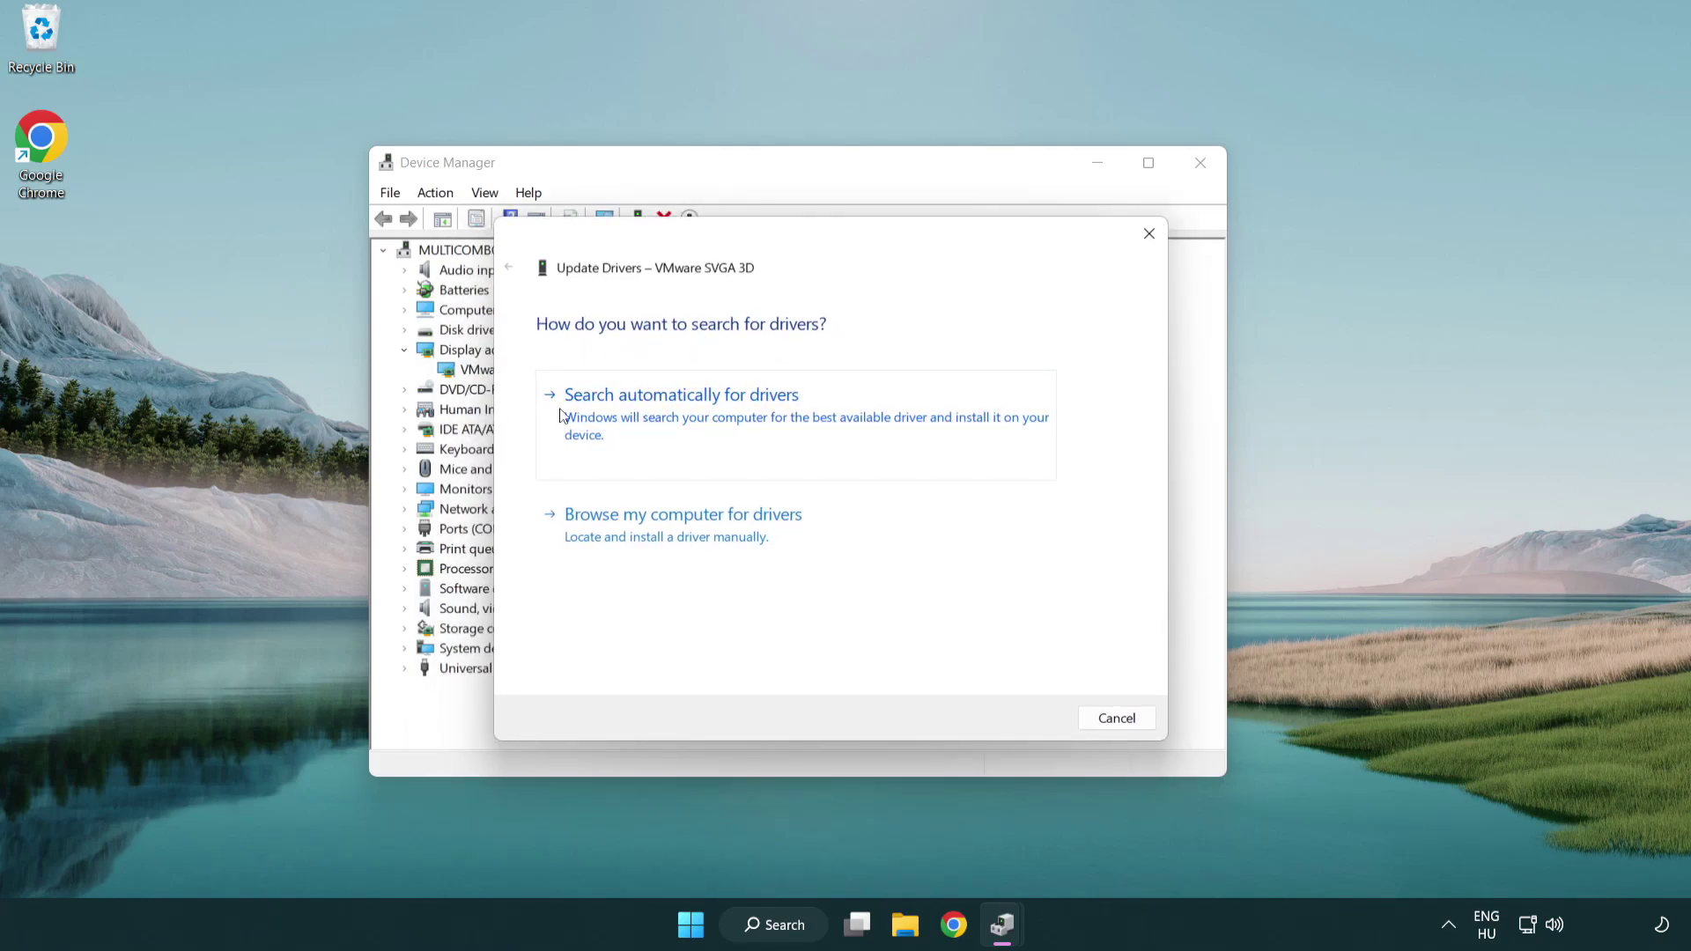
click(743, 416)
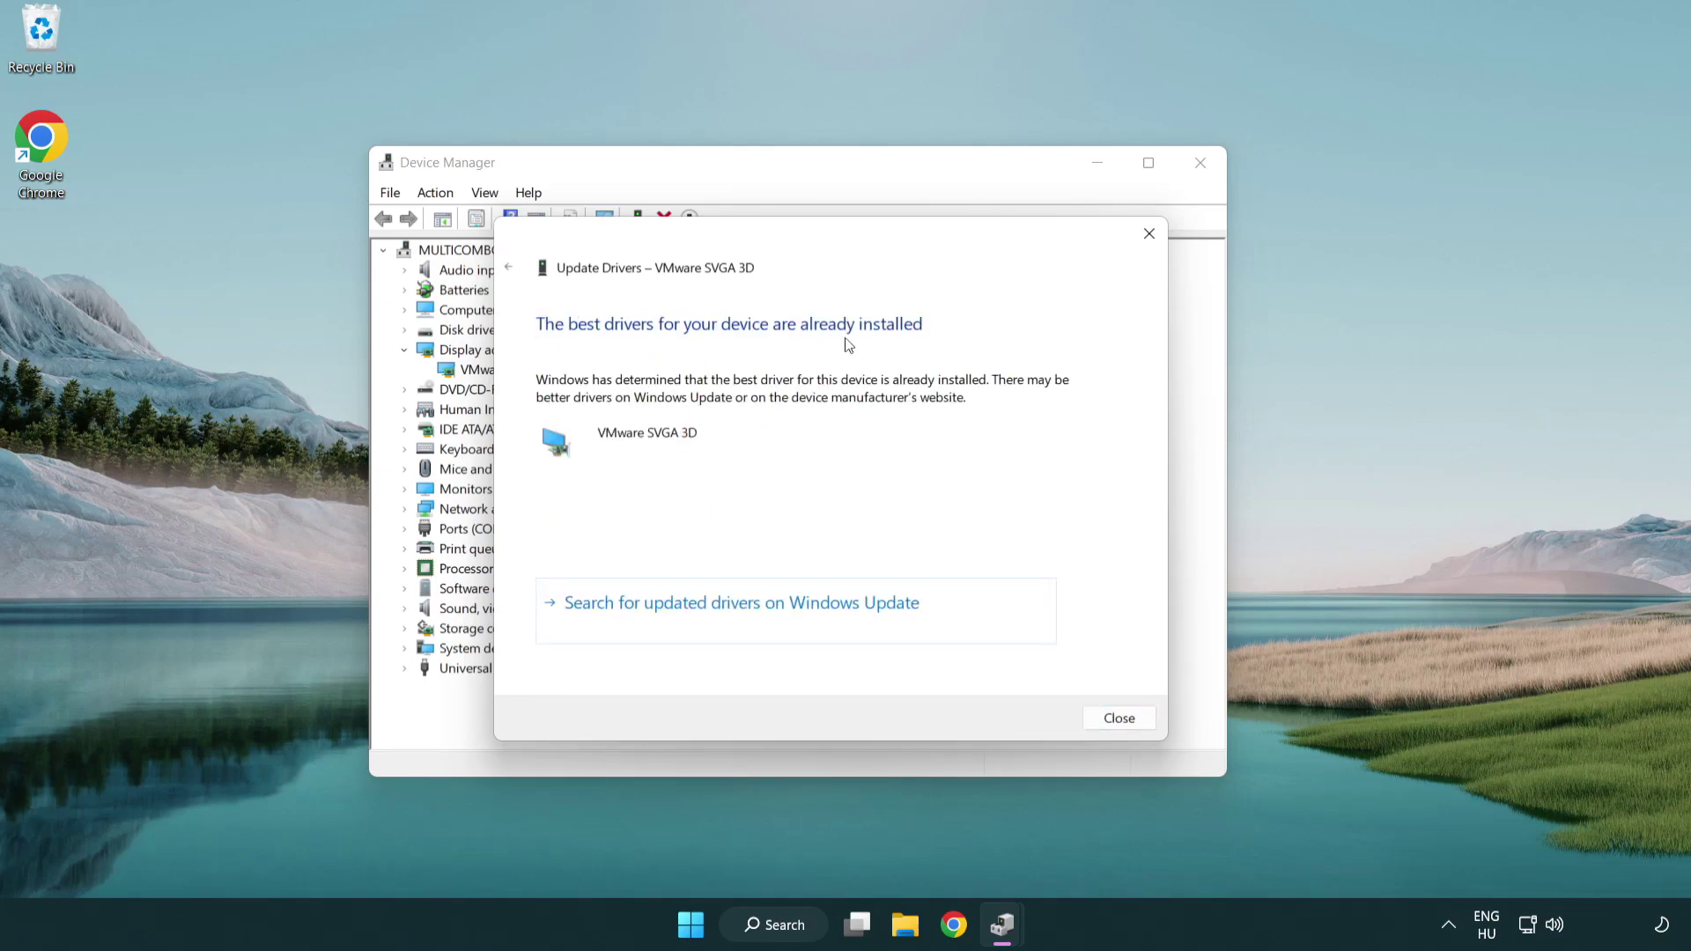
click(1121, 719)
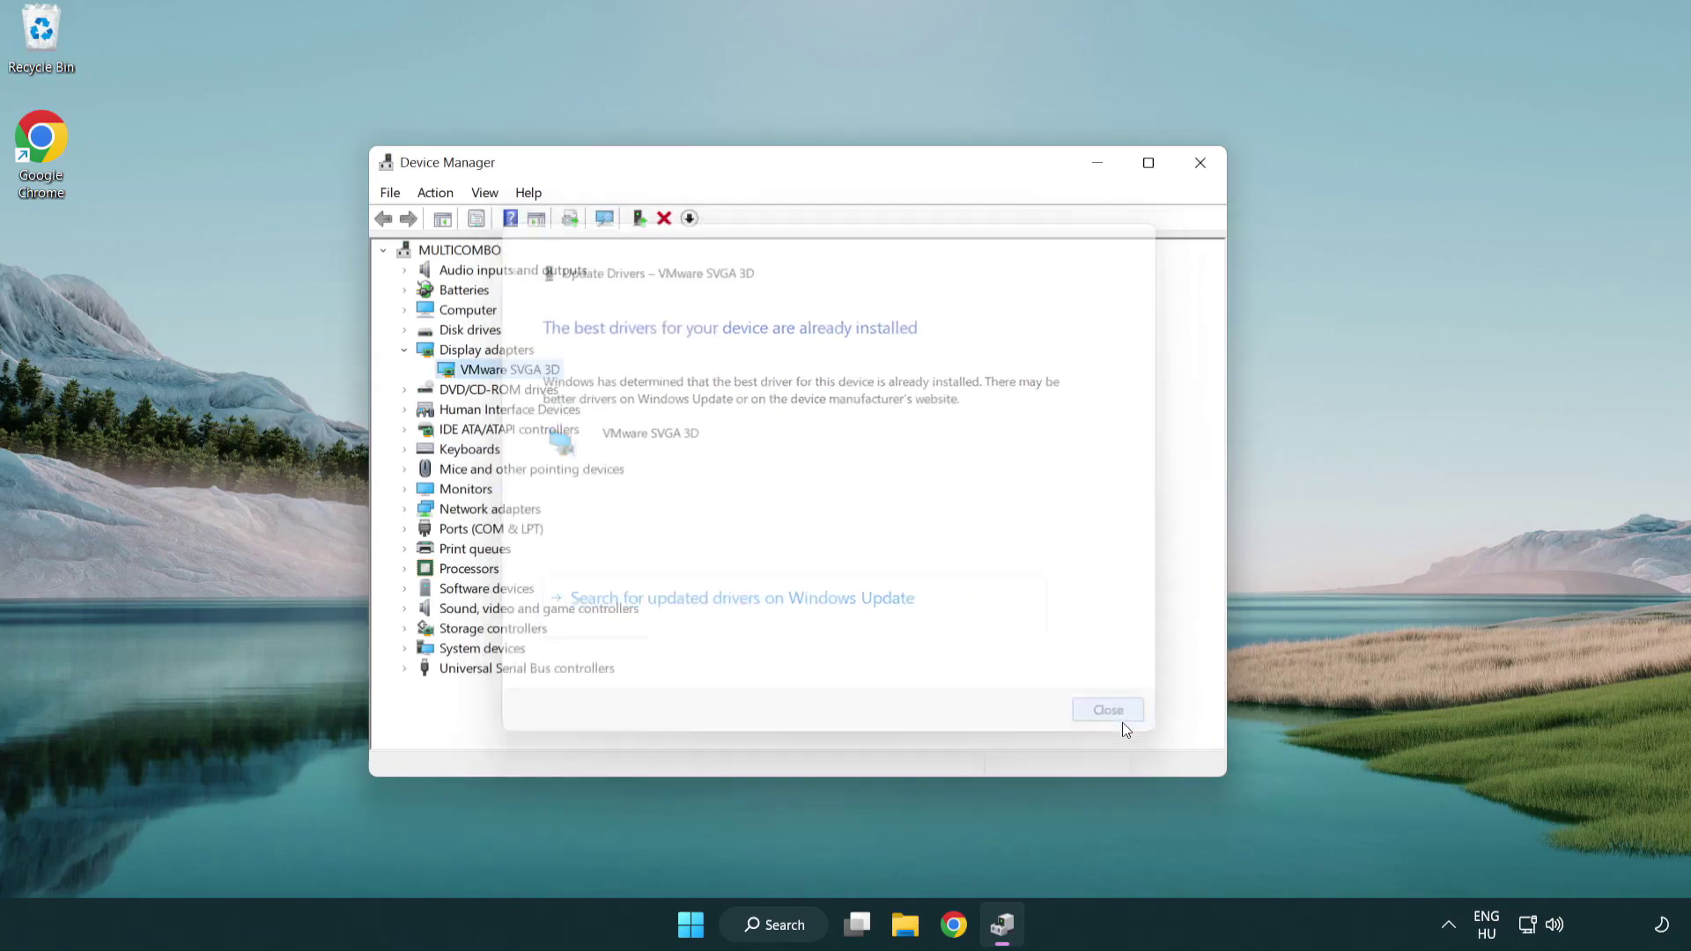
click(1202, 163)
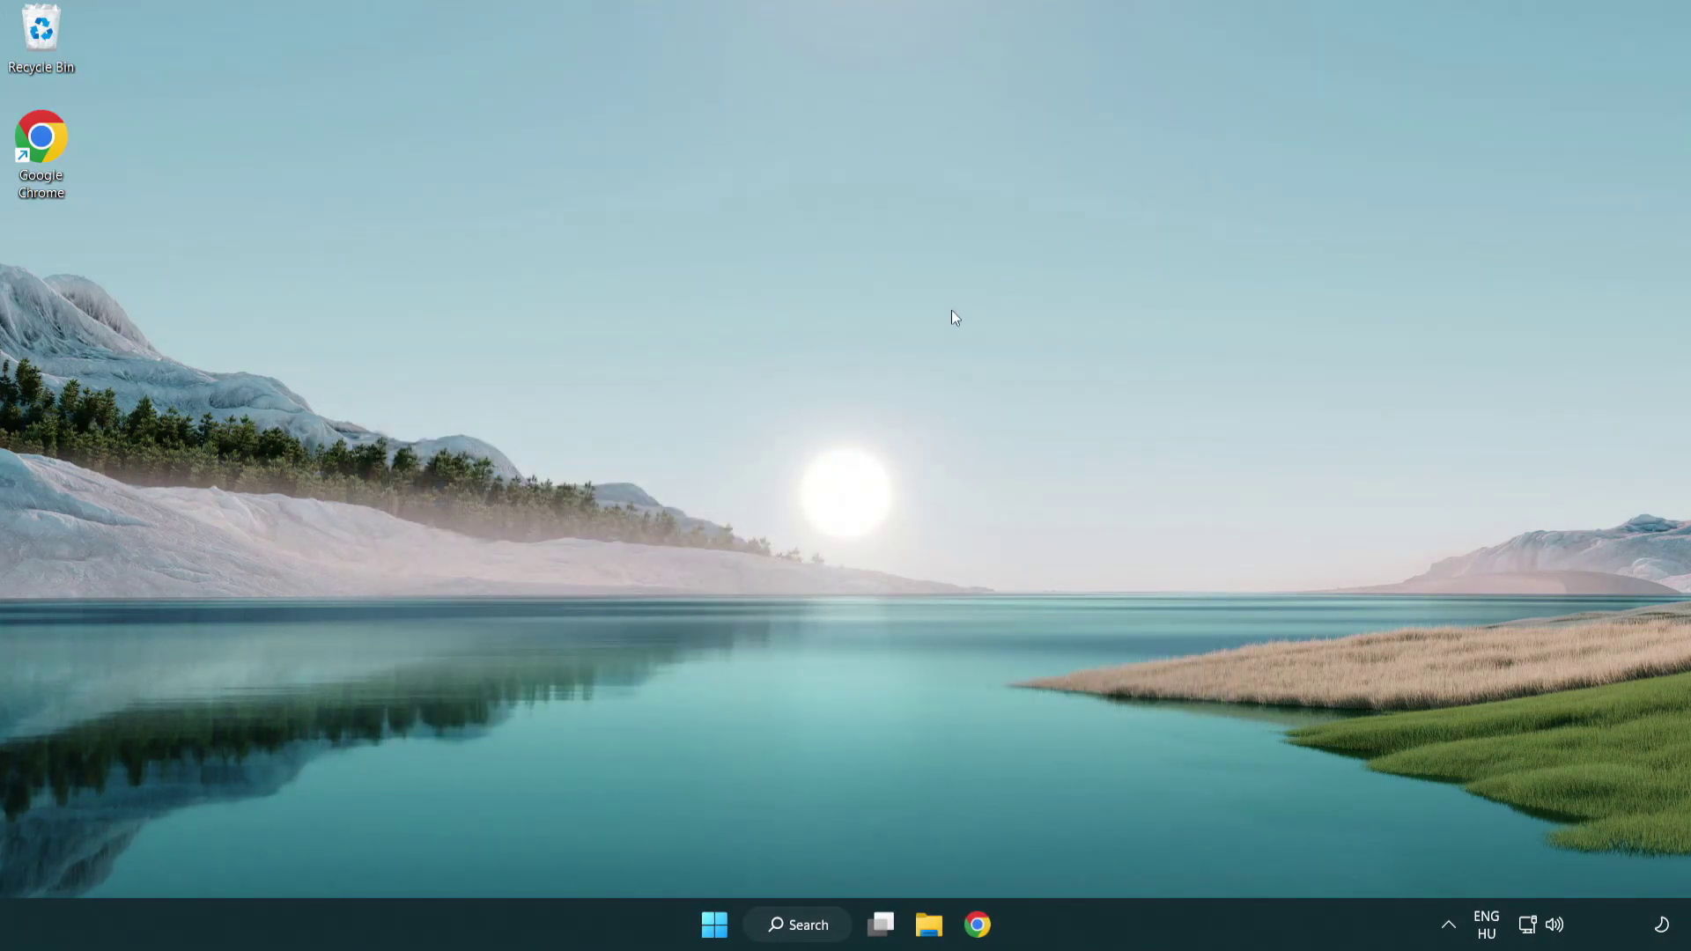
- Search Windows for "update", open the Windows Update settings, check for updates and close Settings
click(813, 923)
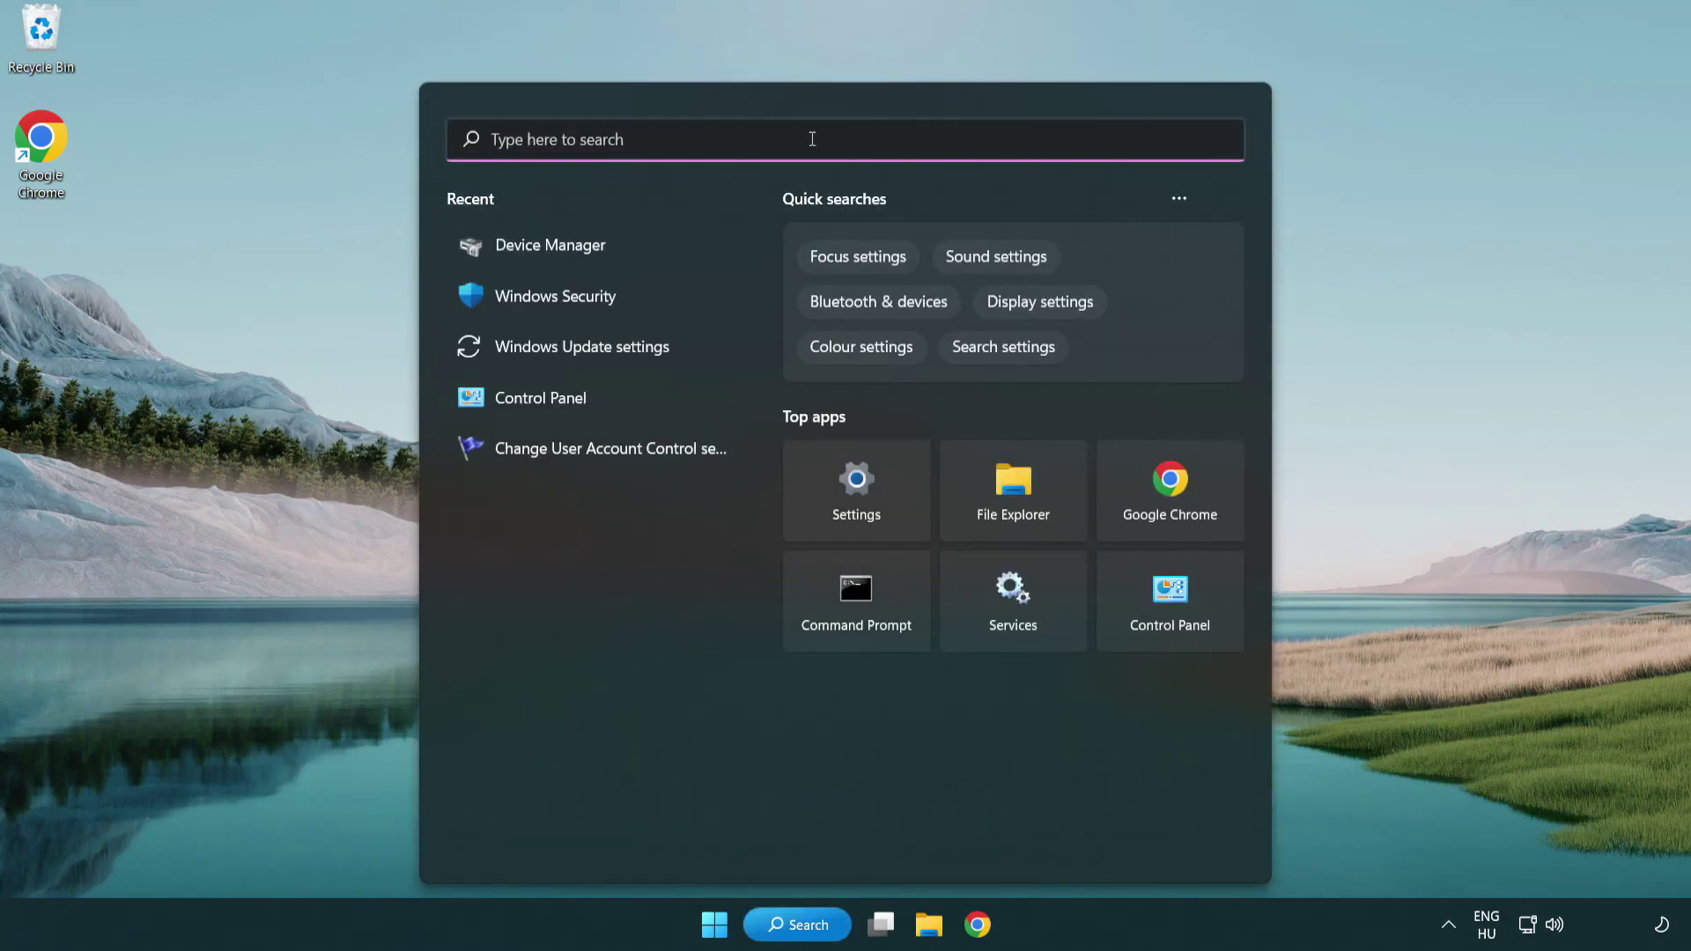
text(update)
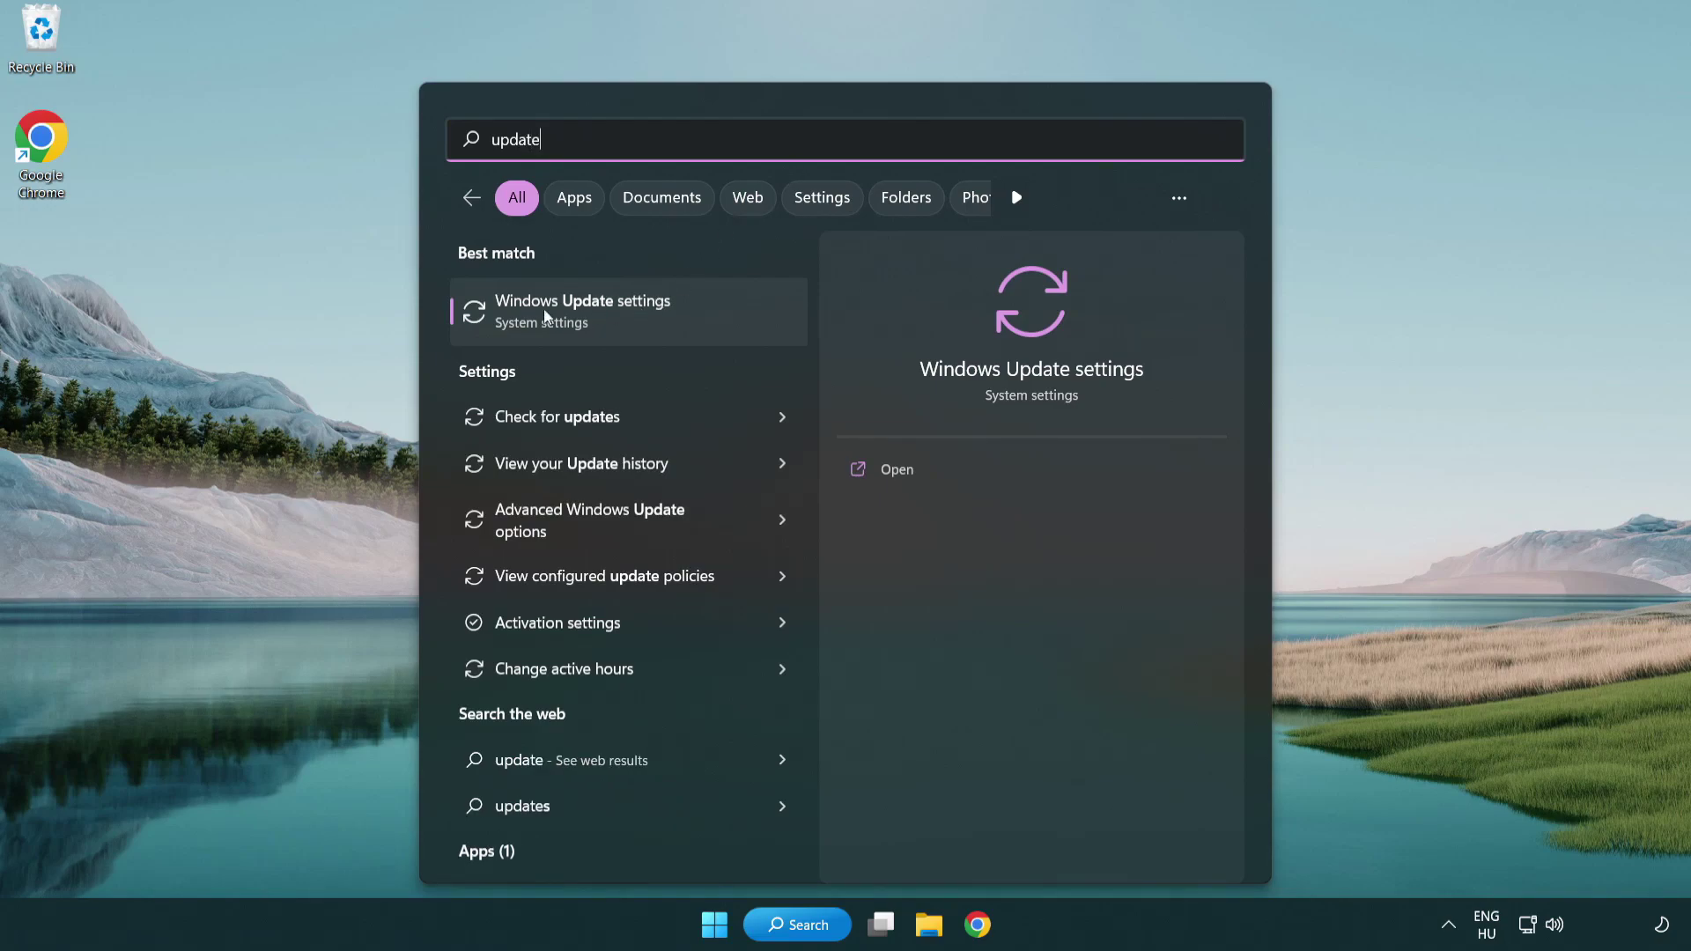
click(659, 324)
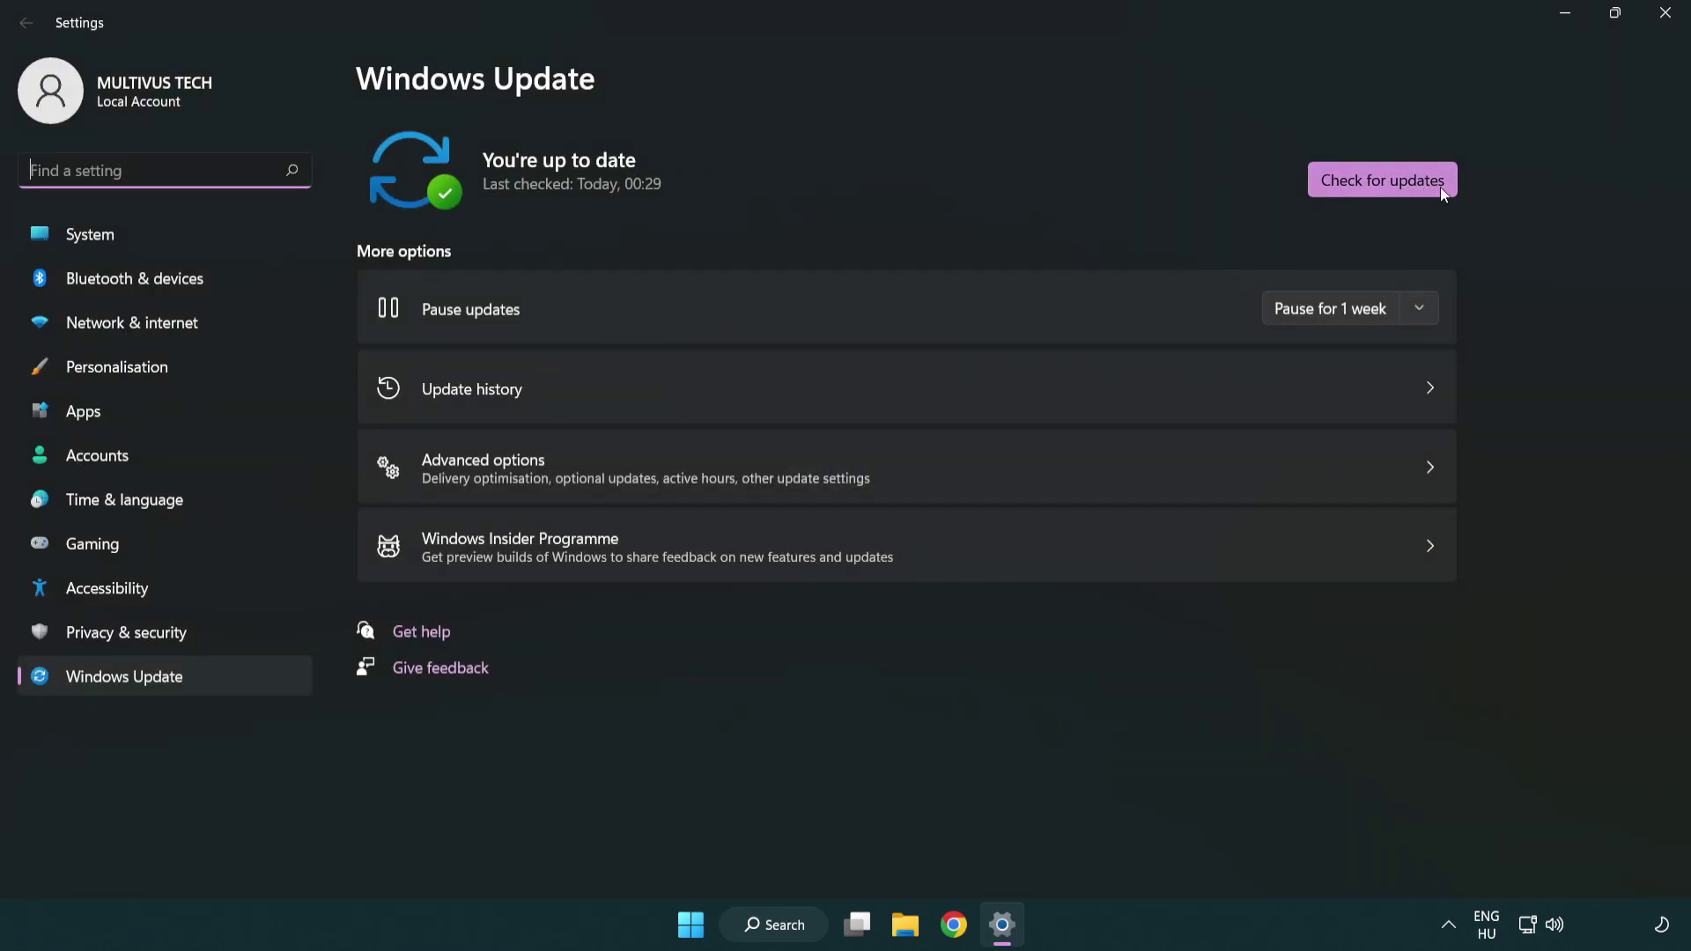
click(1415, 189)
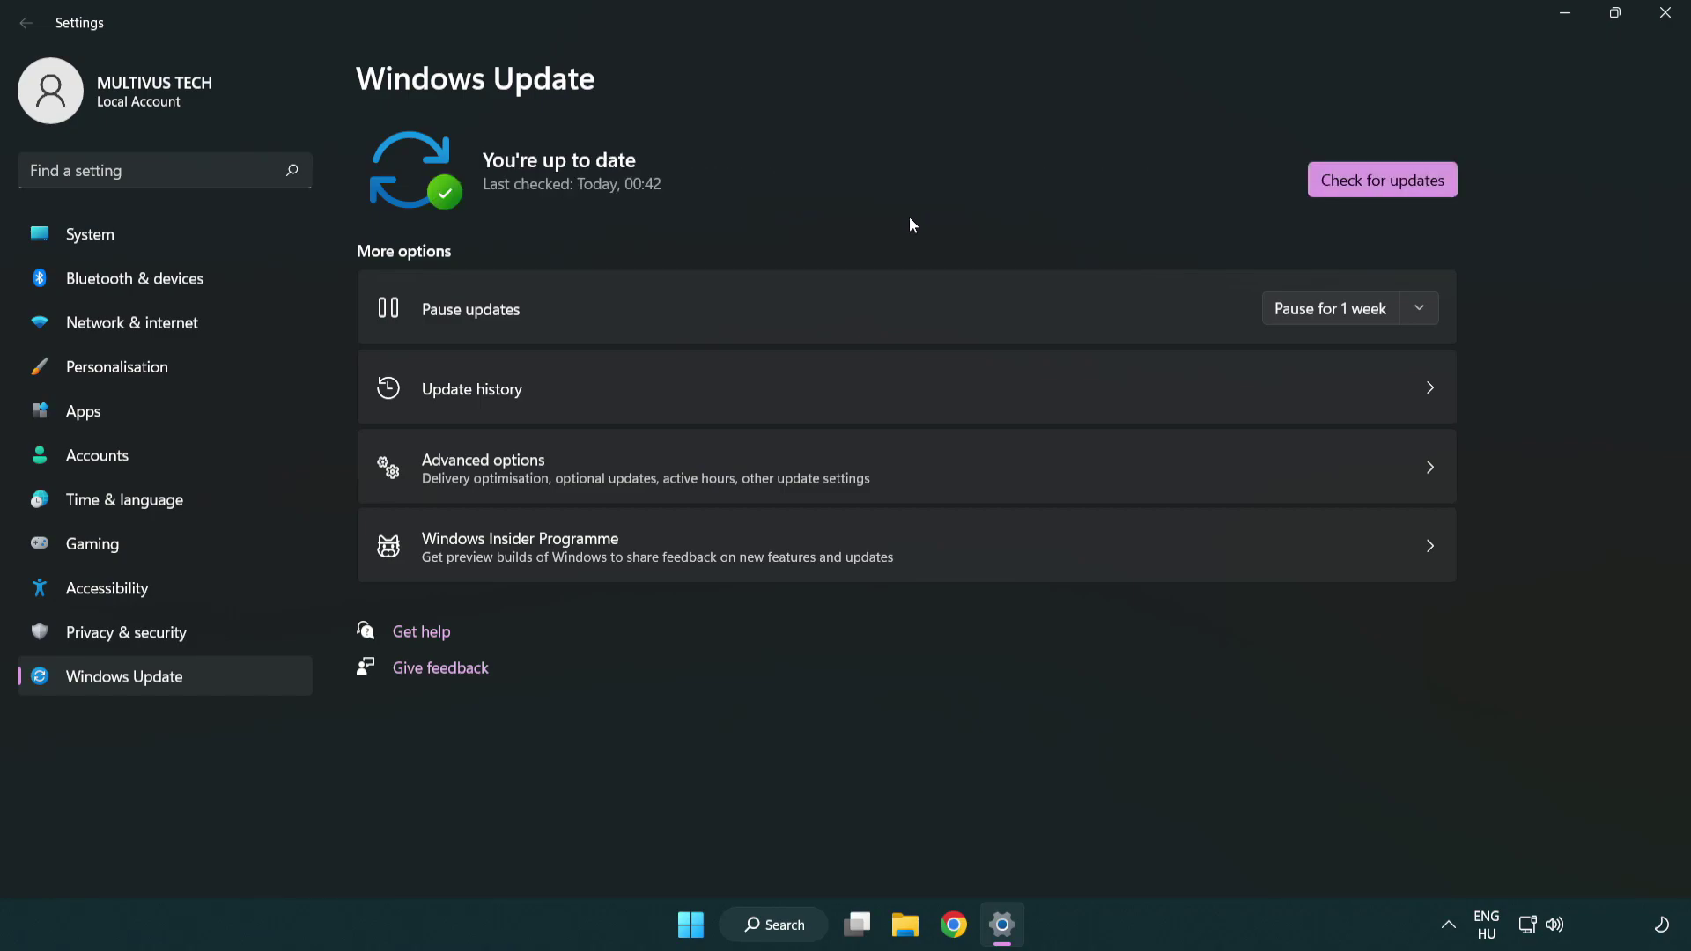
click(1660, 26)
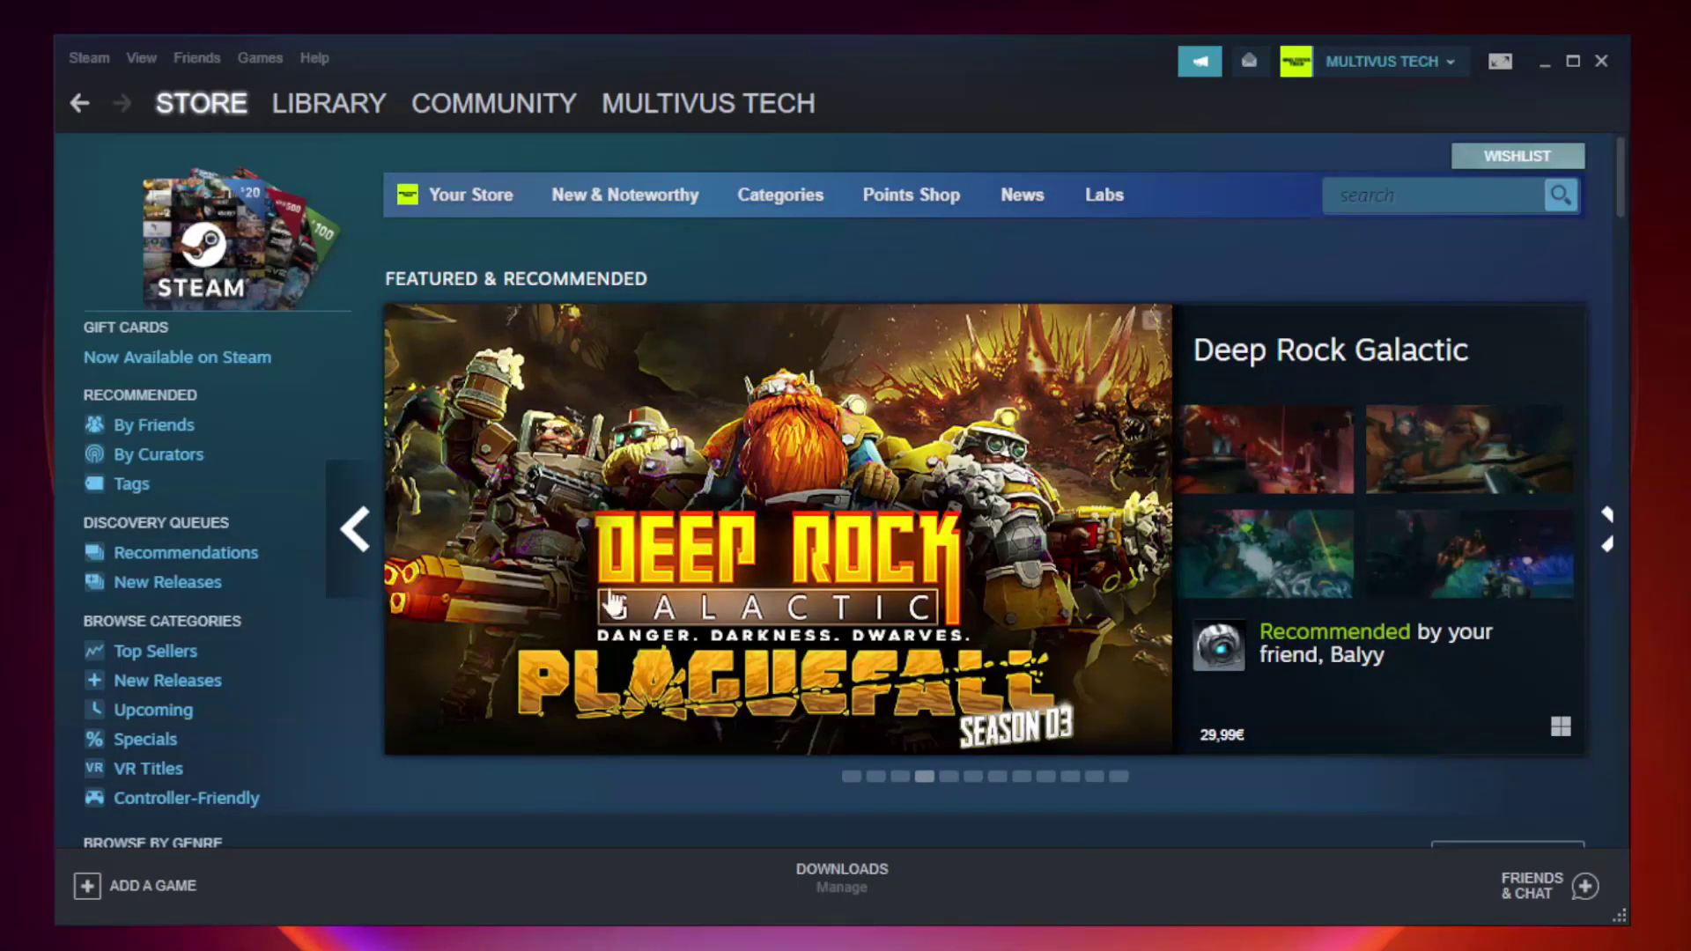
- In the Steam library, verify the integrity of YOUR NOT WORKING GAME's local files from its properties
mouse_move(348, 104)
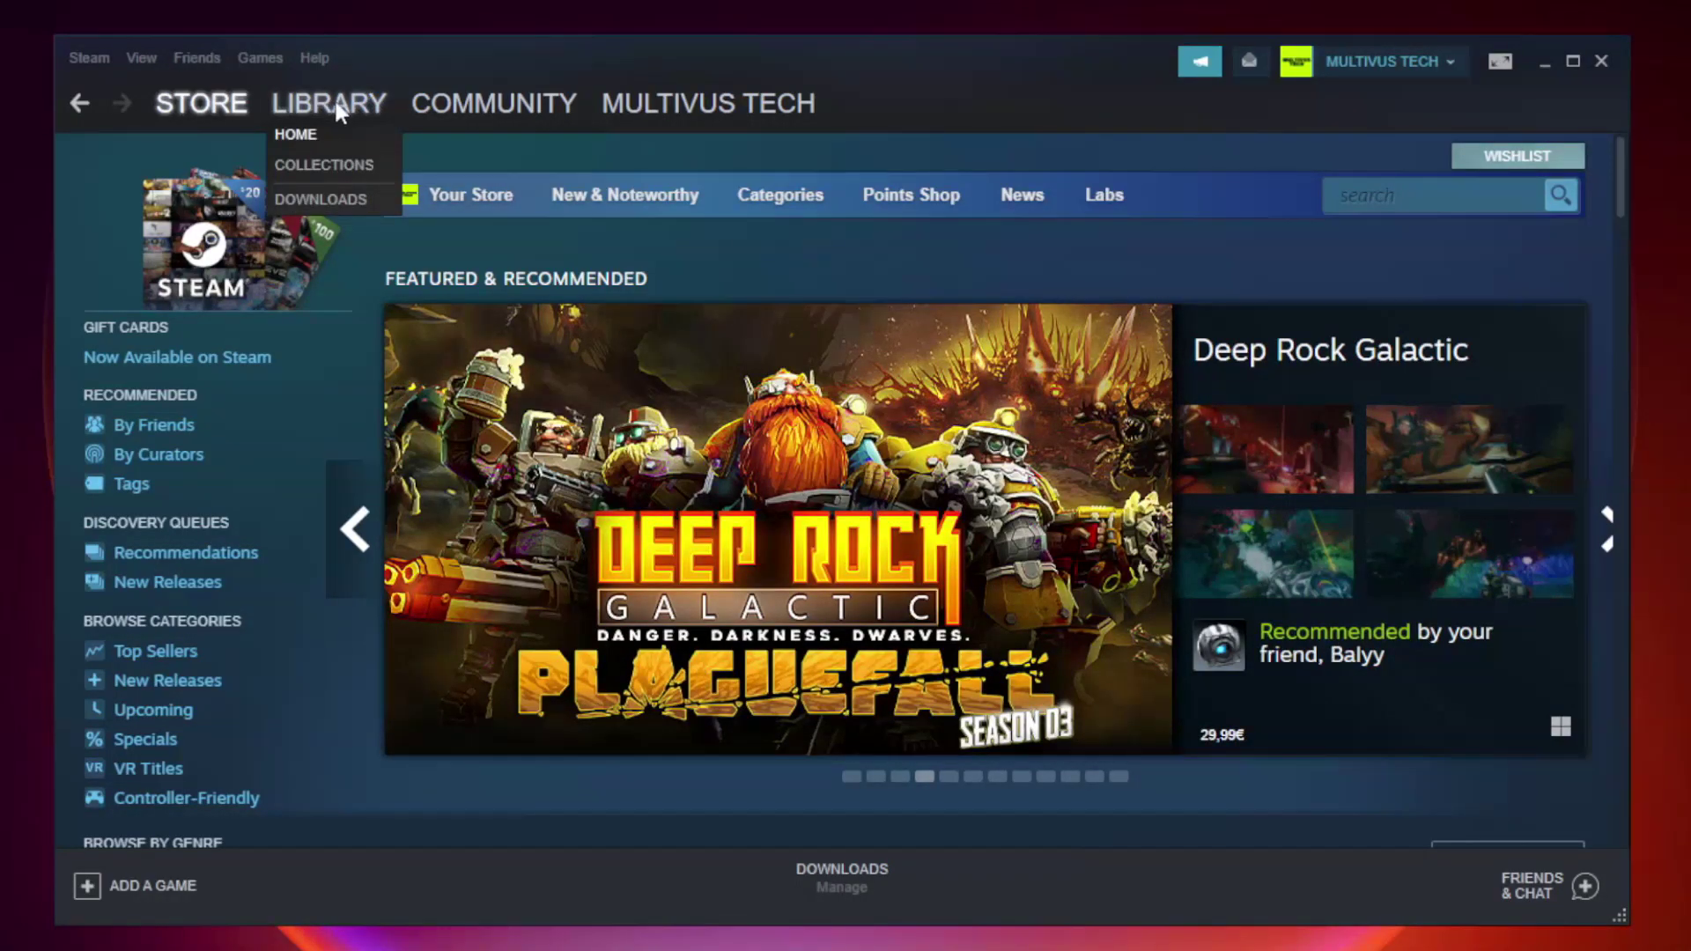
click(340, 113)
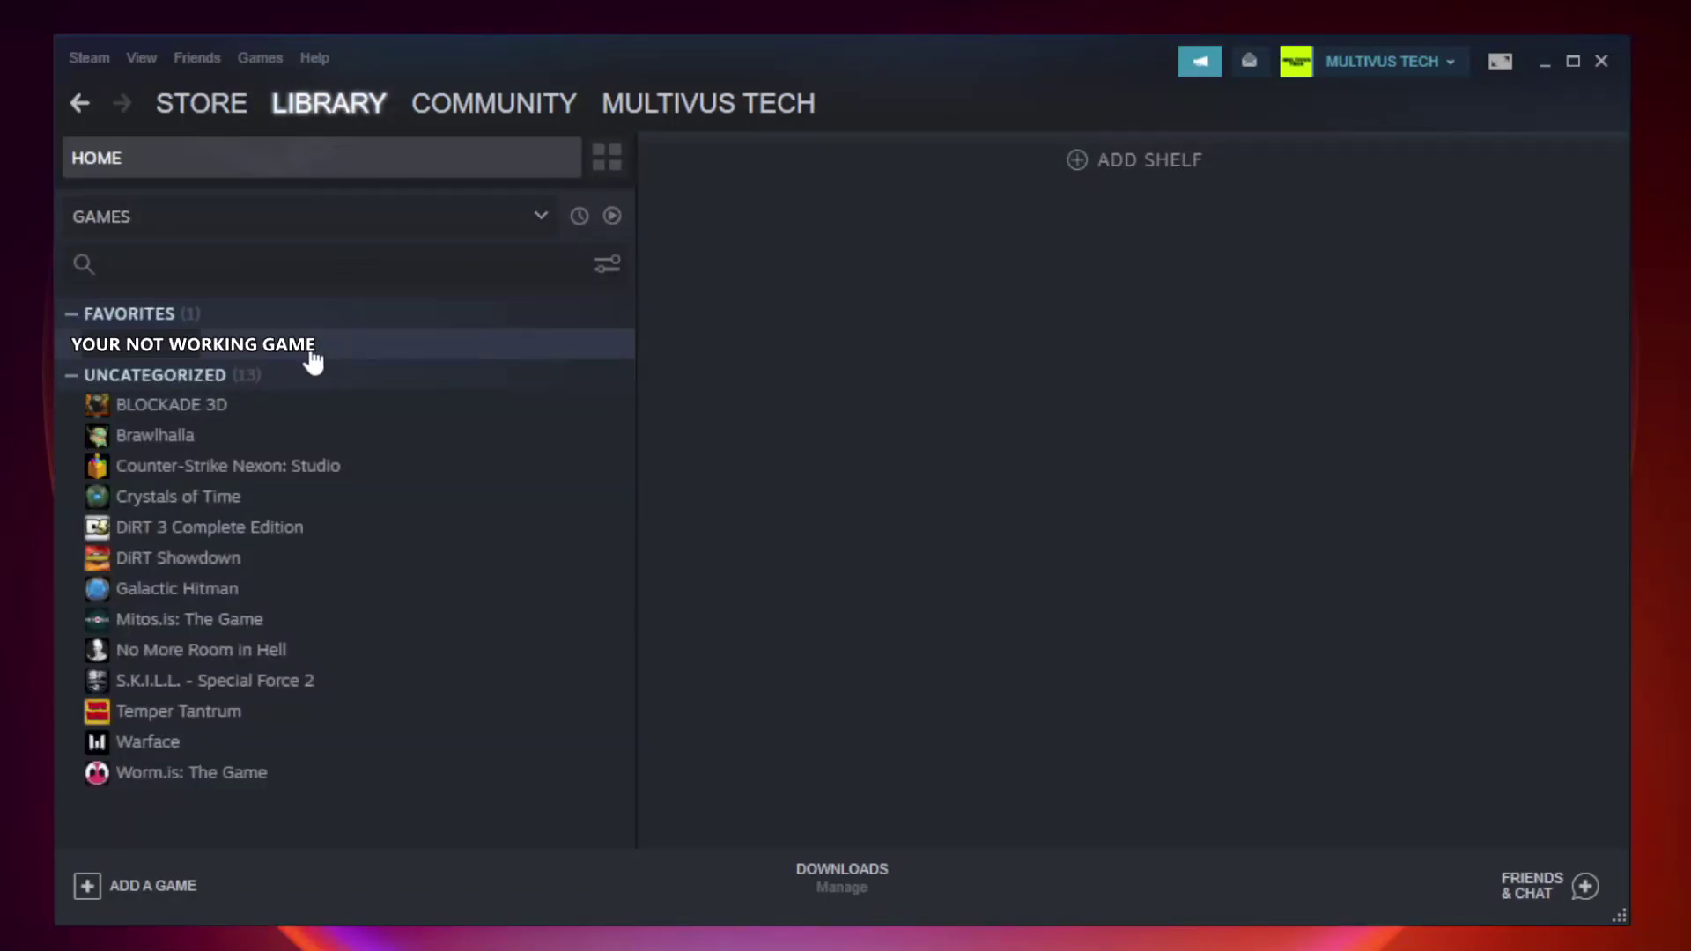
right_click(366, 353)
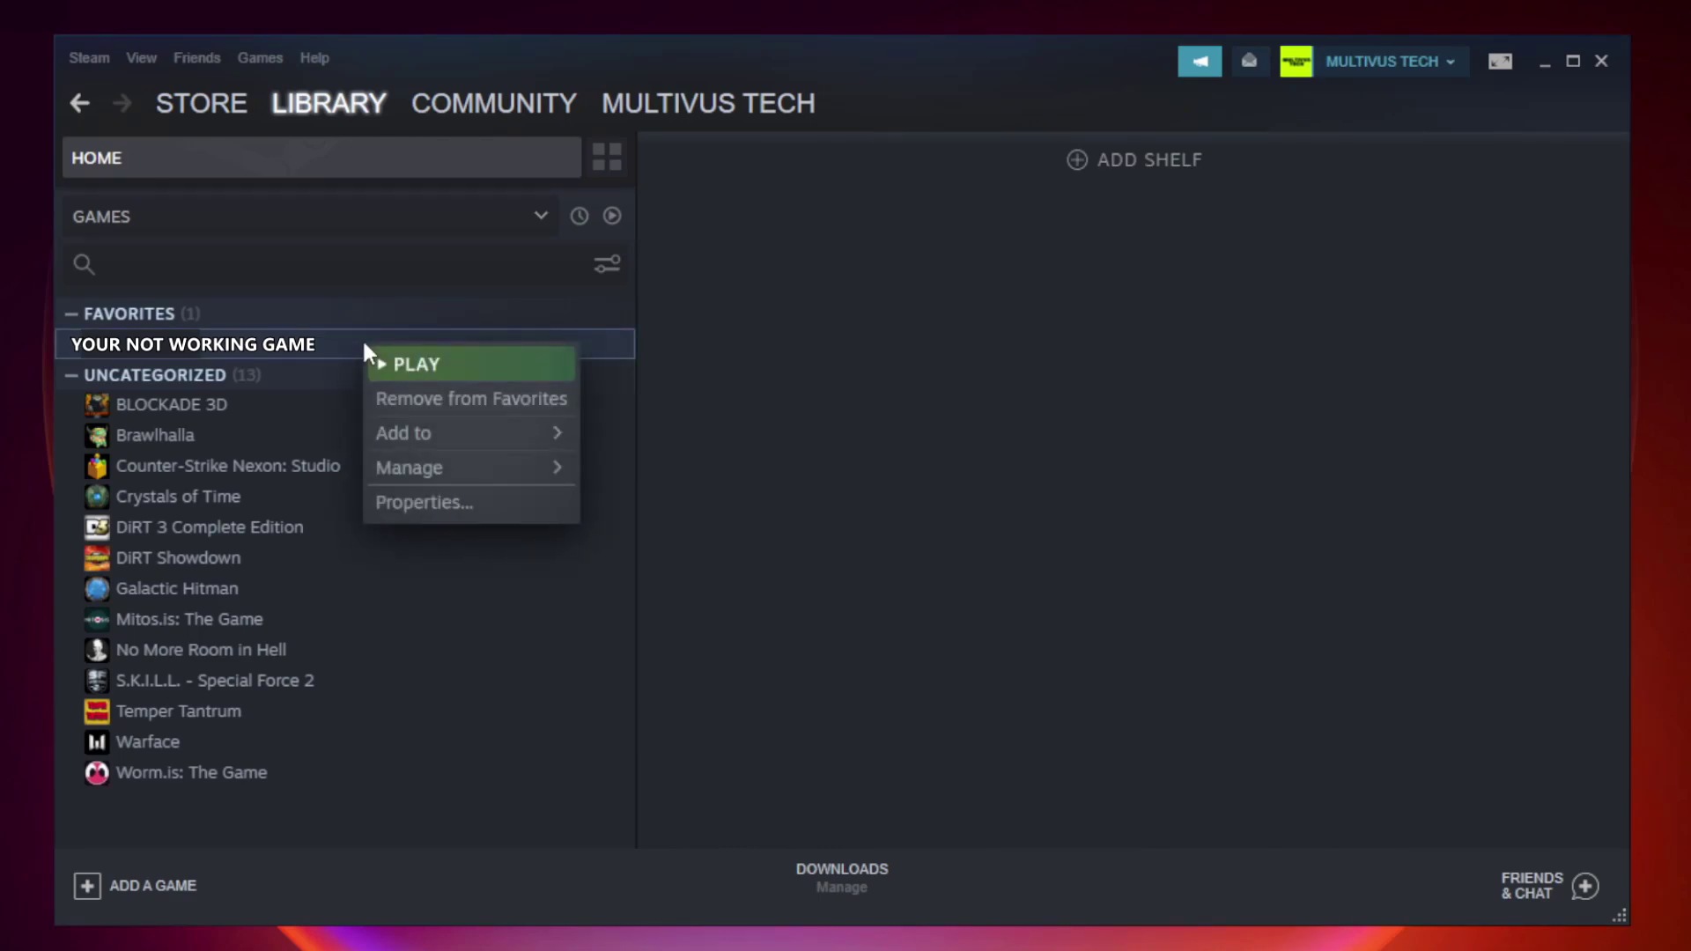
click(467, 503)
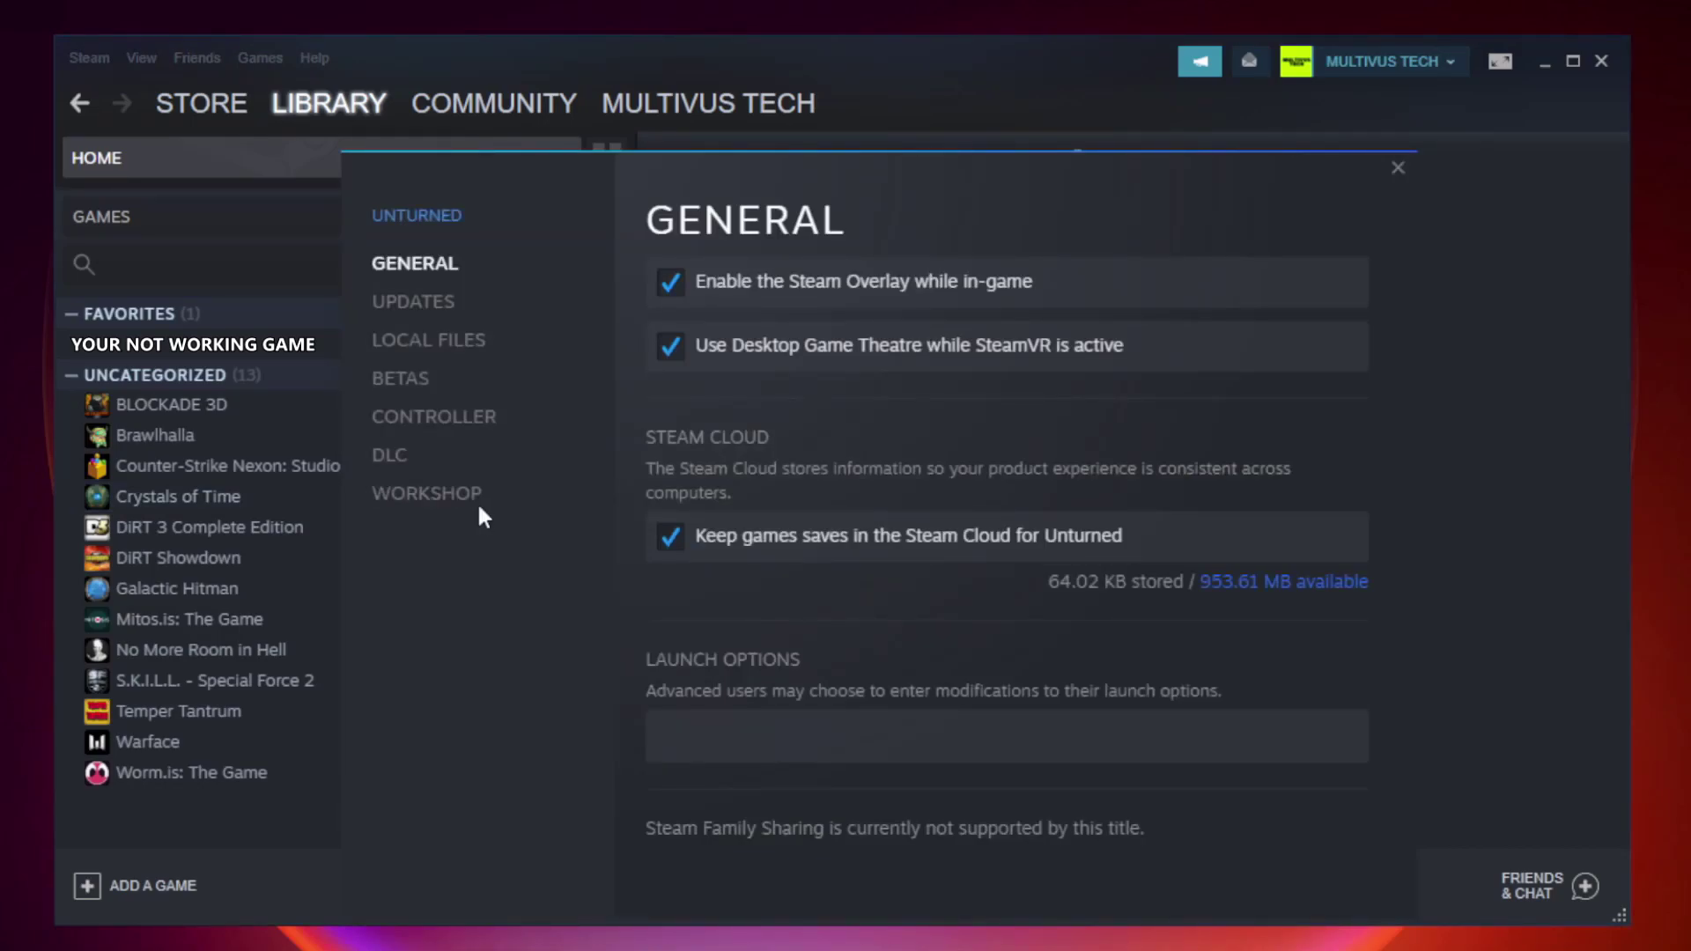
click(449, 347)
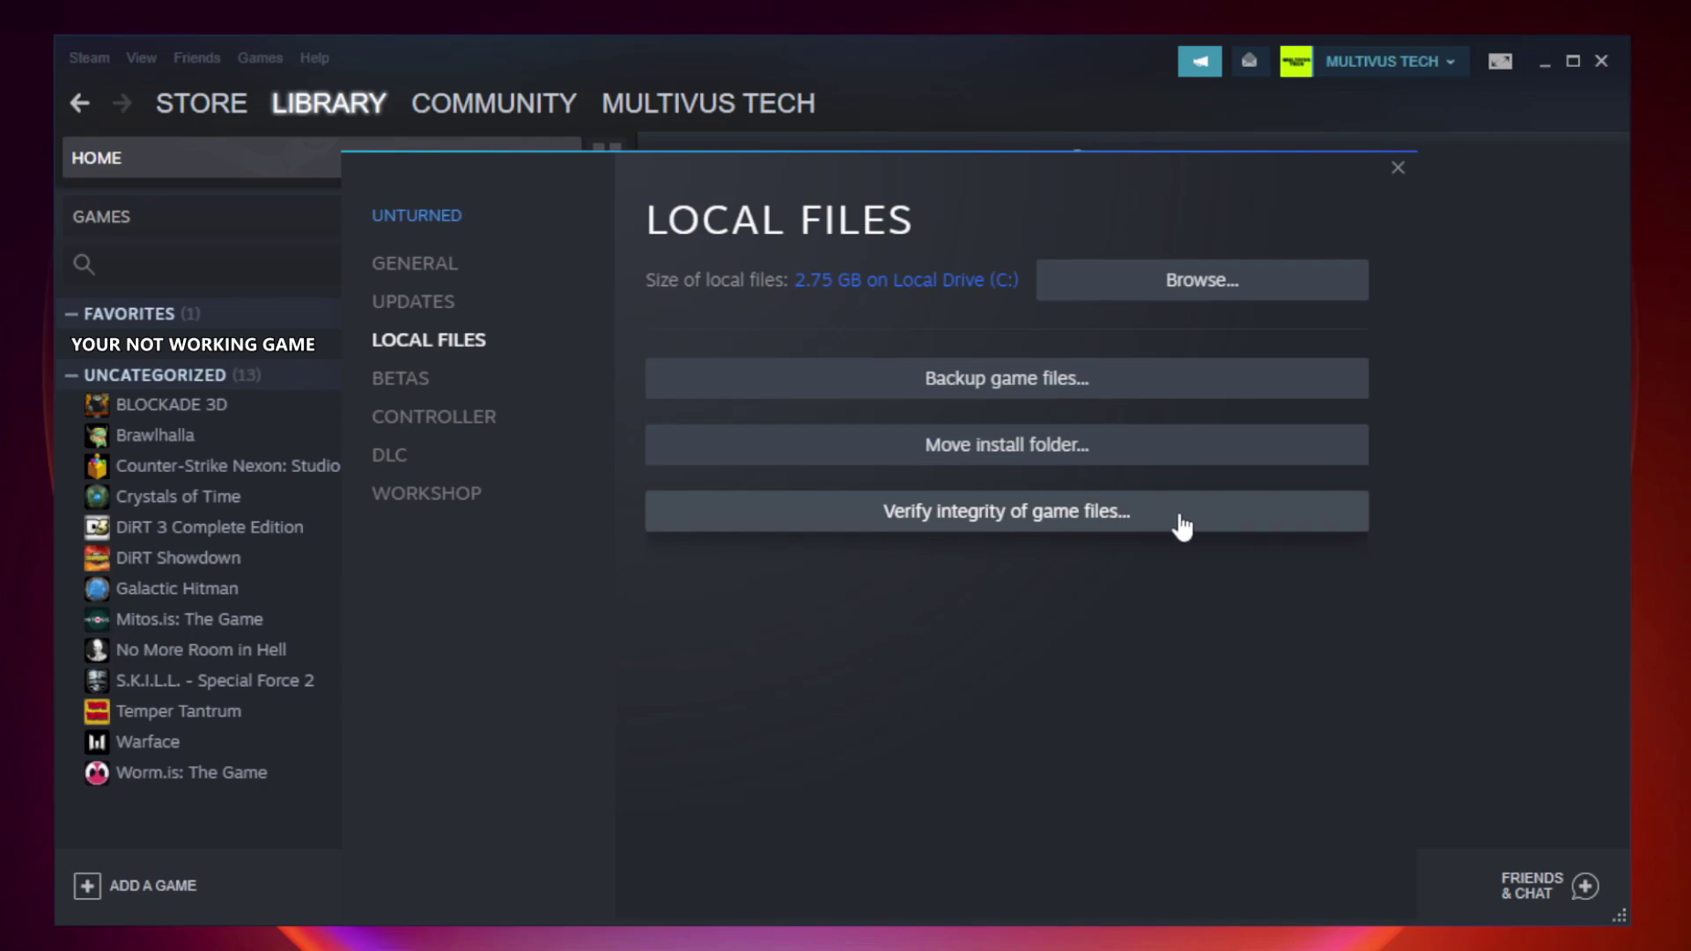
click(1024, 523)
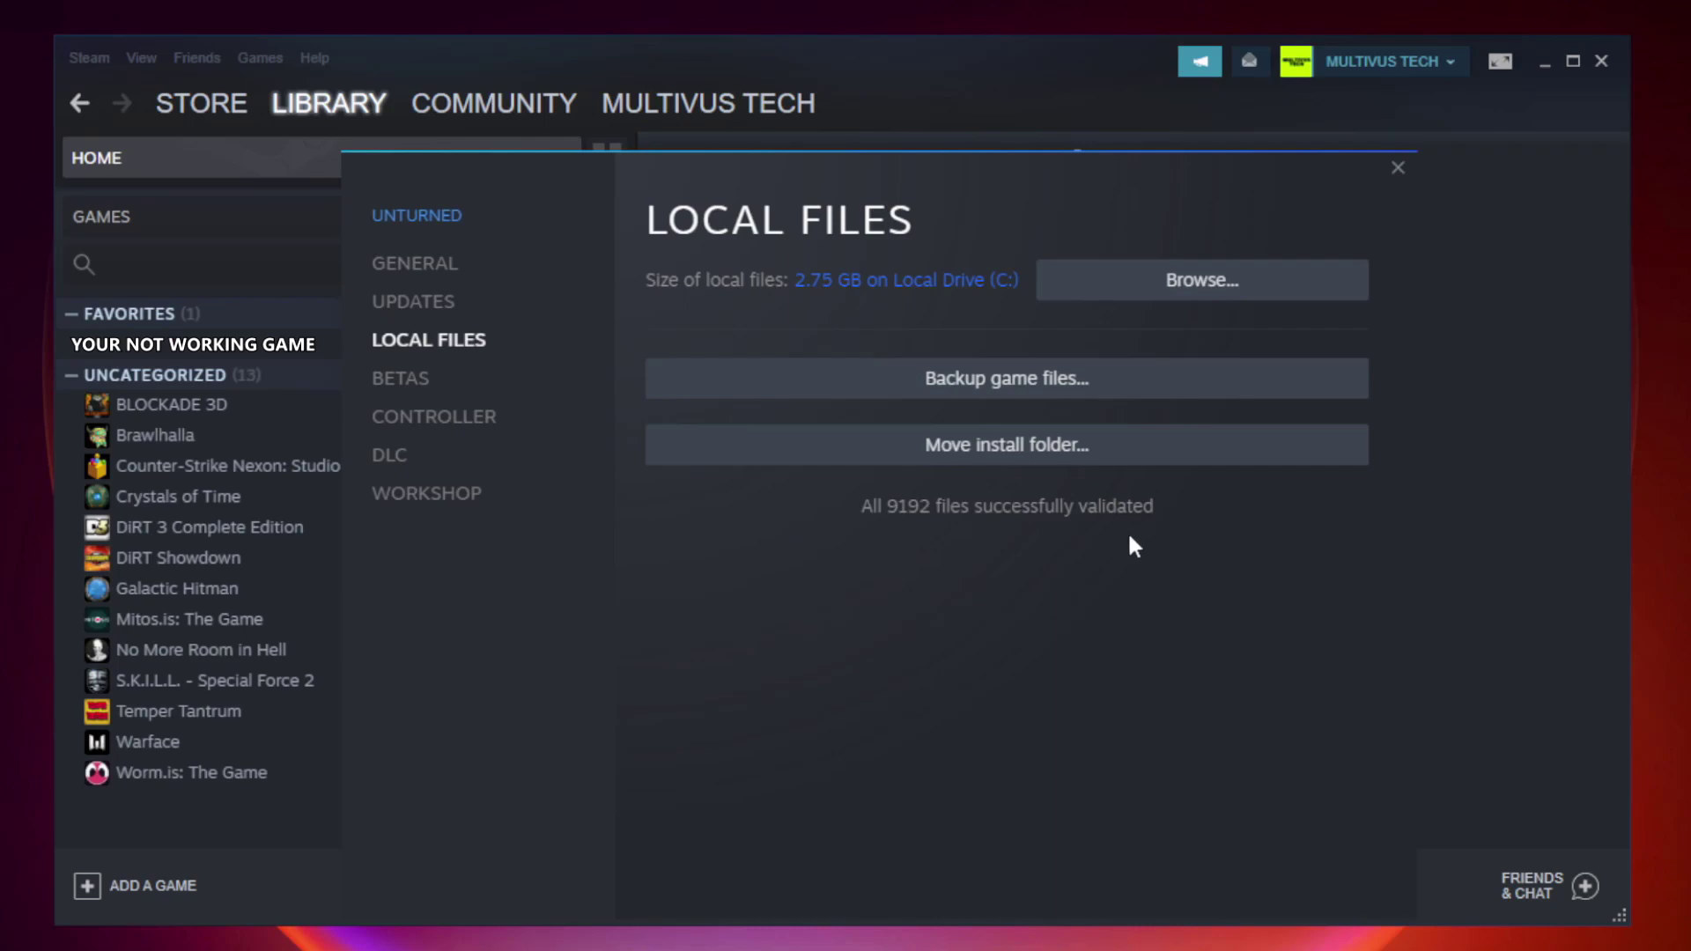
- Browse to the game's install folder in File Explorer and open the properties of the YOUR NOT WORKING GAME shortcut
click(1209, 299)
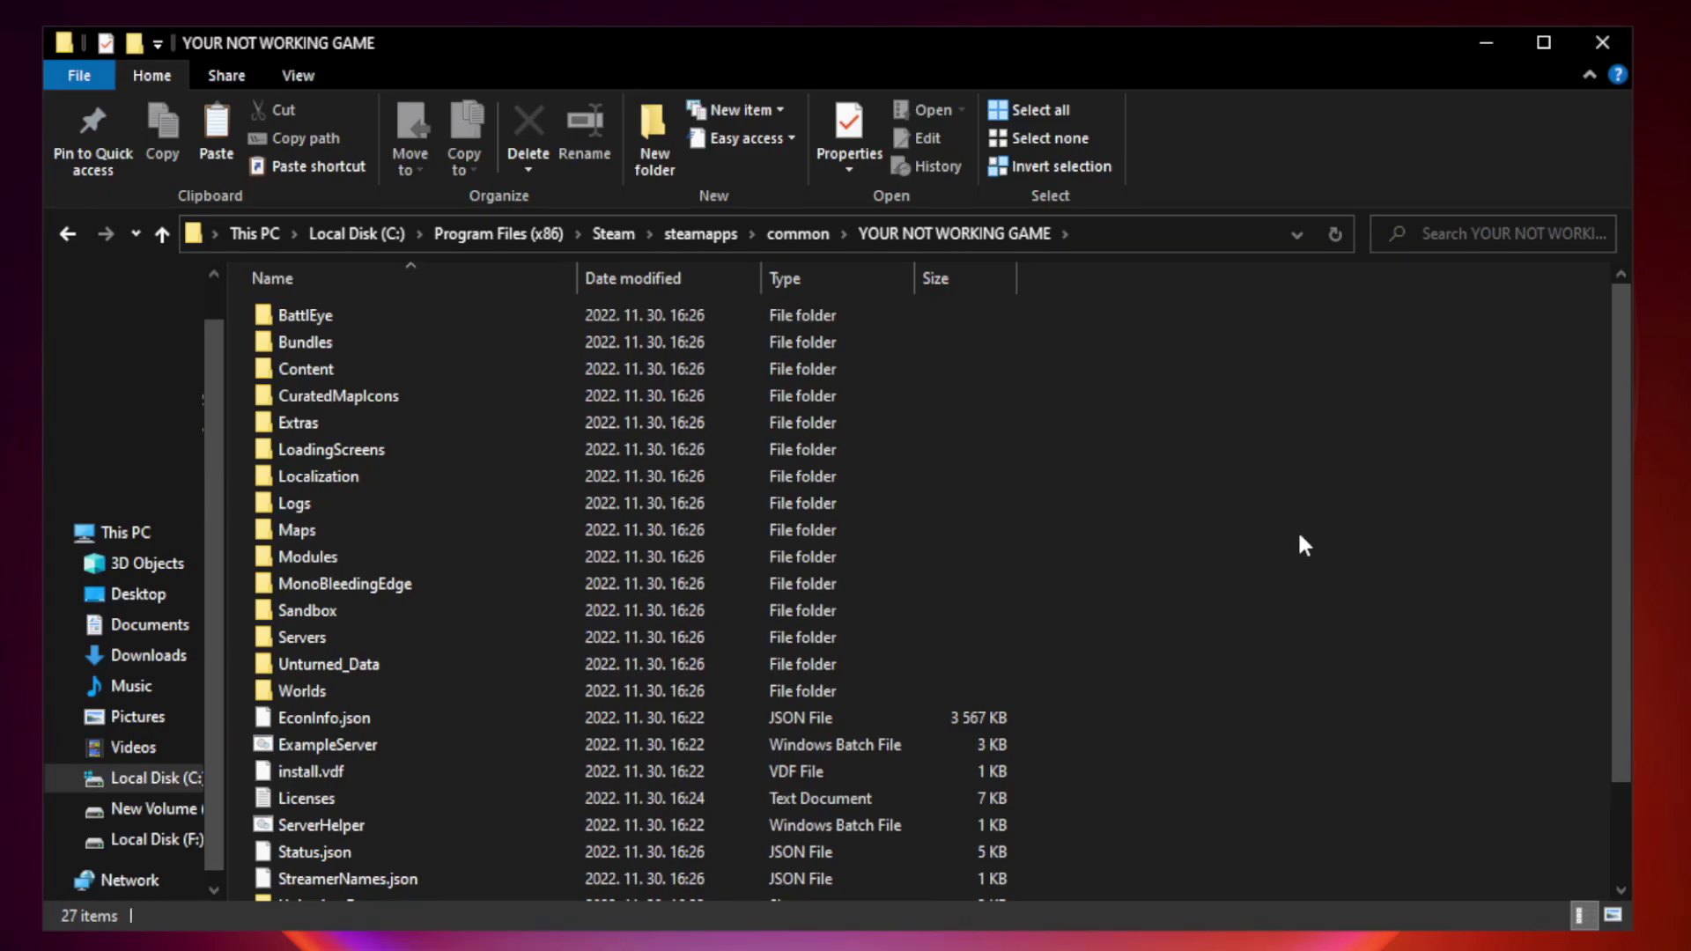
drag(1622, 461, 1623, 608)
click(564, 887)
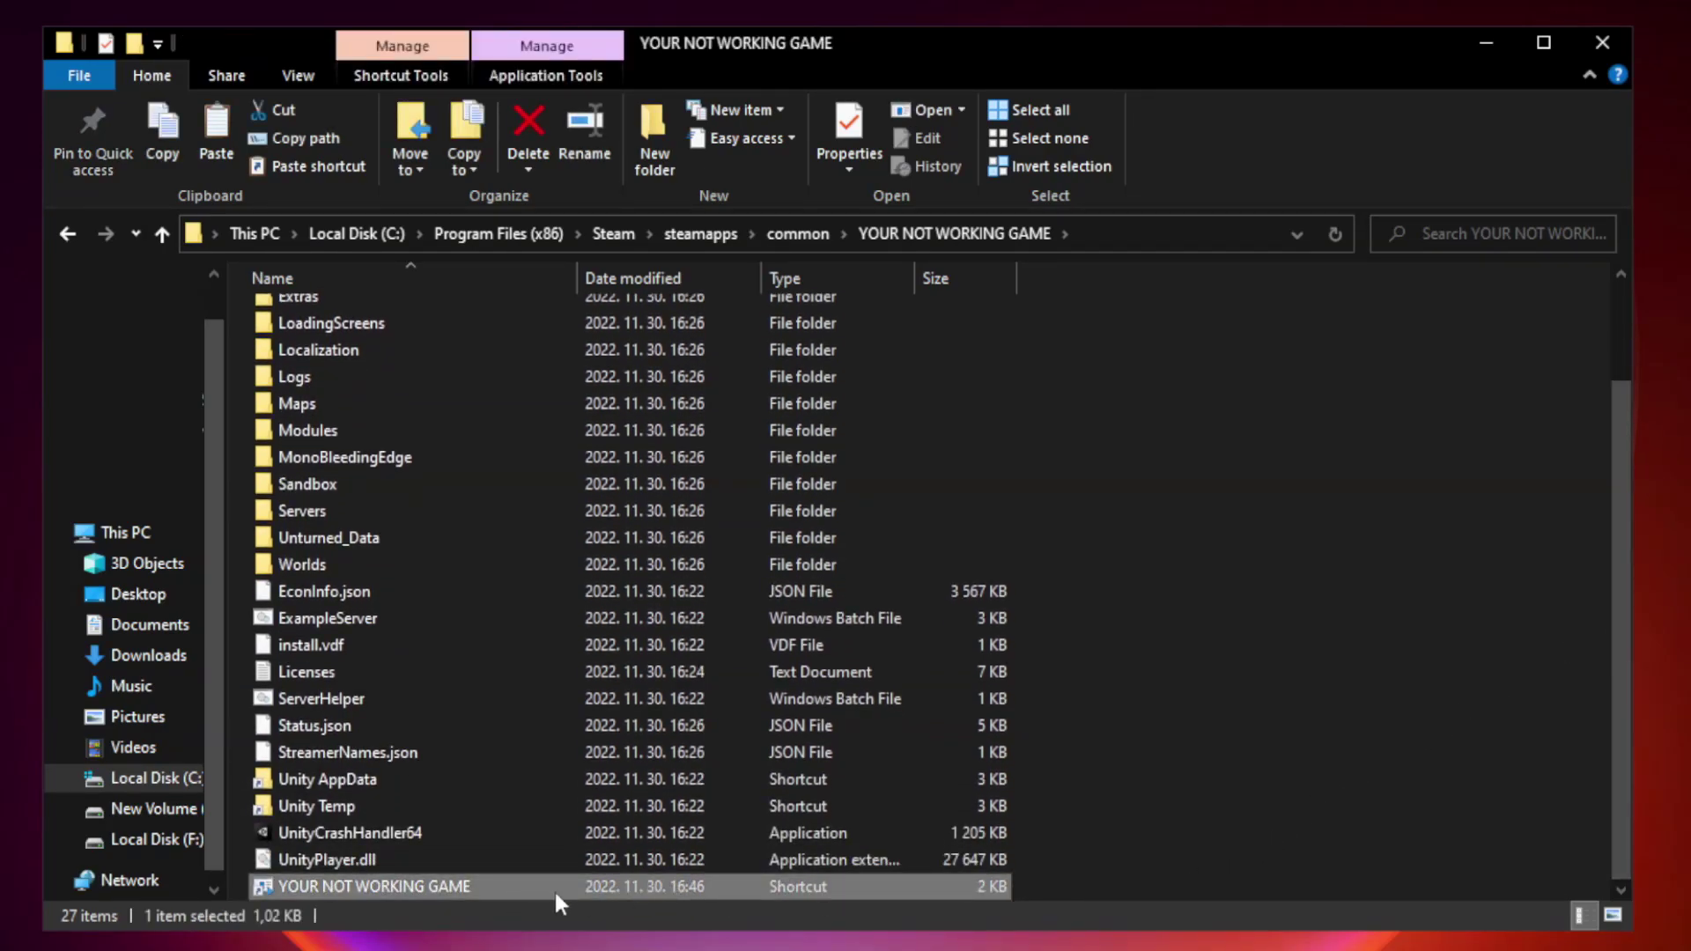
right_click(572, 887)
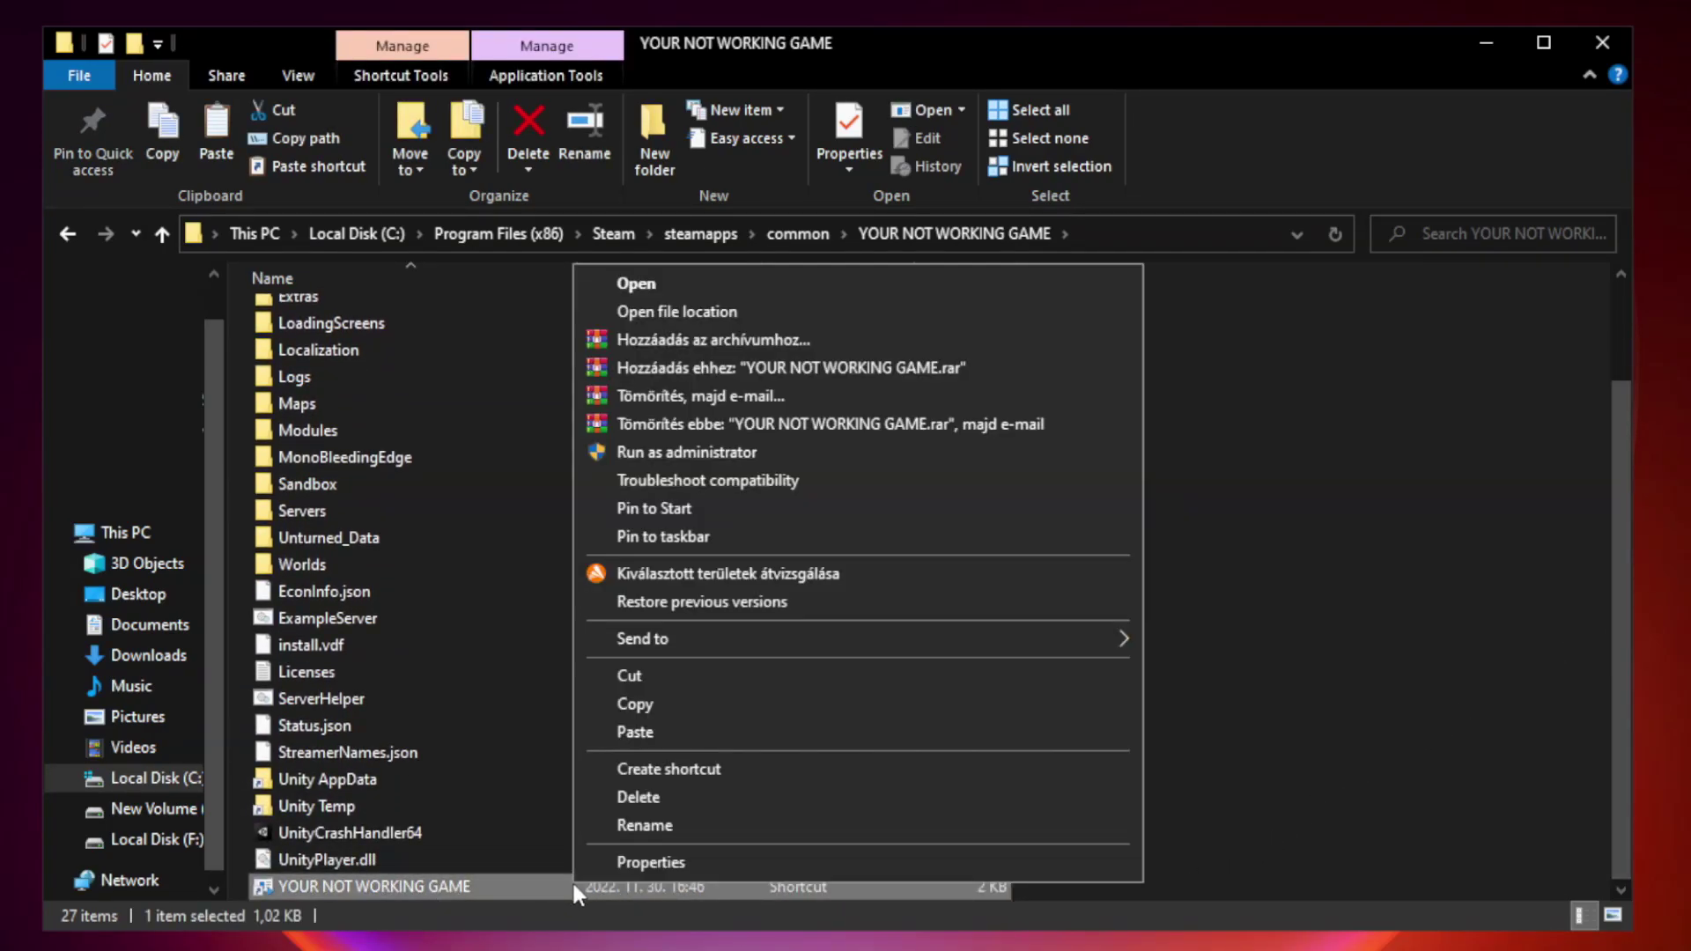
click(852, 863)
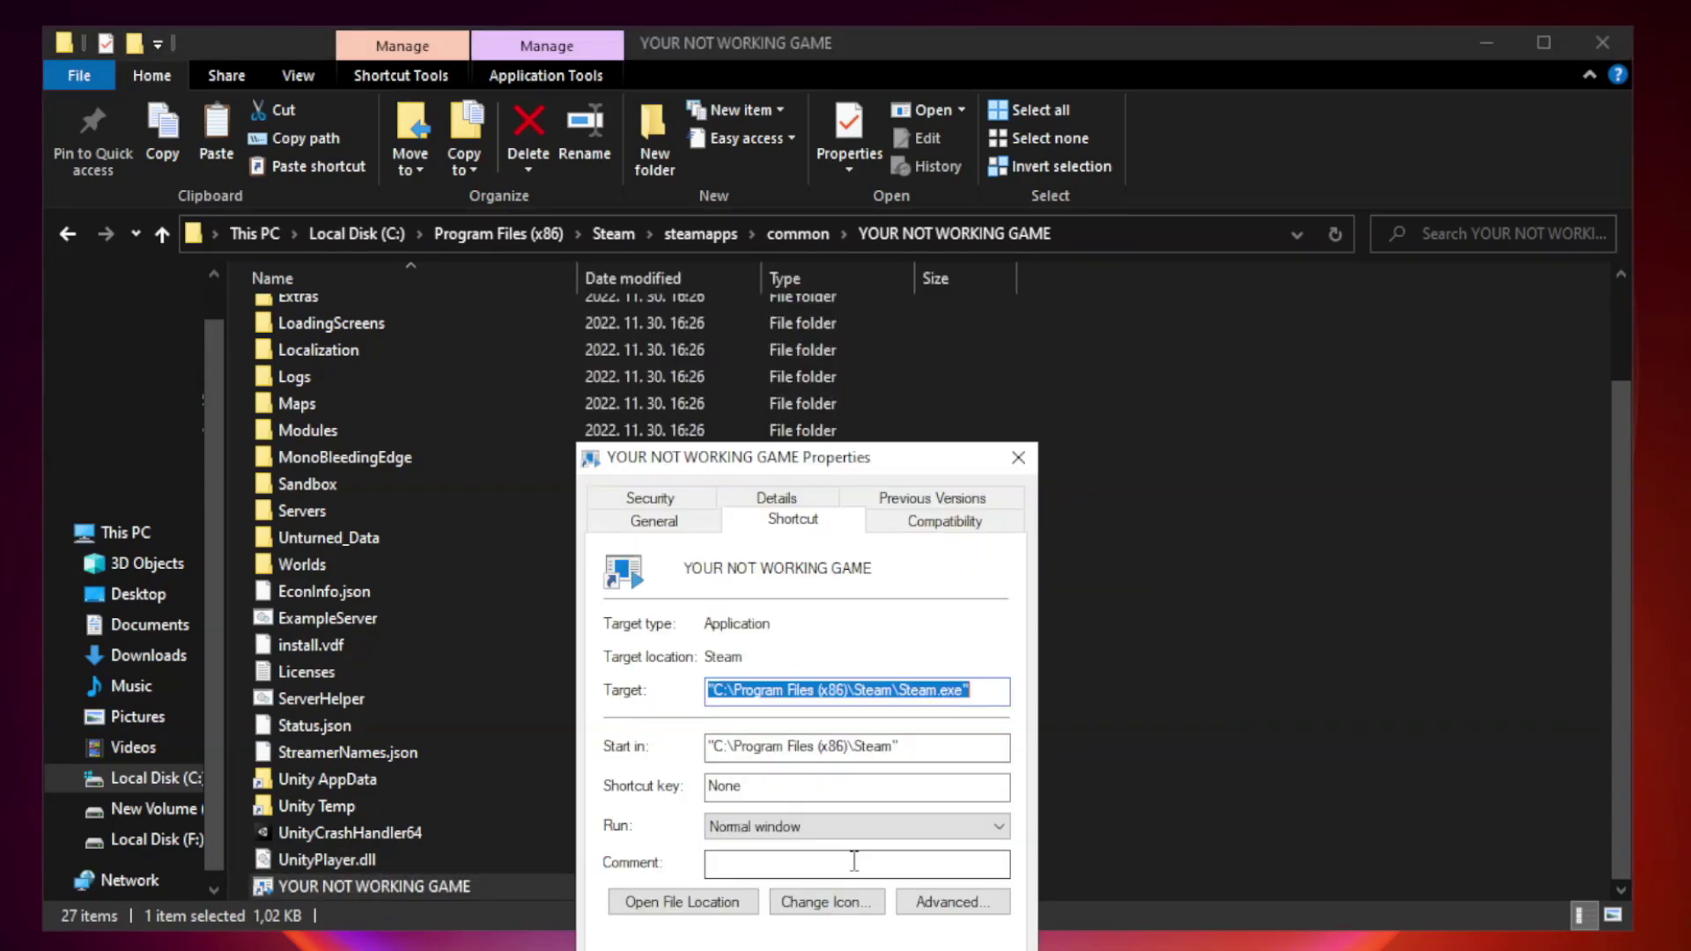
drag(834, 473, 840, 198)
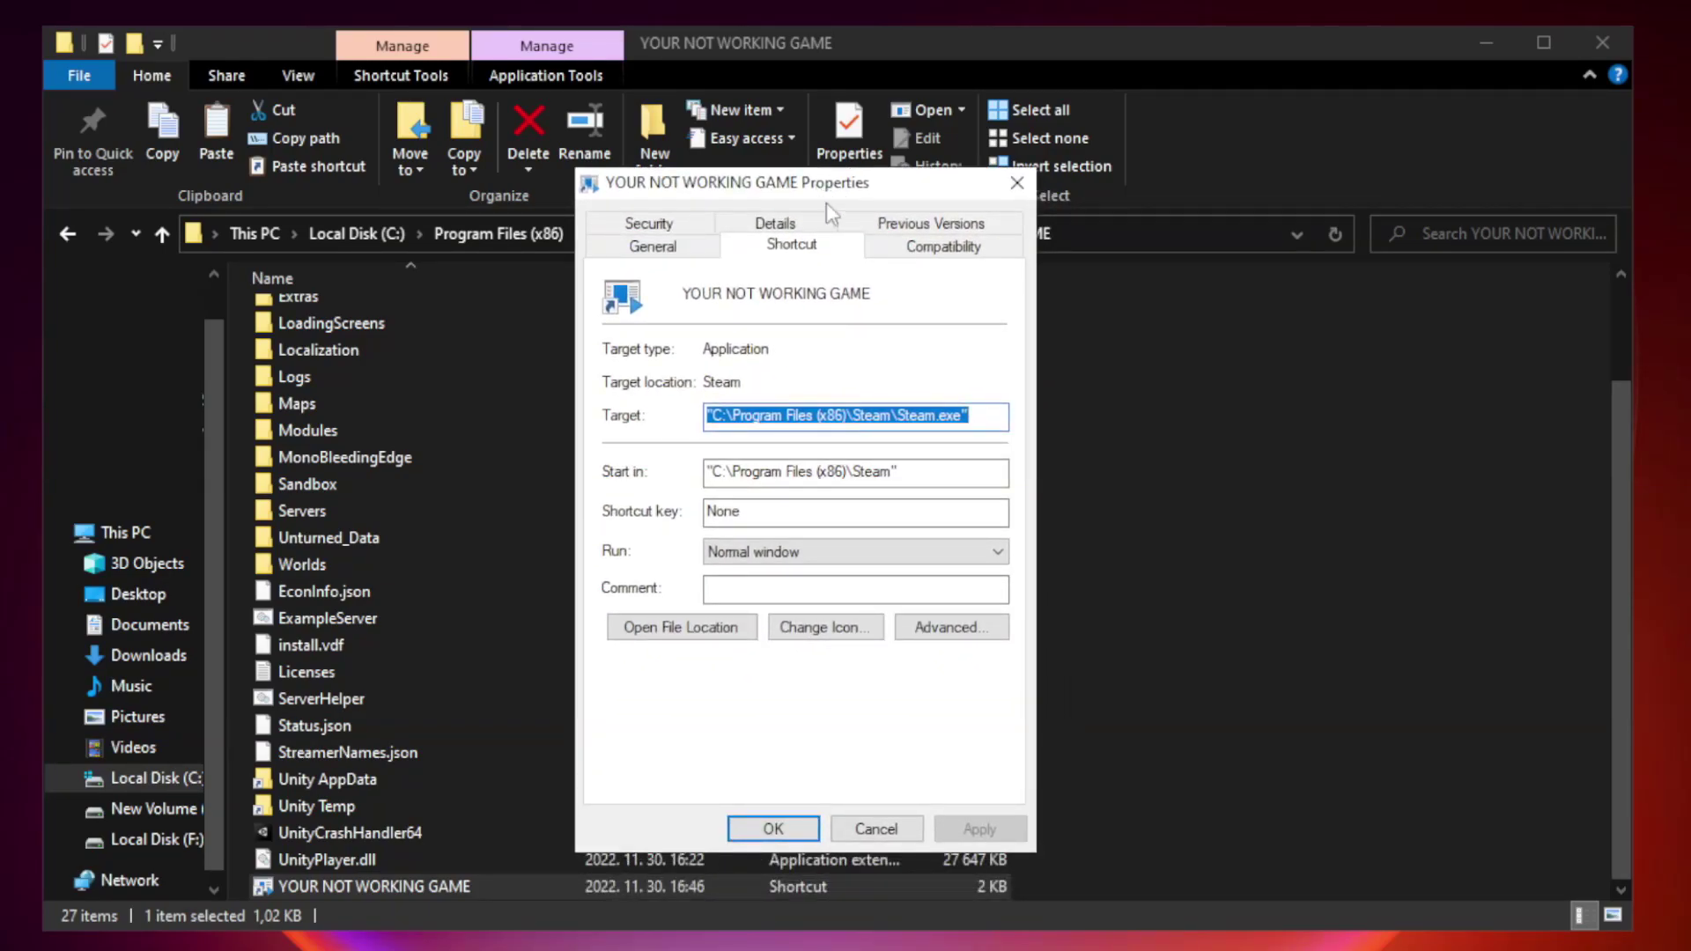
- Apply Windows 8 compatibility mode, disabled fullscreen optimizations and running as administrator to the game shortcut, and close its properties and folder
click(934, 251)
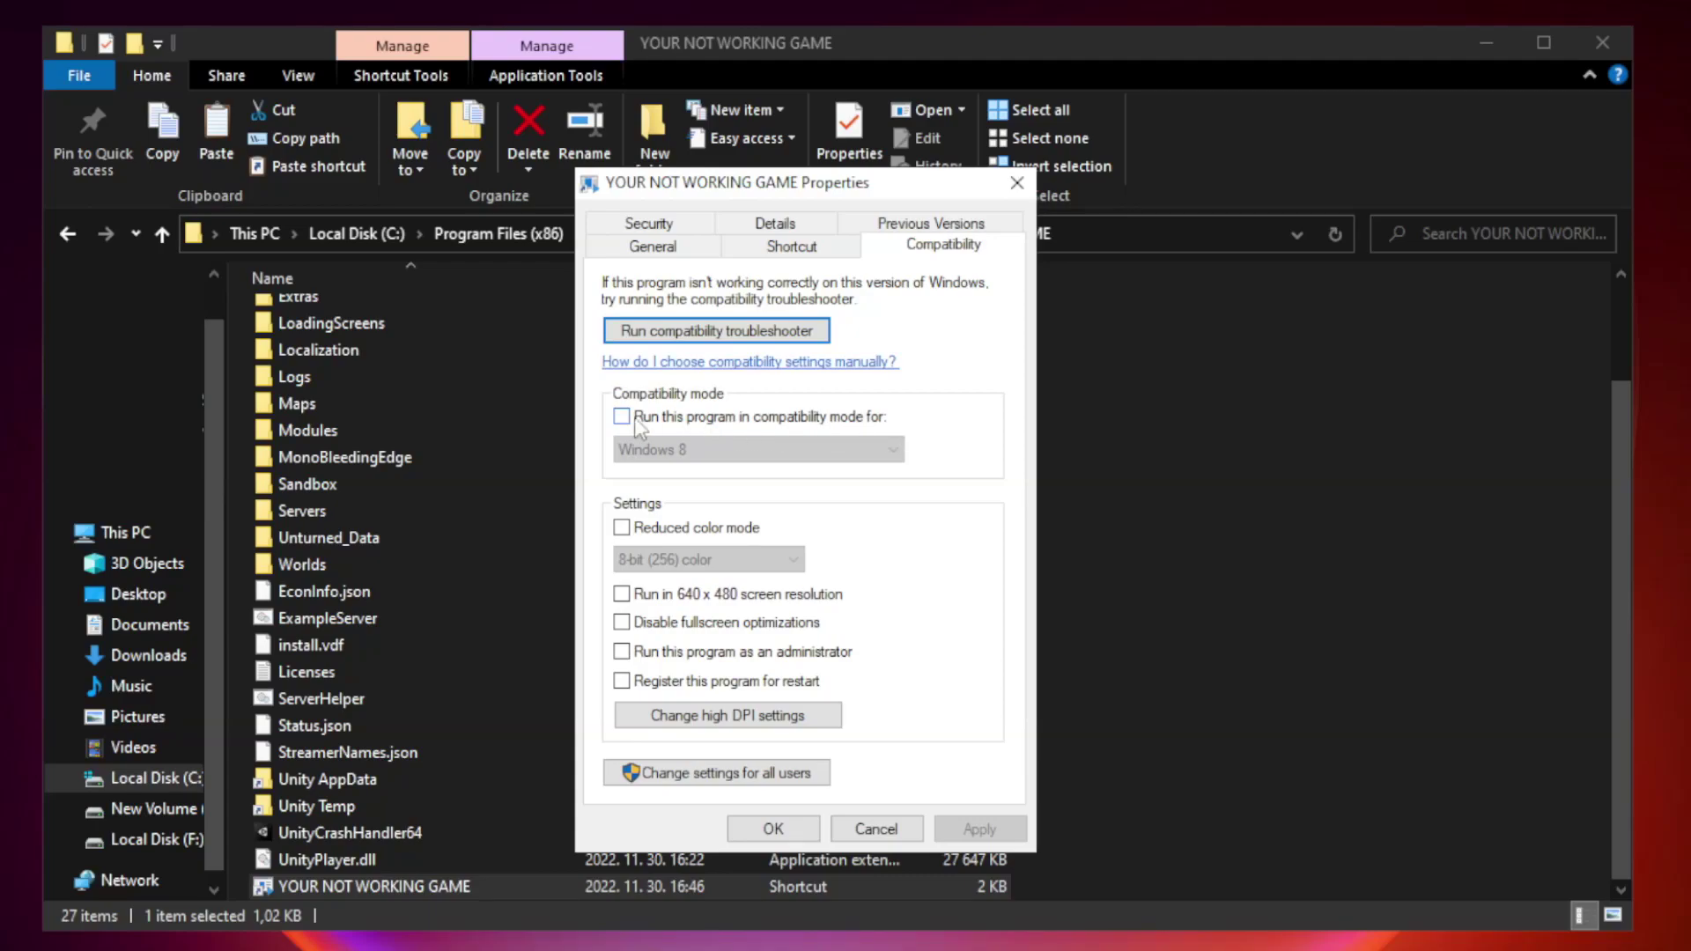
click(674, 418)
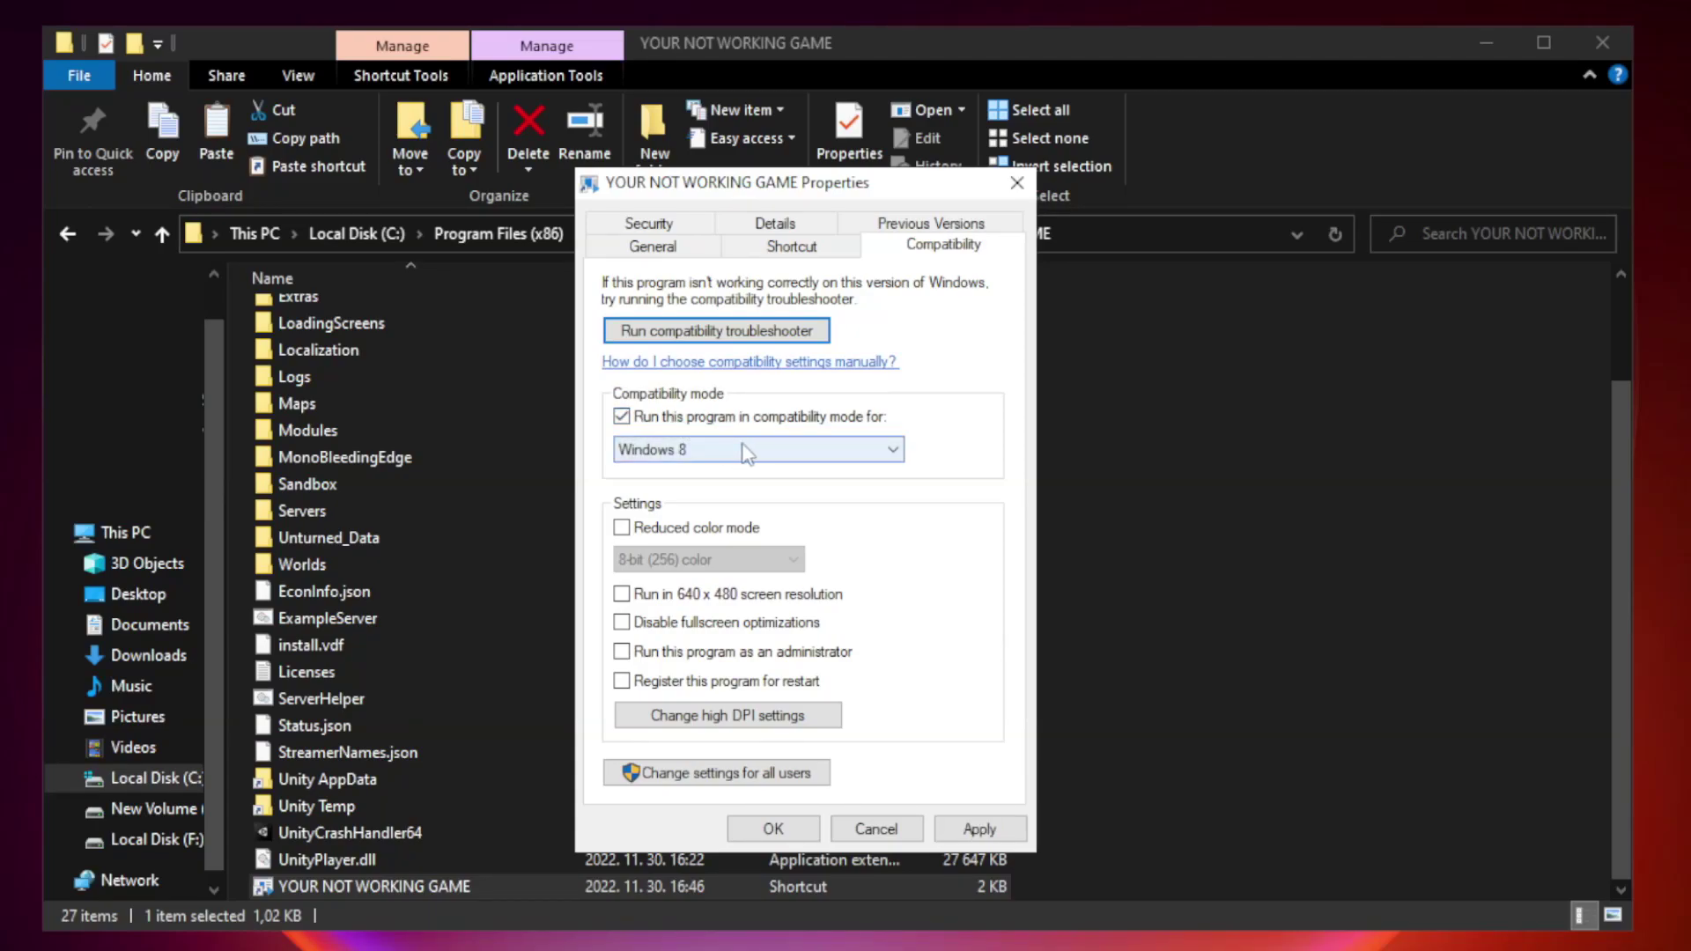
click(747, 449)
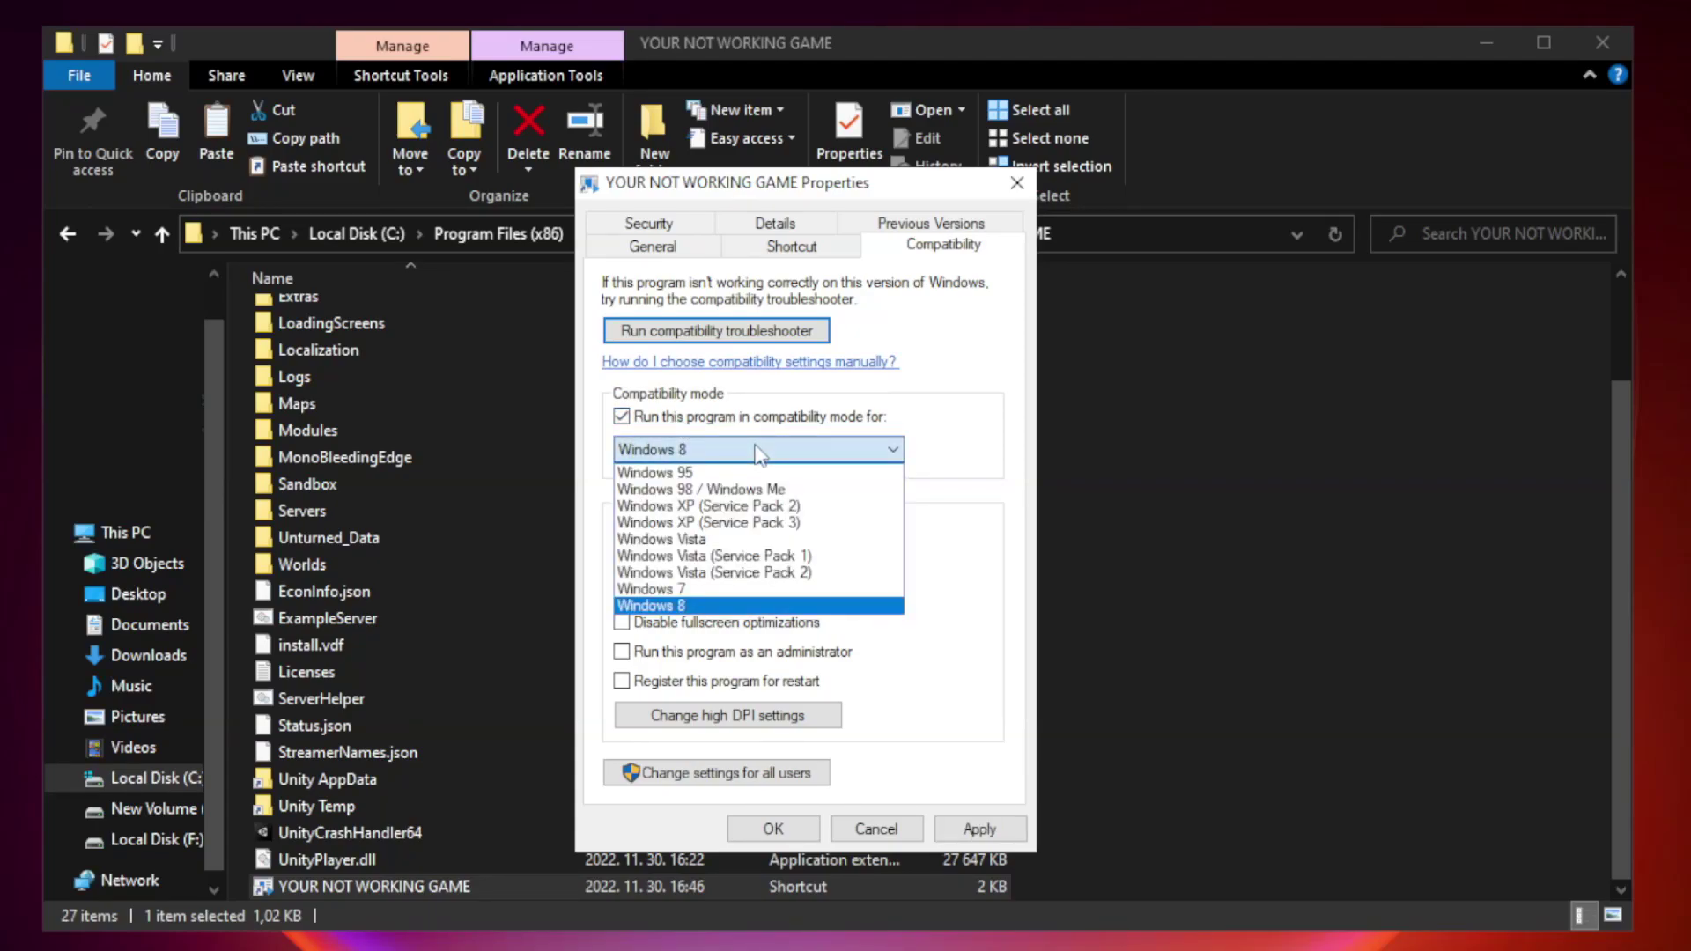
click(716, 606)
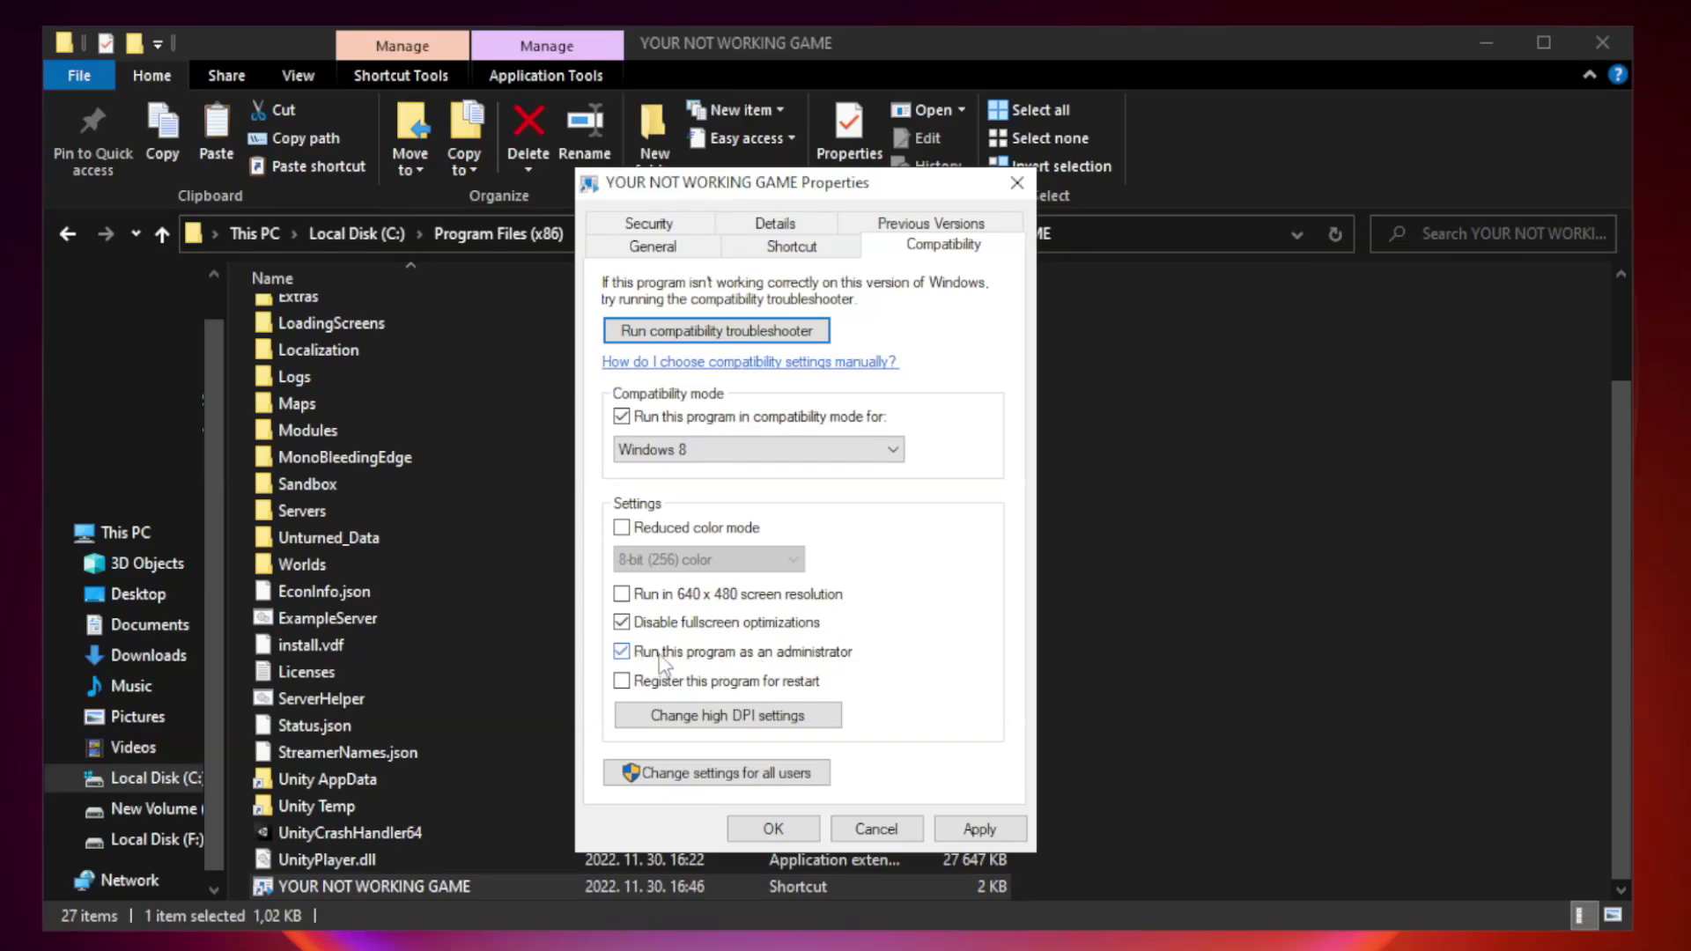
click(979, 829)
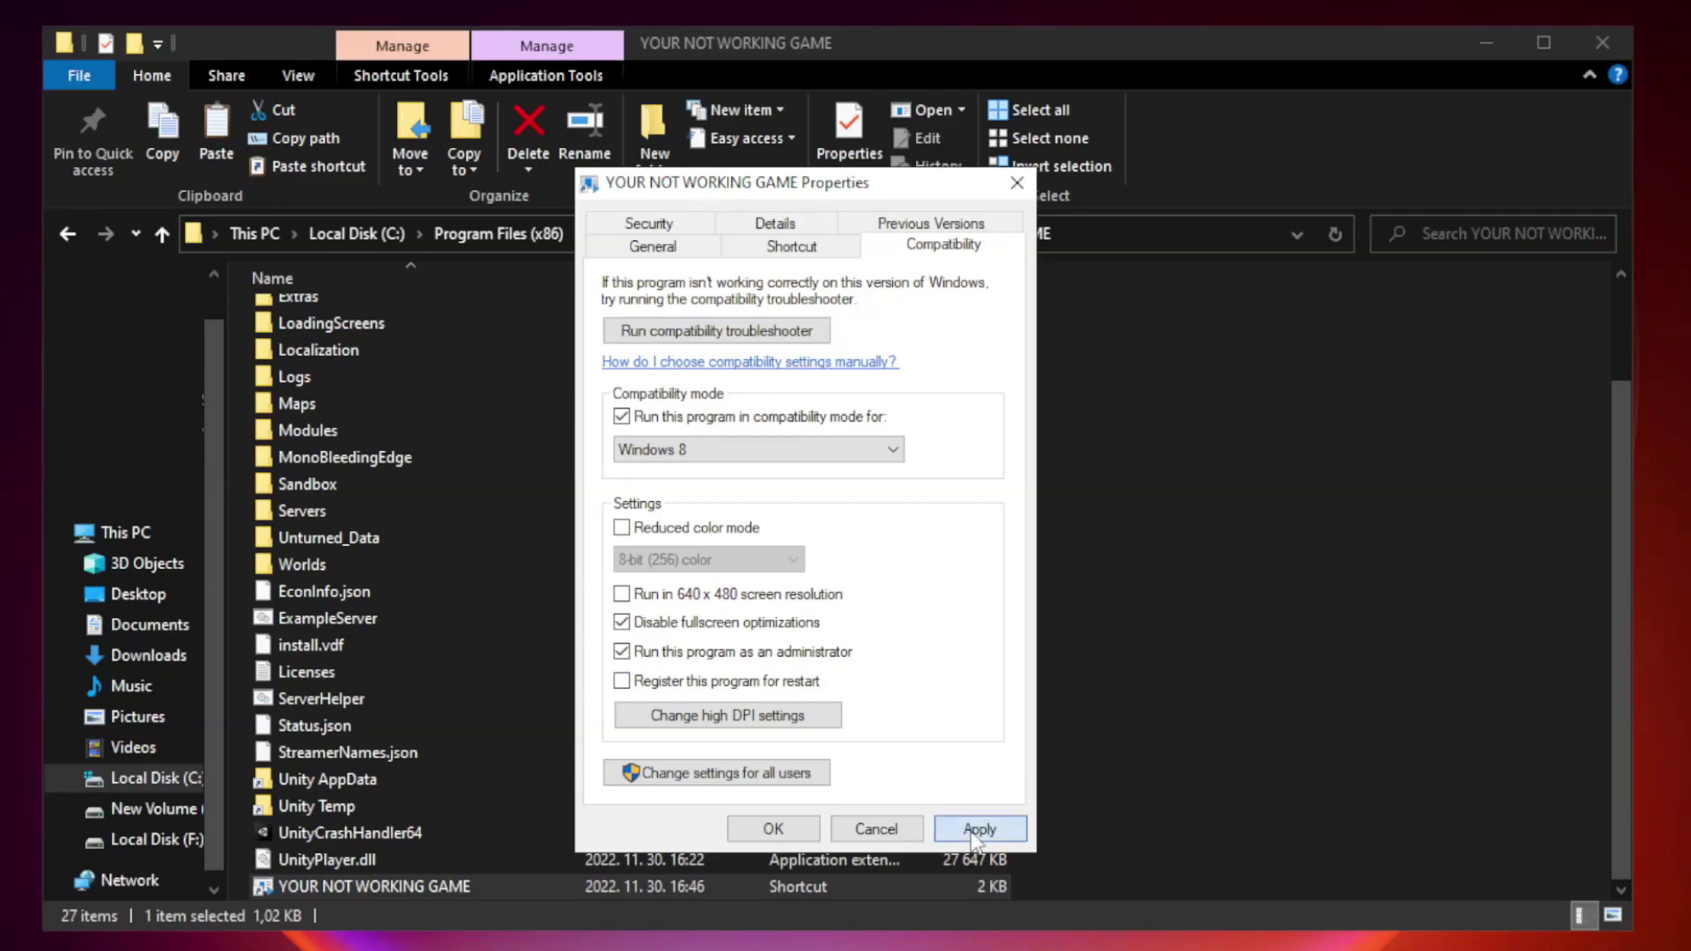
click(773, 829)
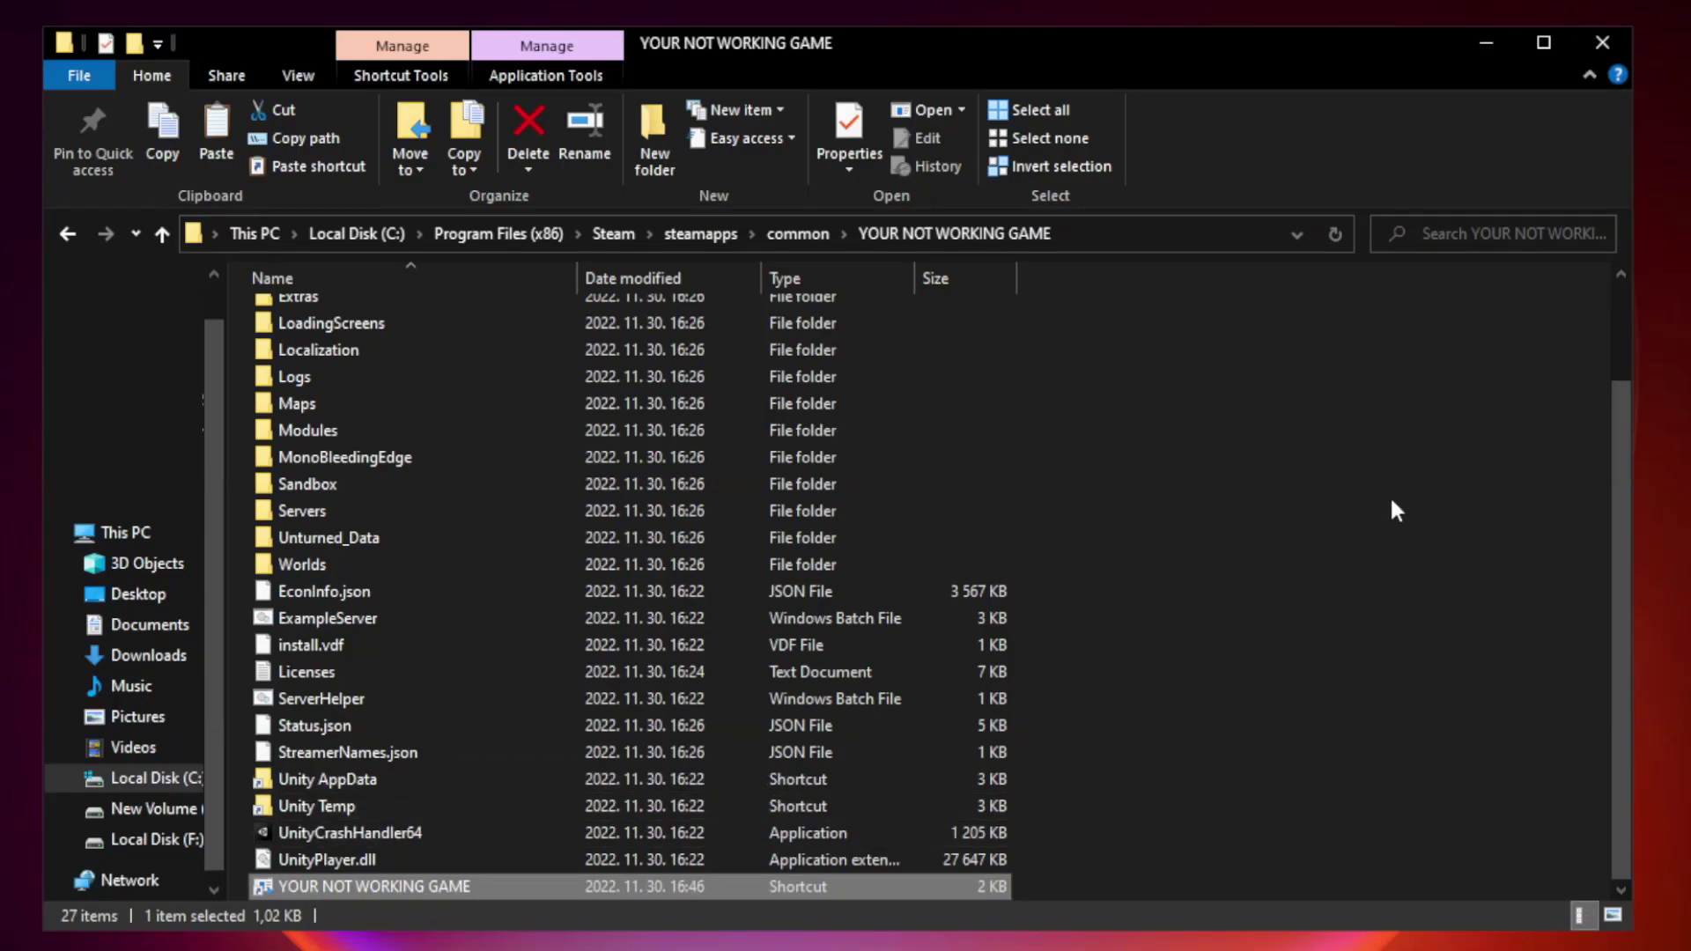
click(1602, 44)
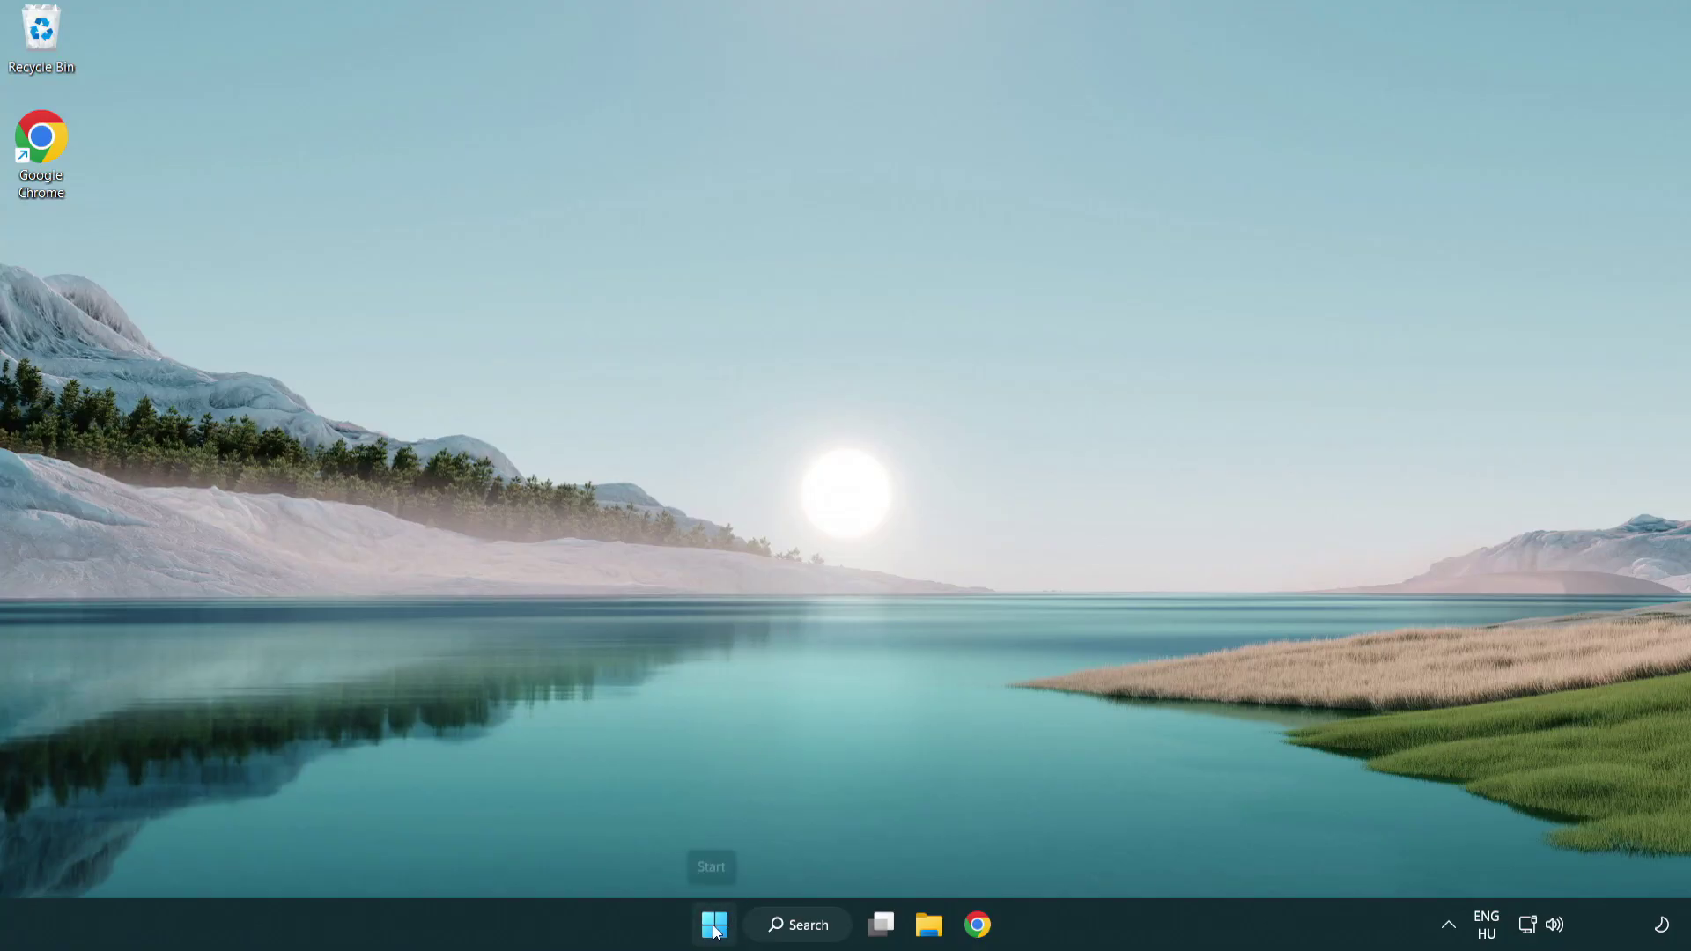
- Open Task Manager and display the list of startup programs
right_click(715, 927)
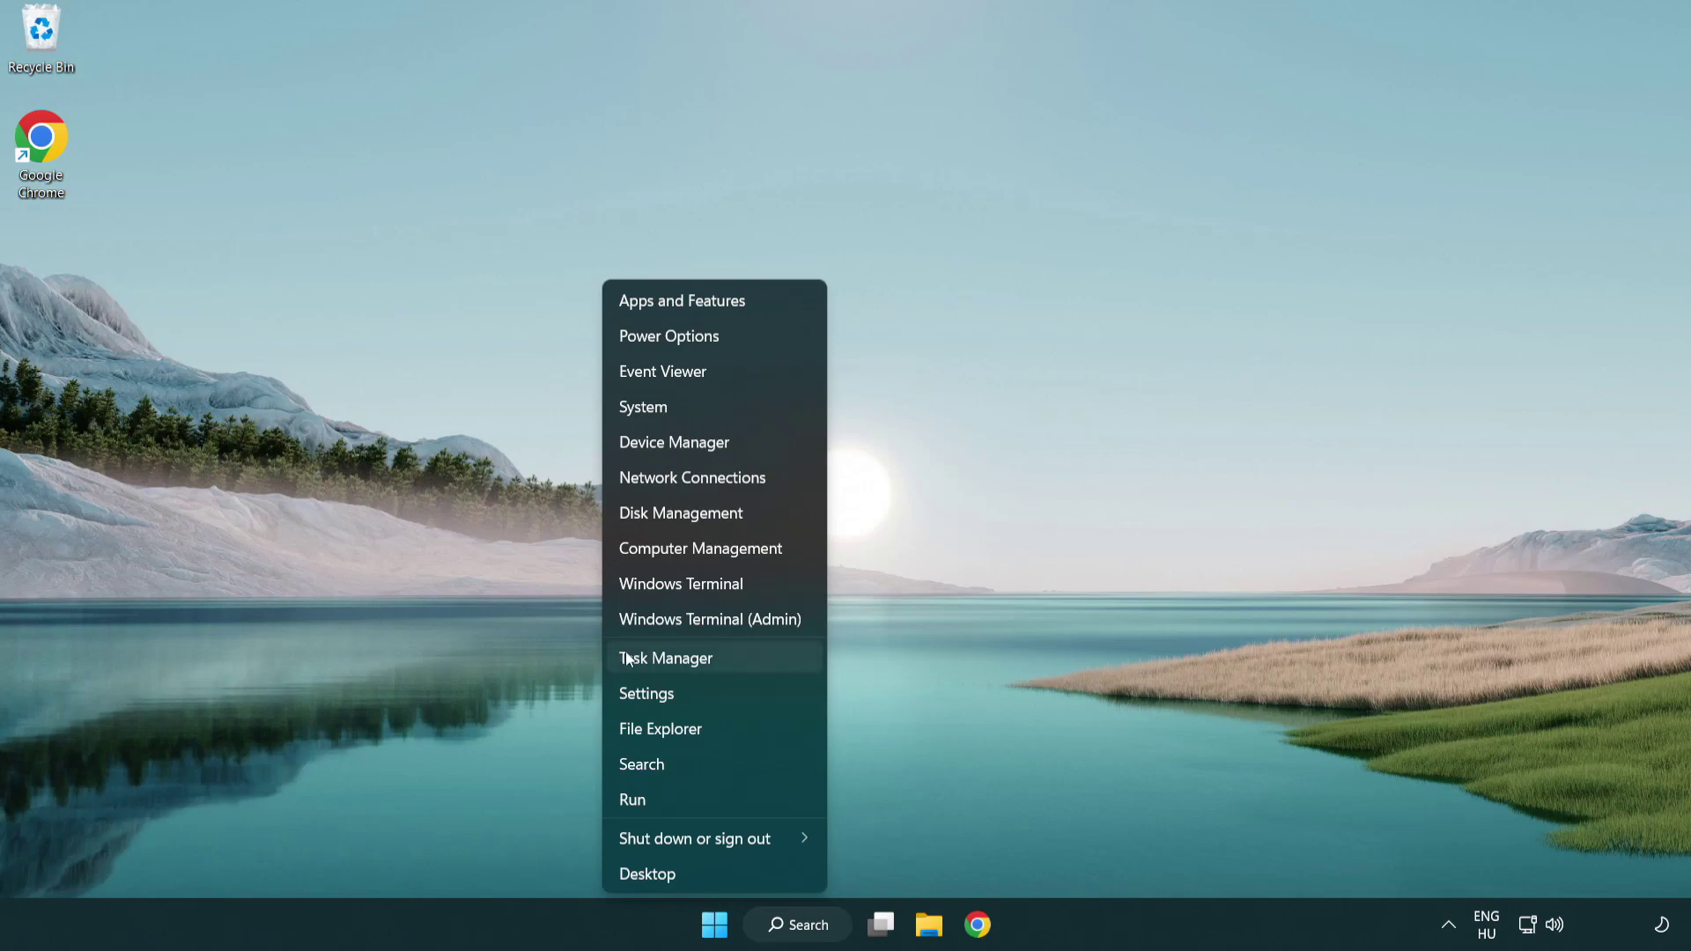
click(747, 659)
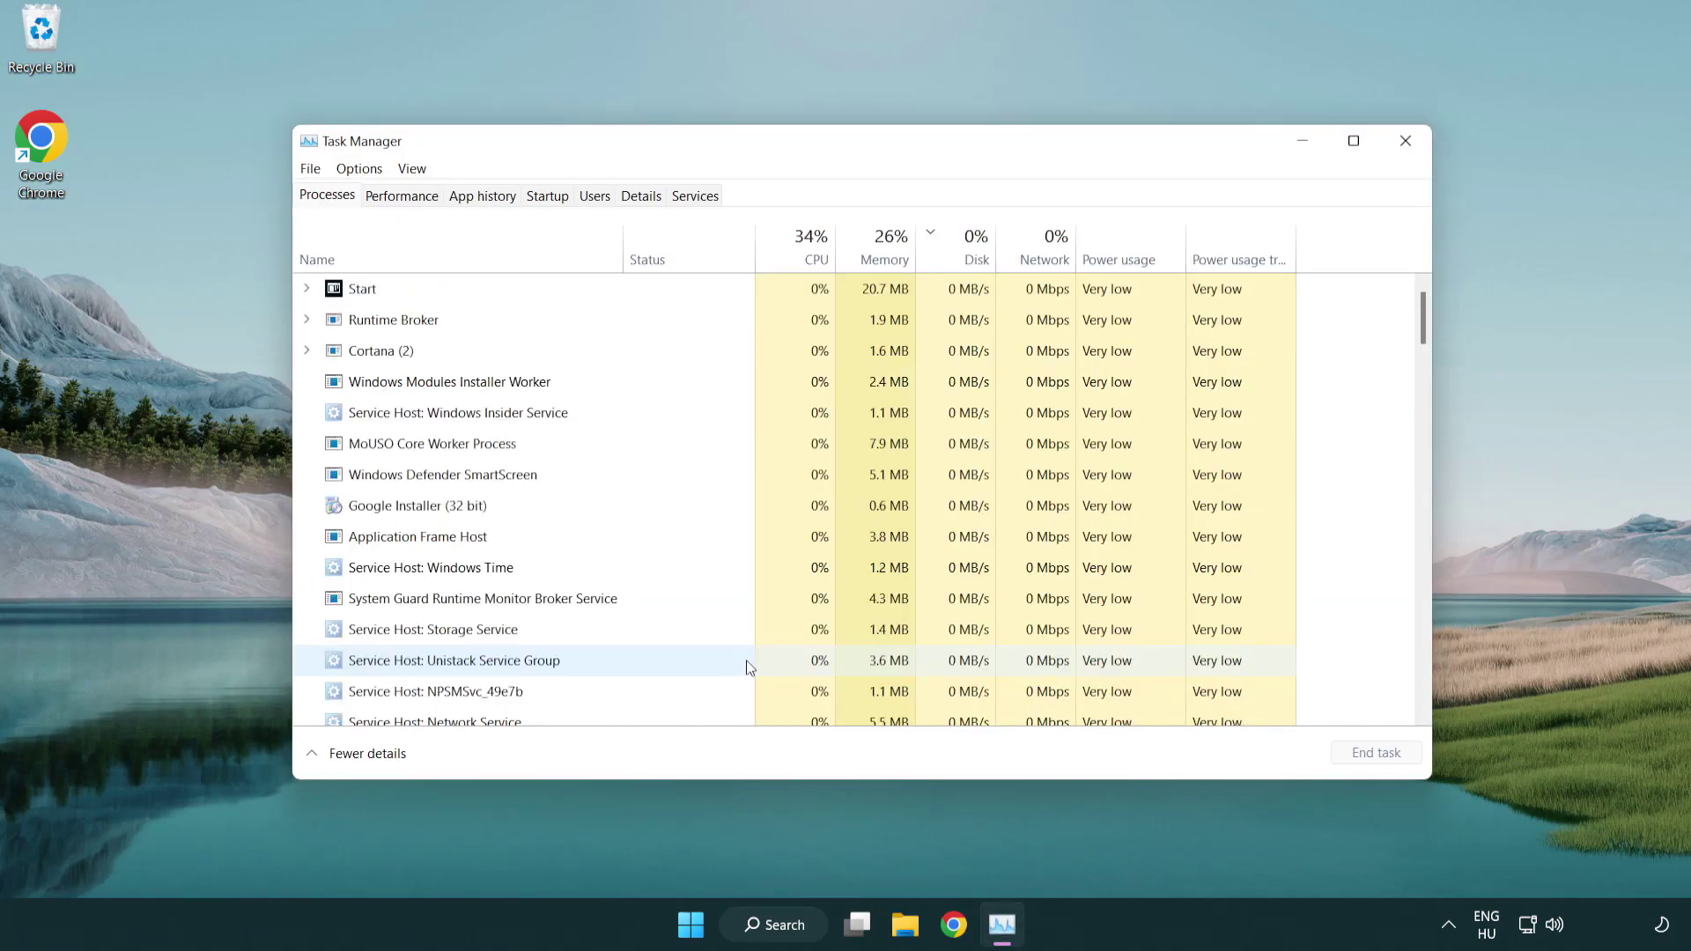
click(552, 198)
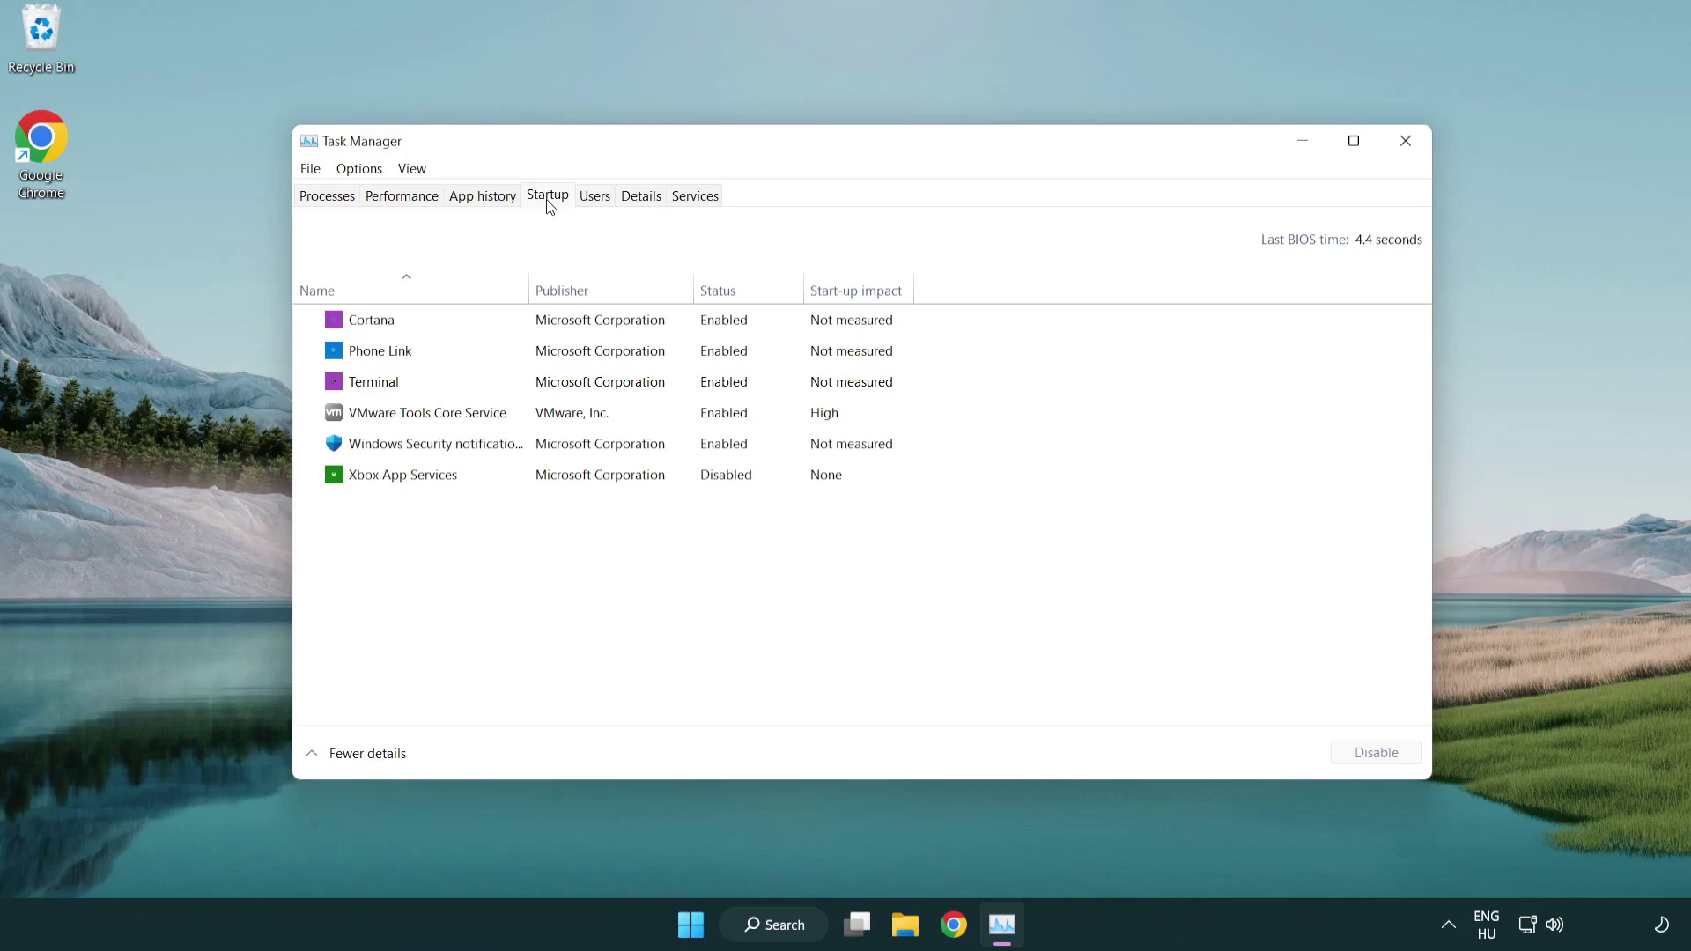
- Disable Terminal, Phone Link, Cortana and the Windows Security notification entry at startup, and close Task Manager
click(555, 385)
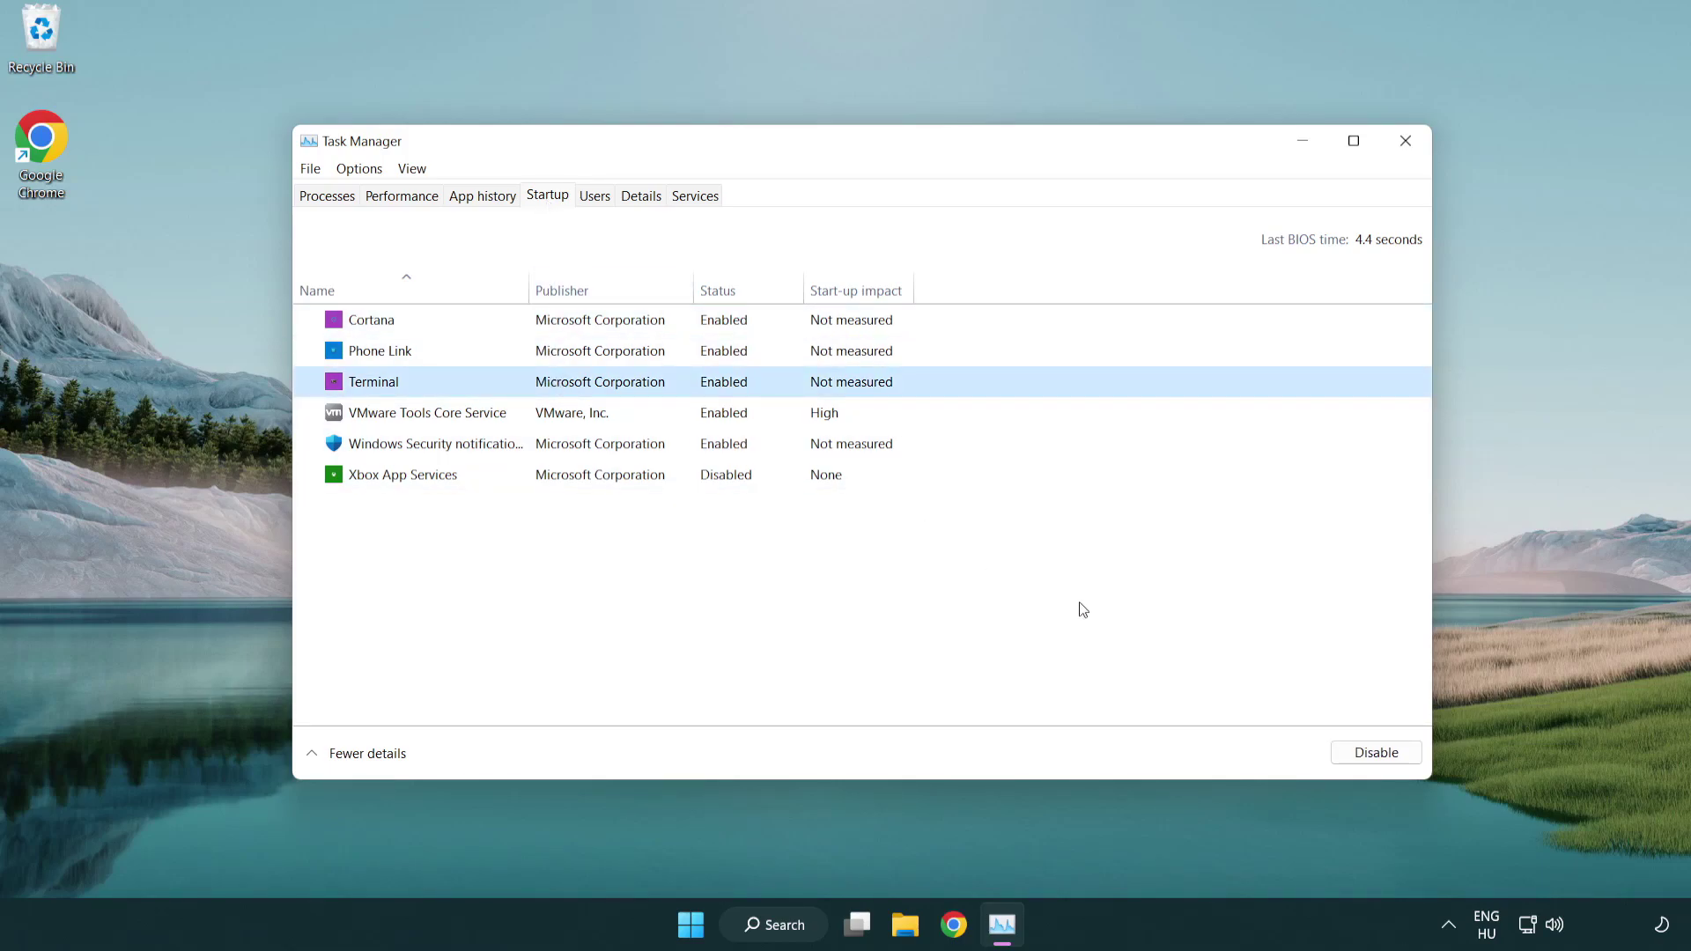
click(1368, 752)
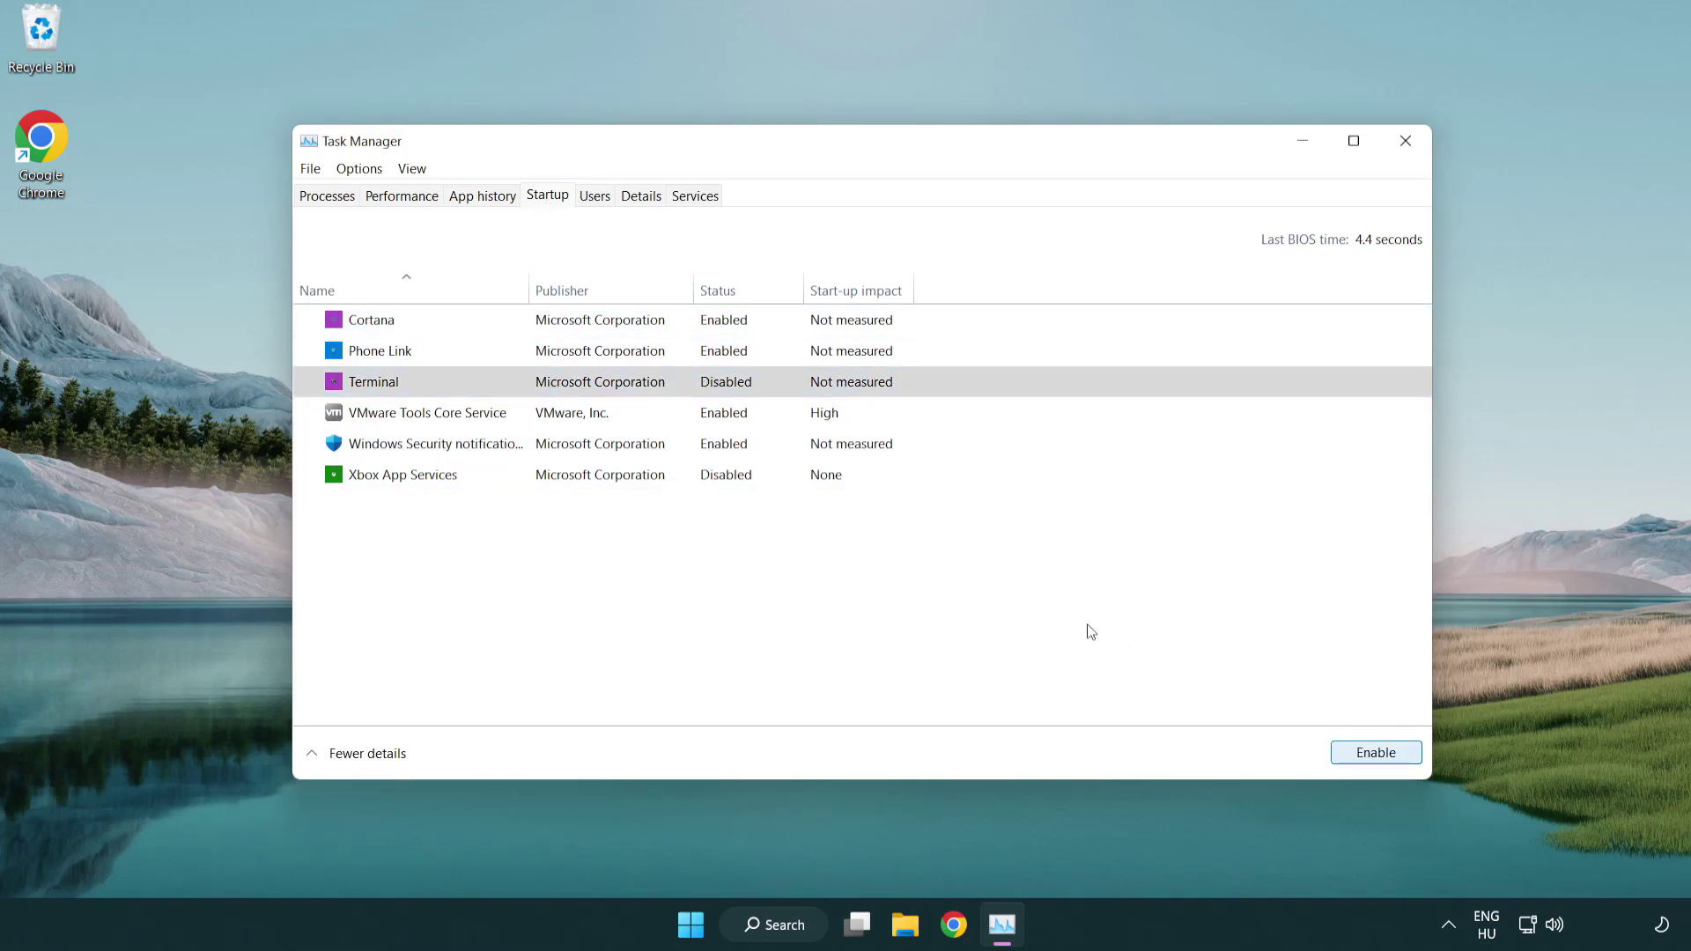
click(706, 356)
click(1376, 755)
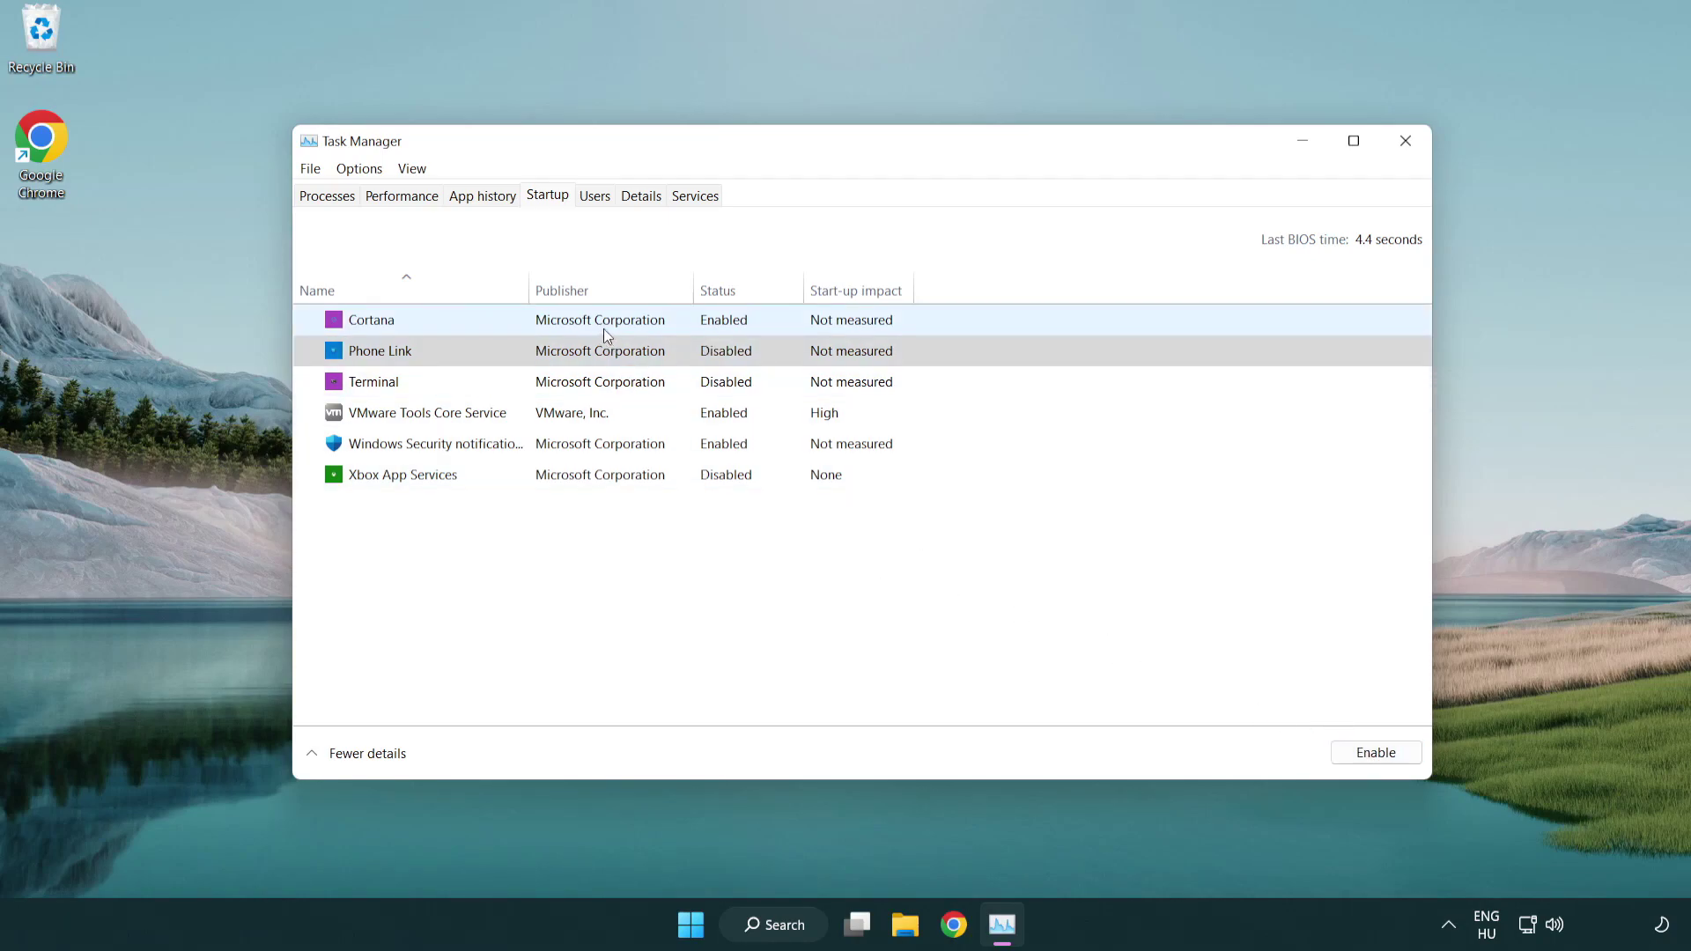
click(604, 329)
click(1361, 752)
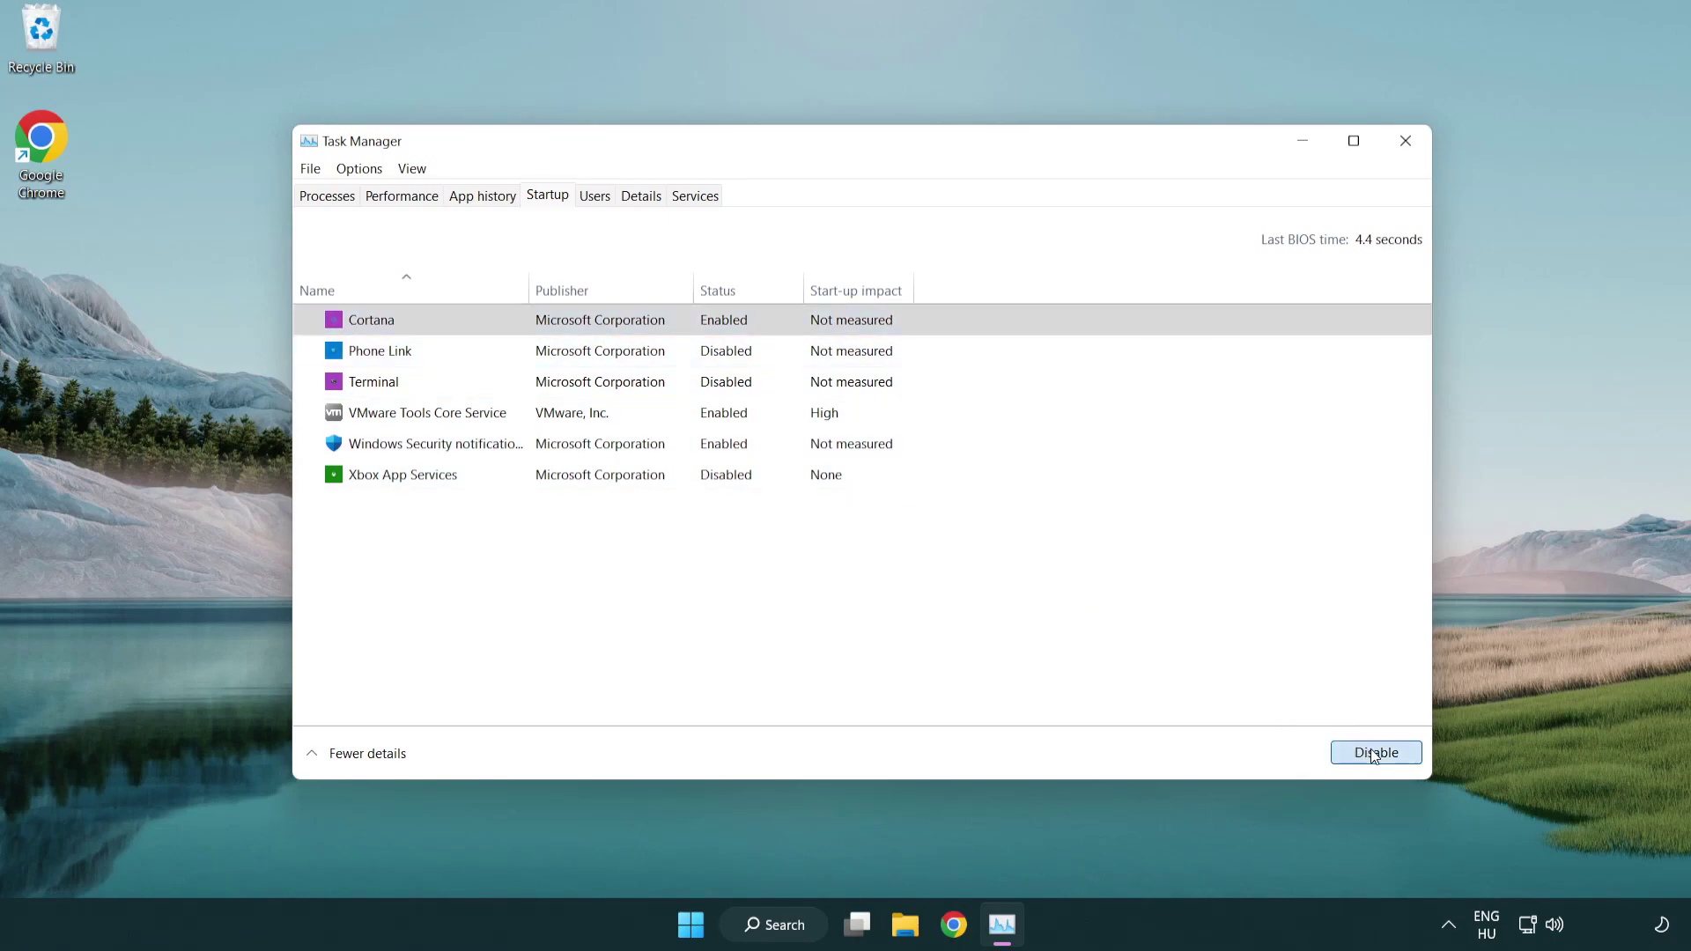
click(804, 456)
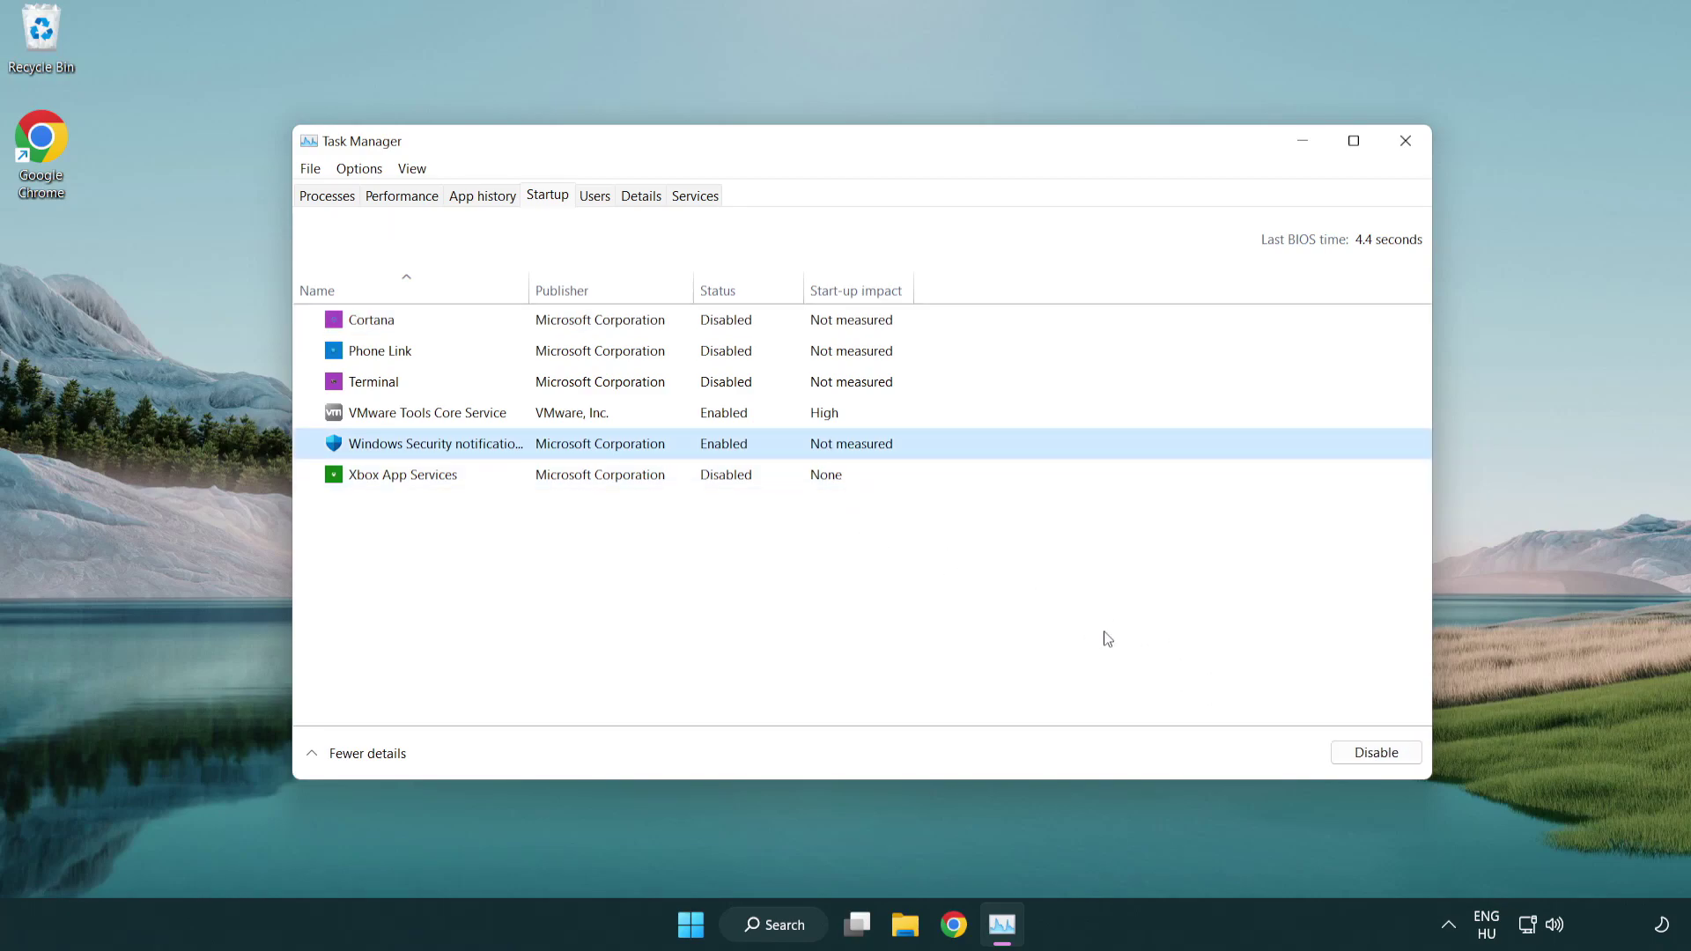
click(1369, 754)
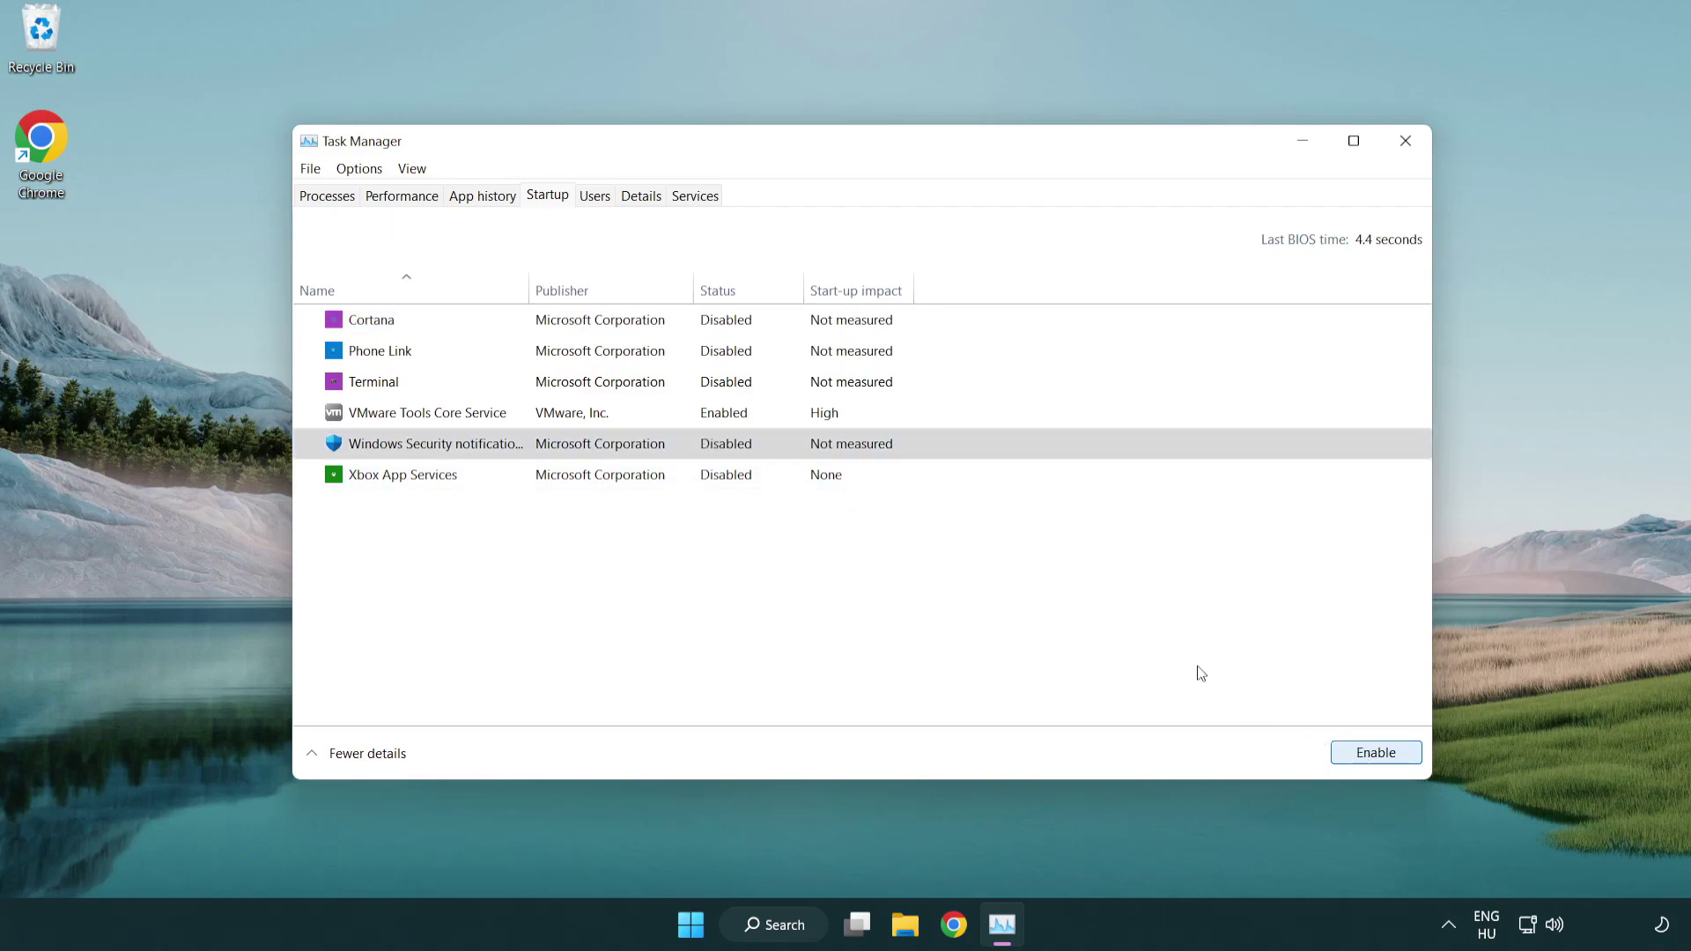
click(1410, 150)
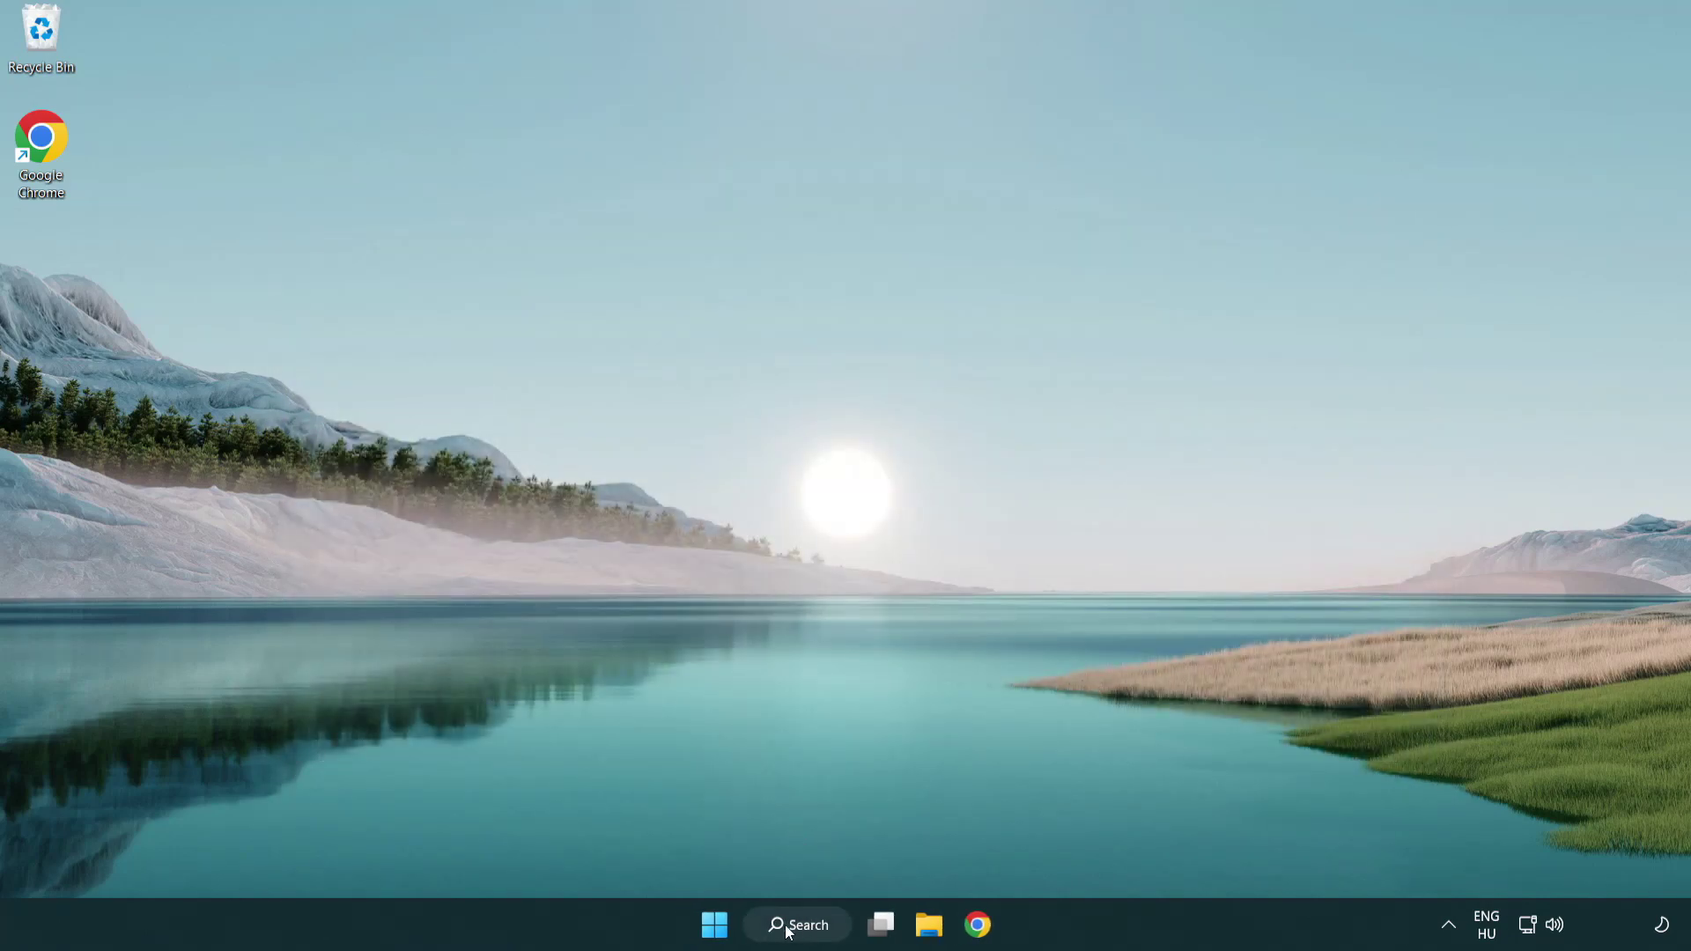
- Search Windows for "security" and open the Windows Security app
click(809, 932)
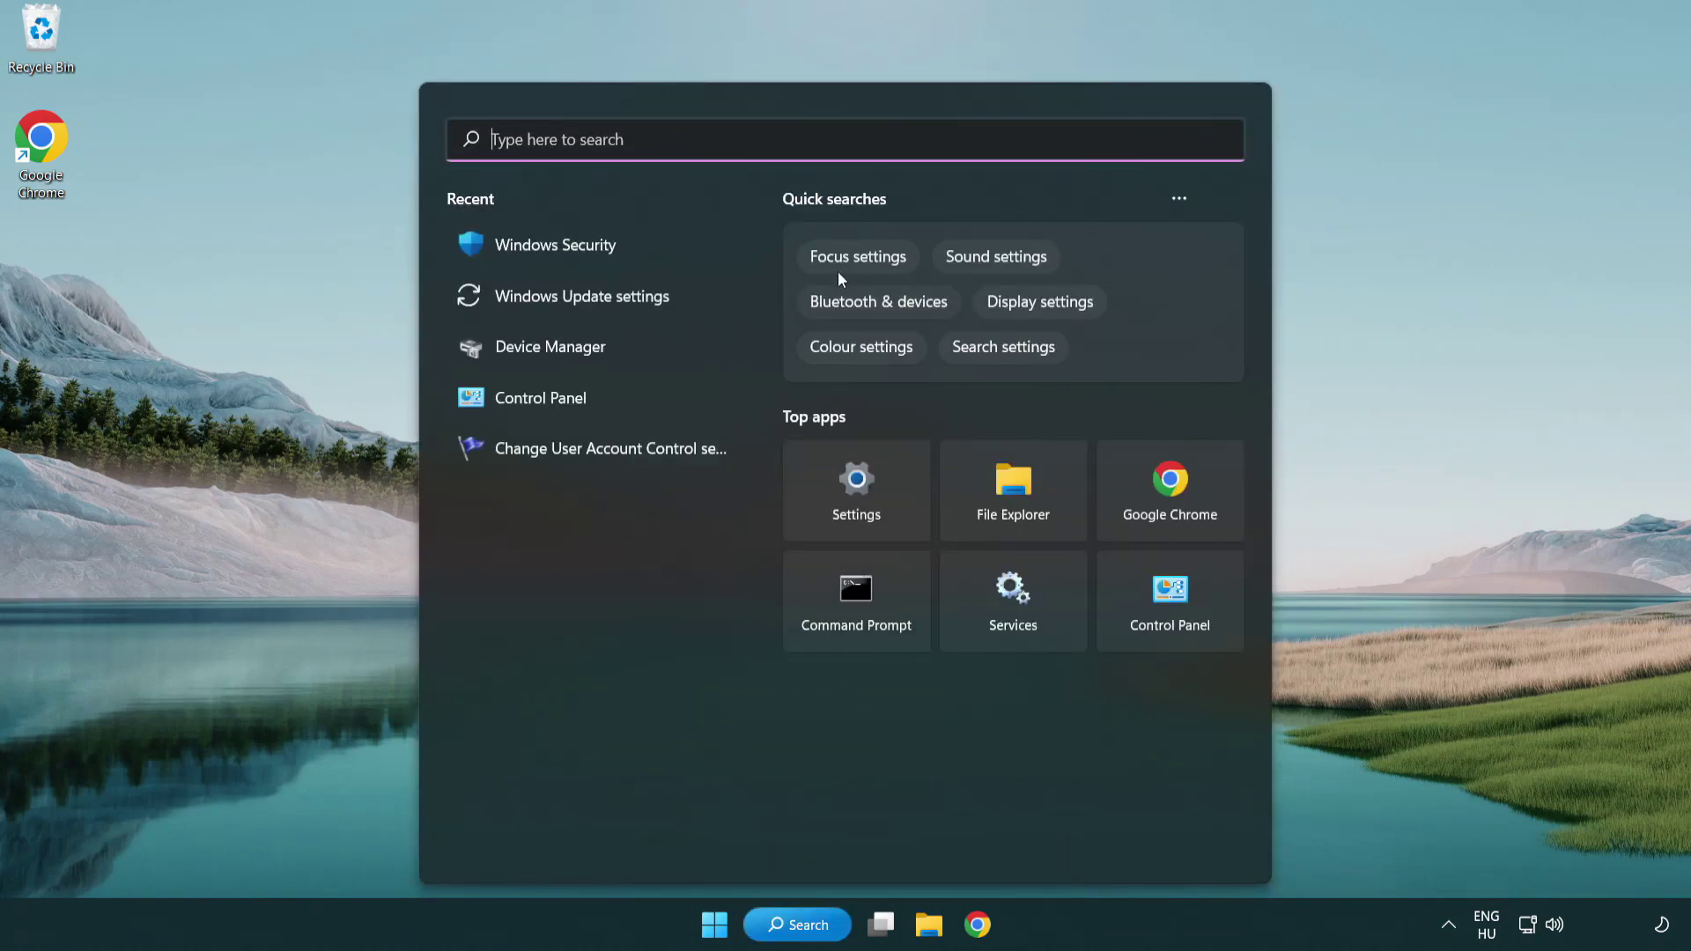
text(sec)
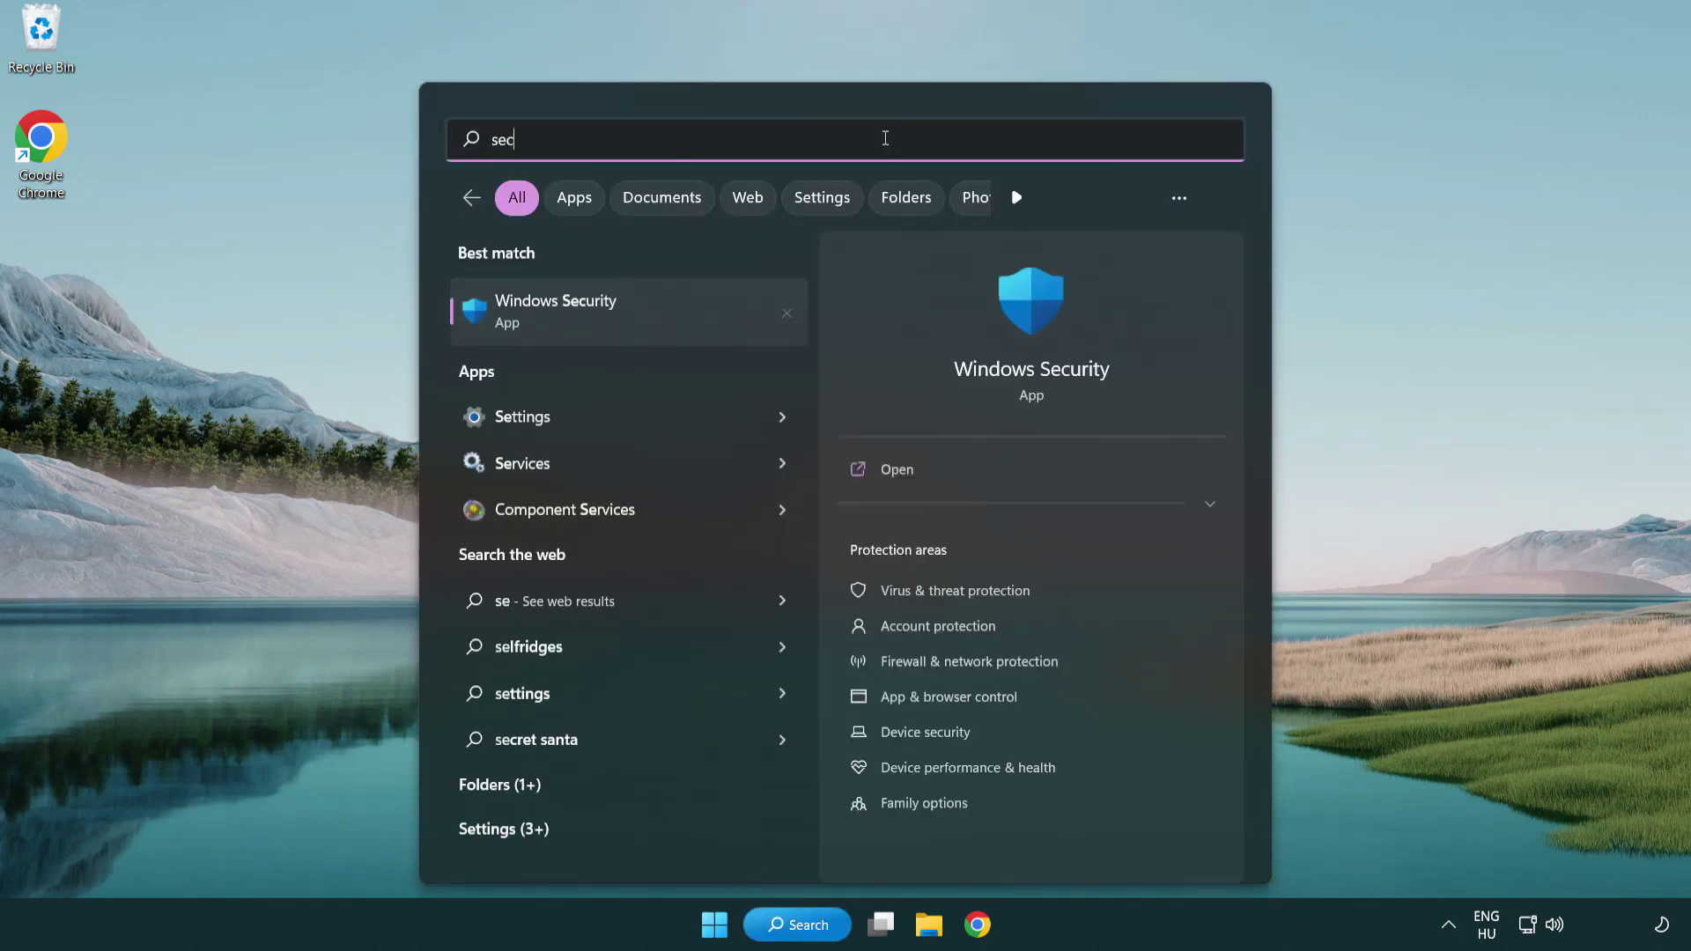
text(uri)
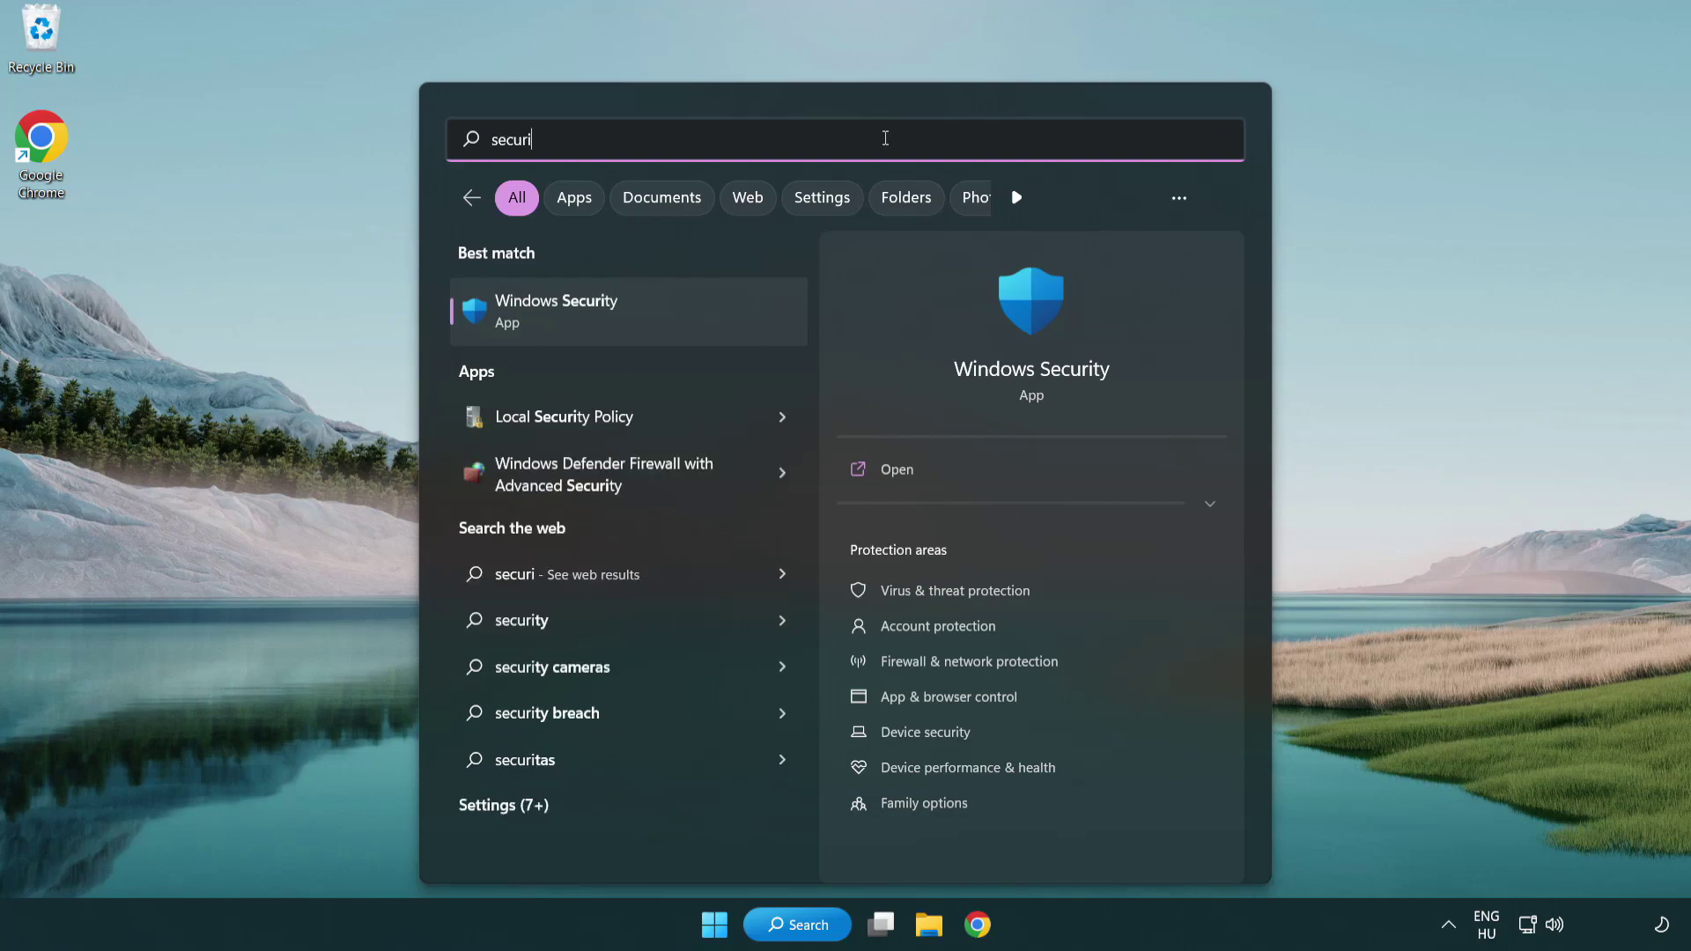
text(ty)
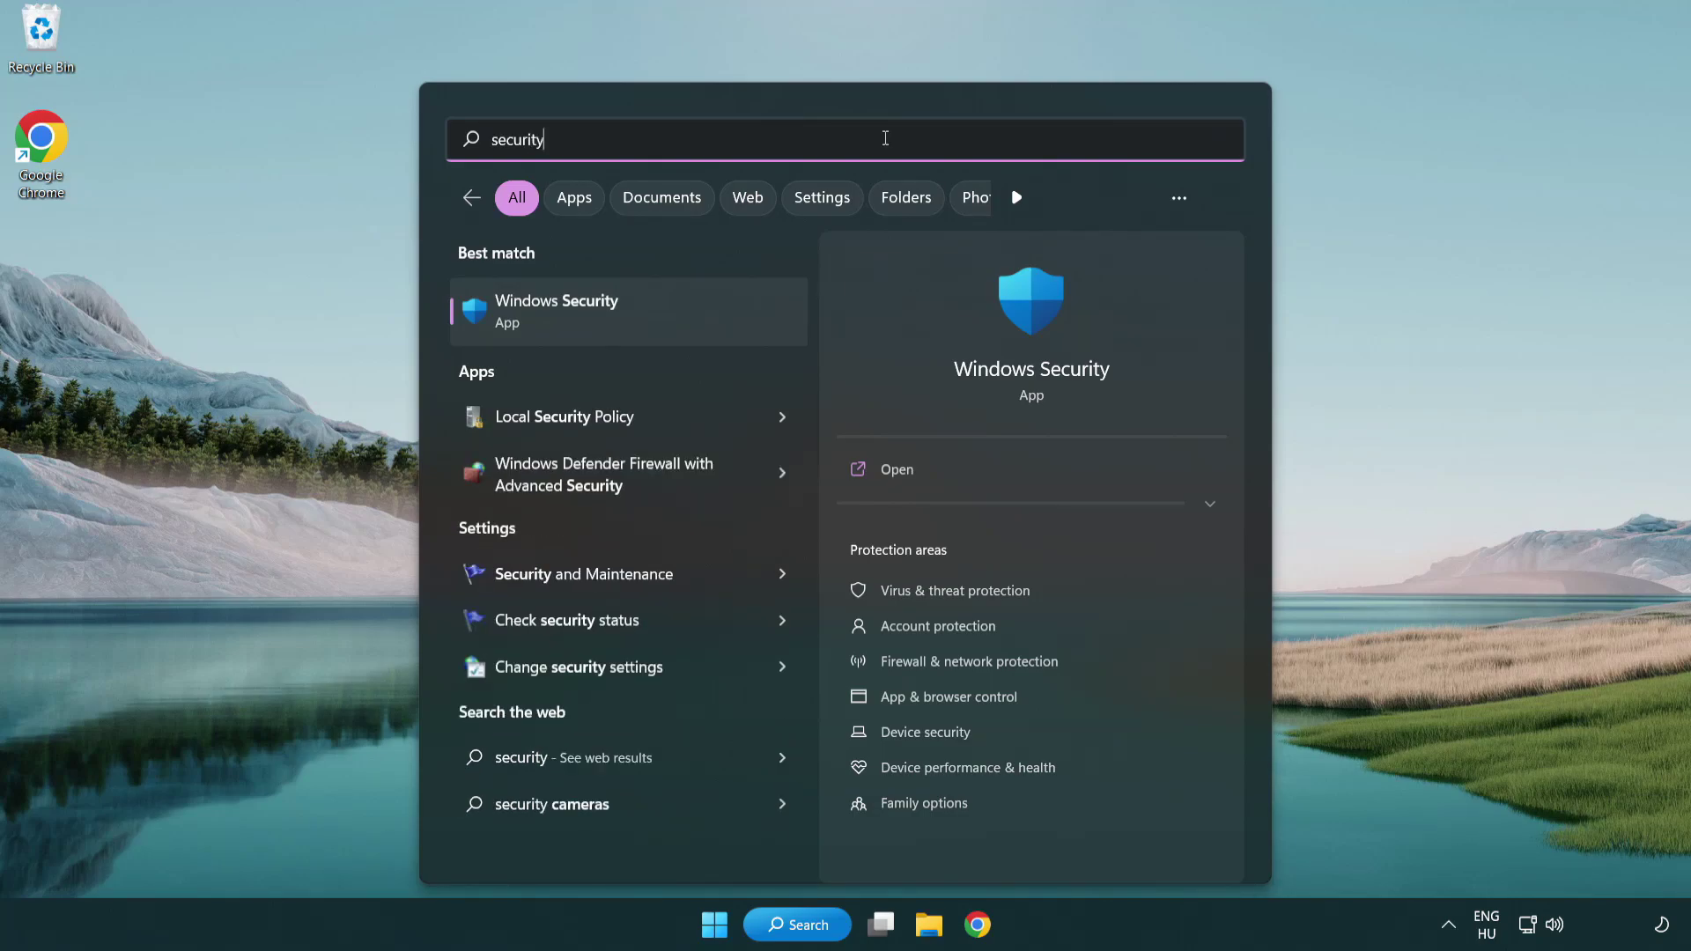
click(691, 323)
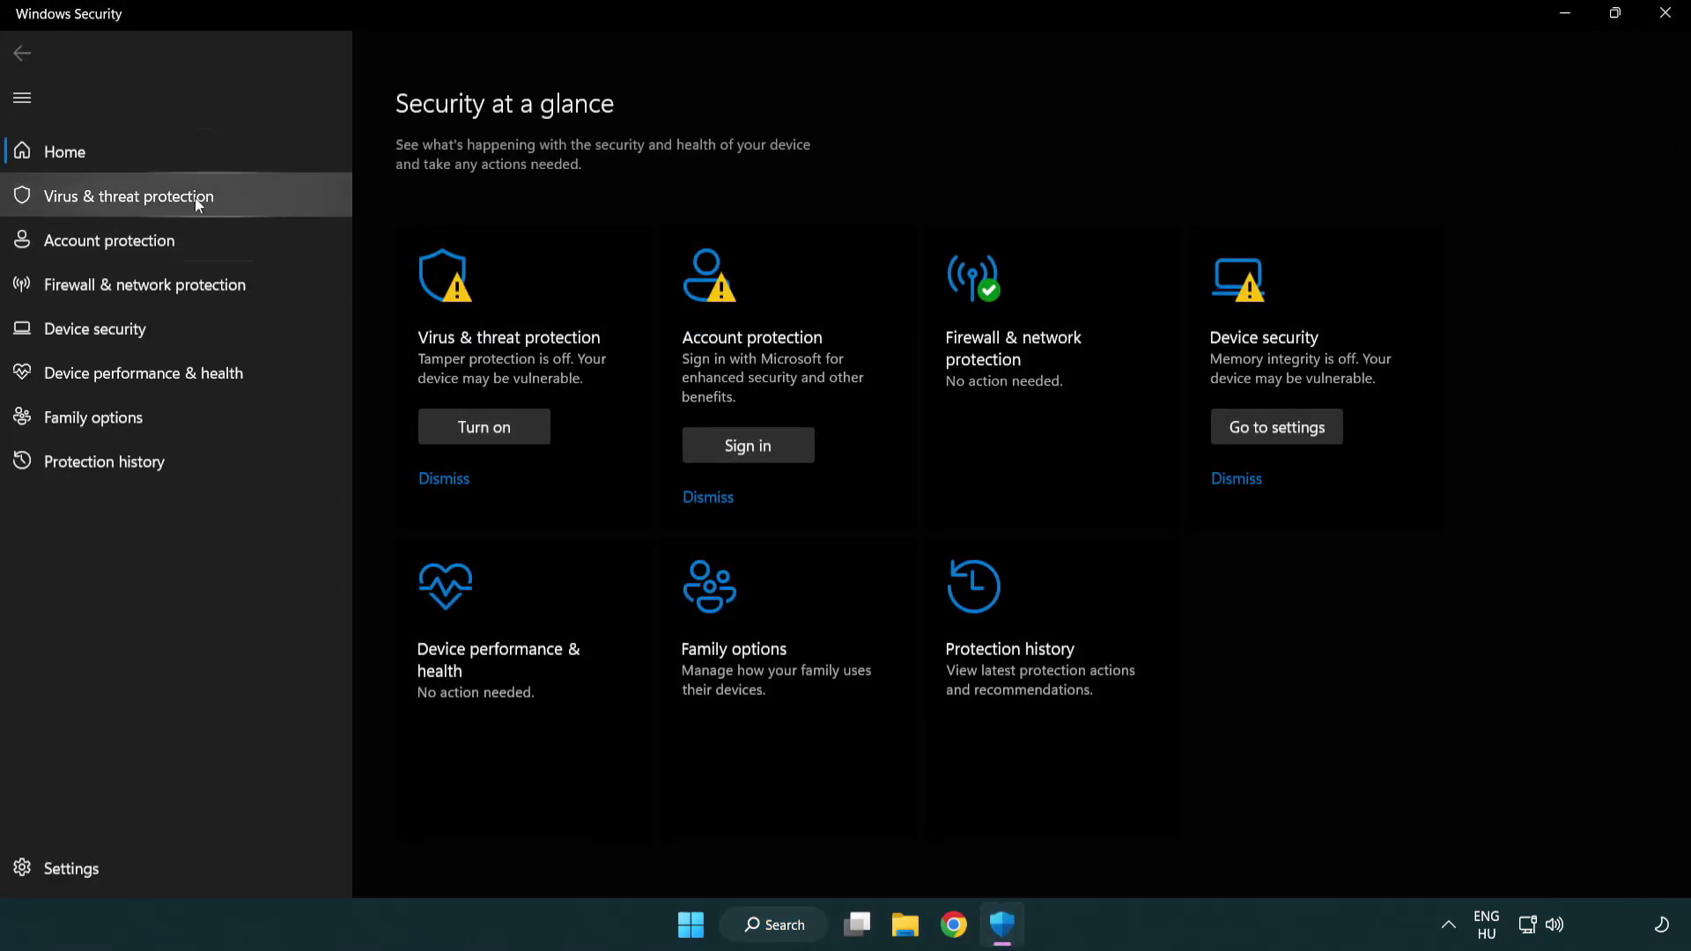
- Open the antivirus exclusions page from the Virus & threat protection settings
click(256, 198)
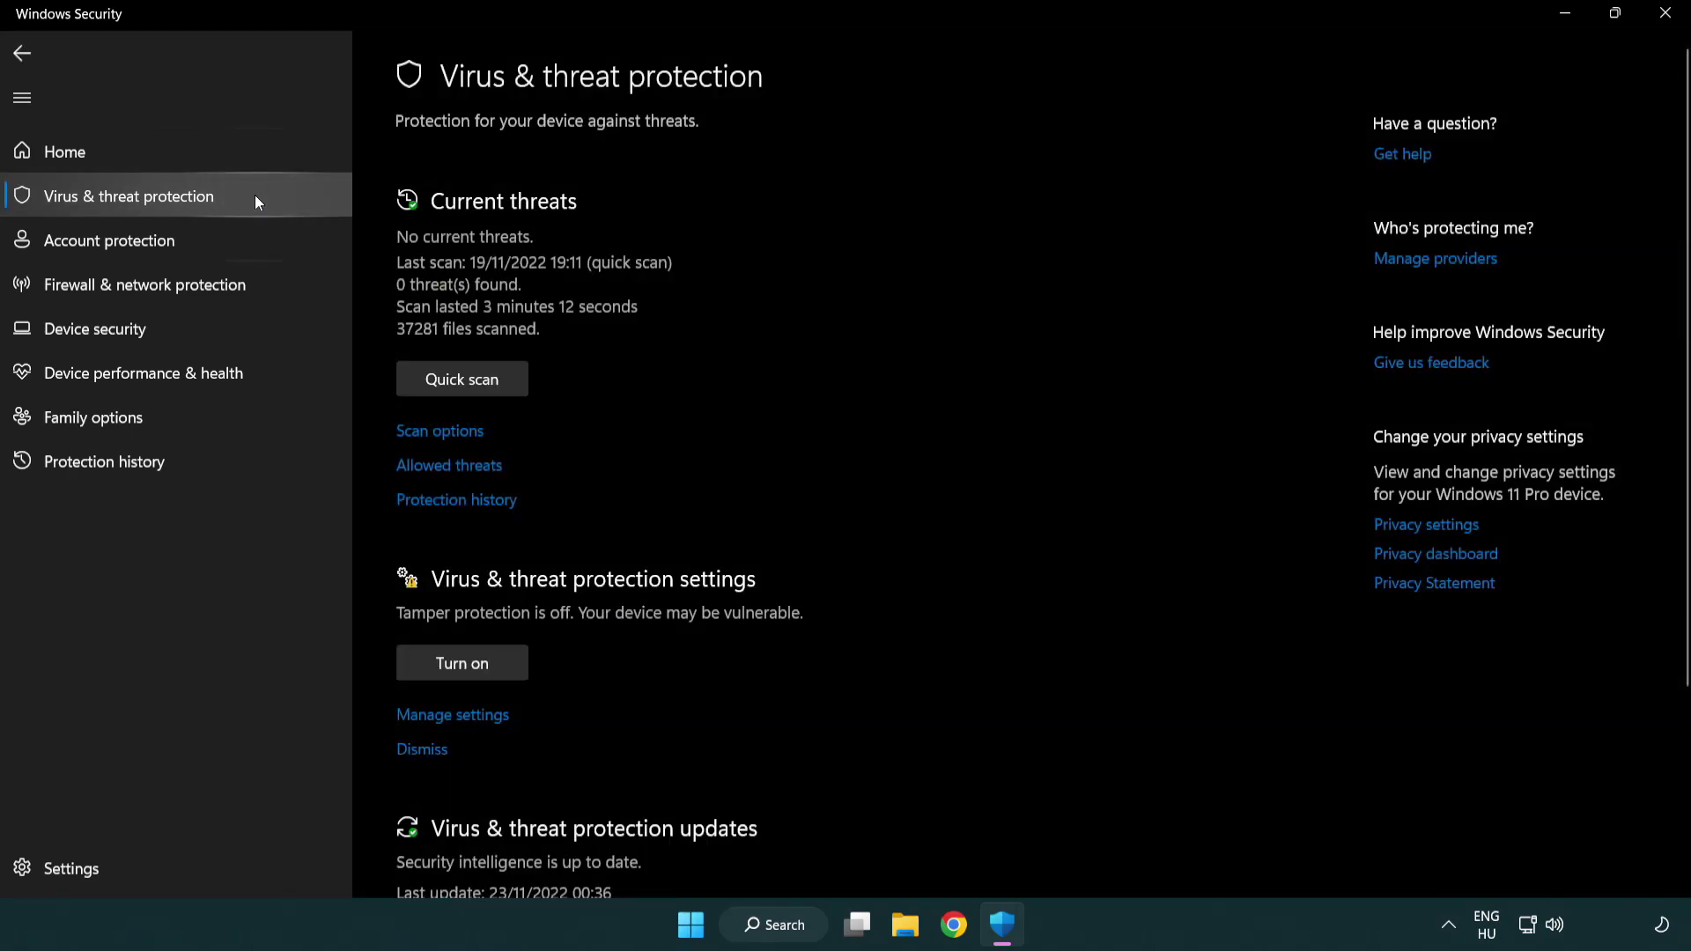
scroll(488, 361, down, 2)
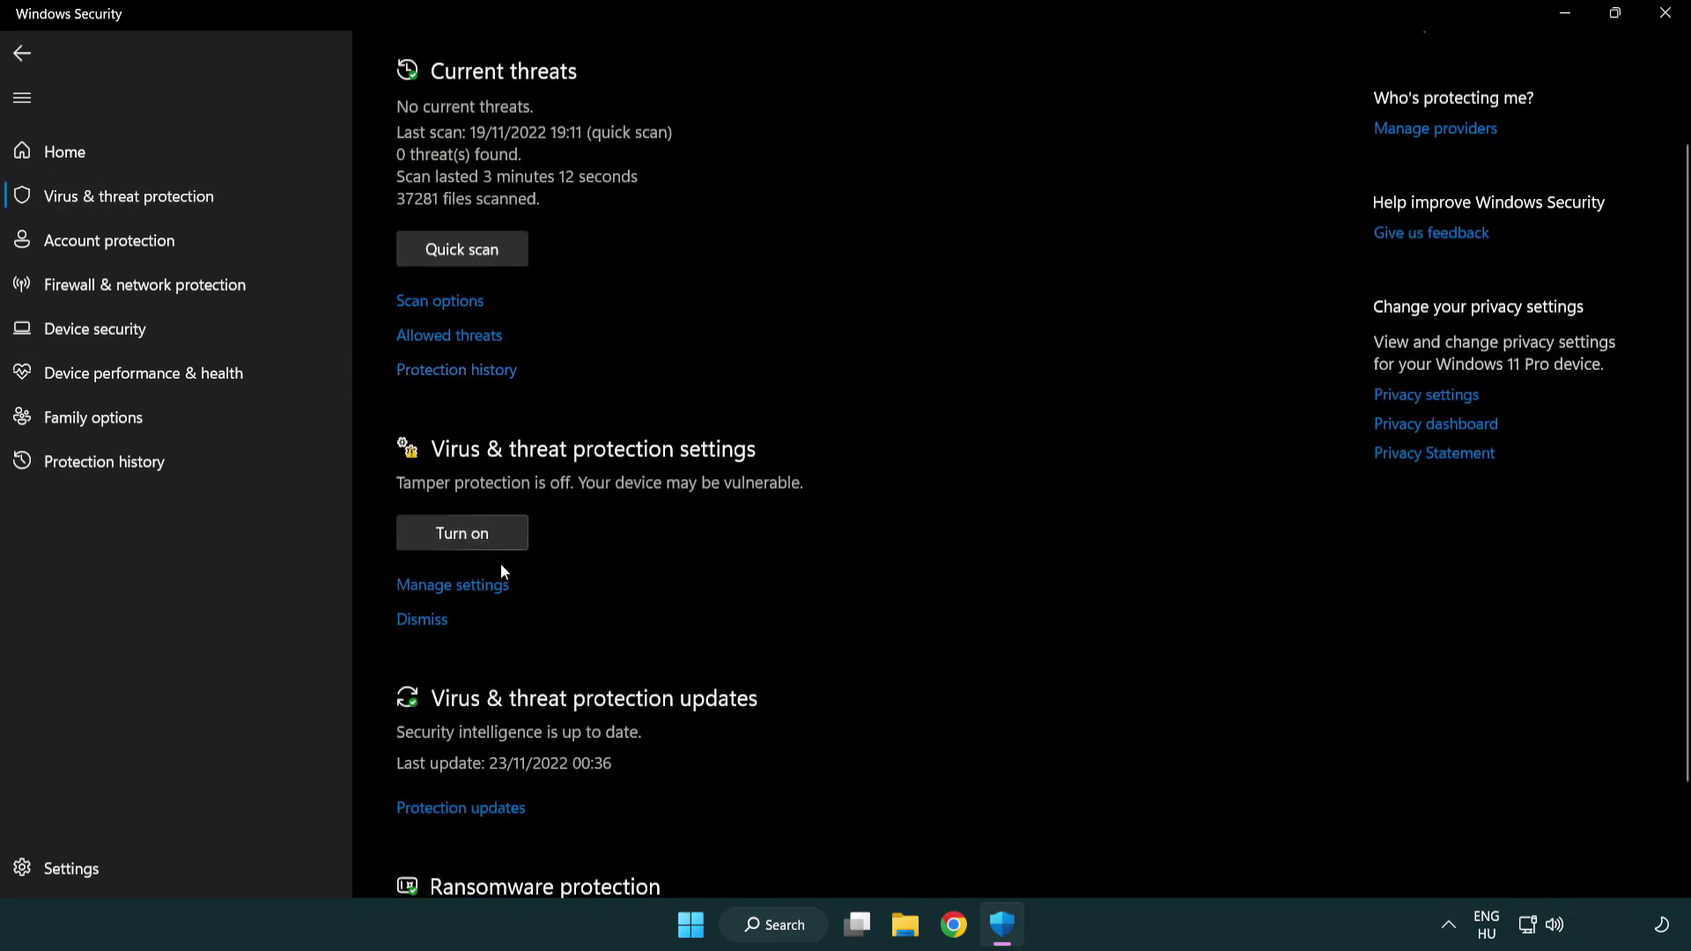
click(450, 586)
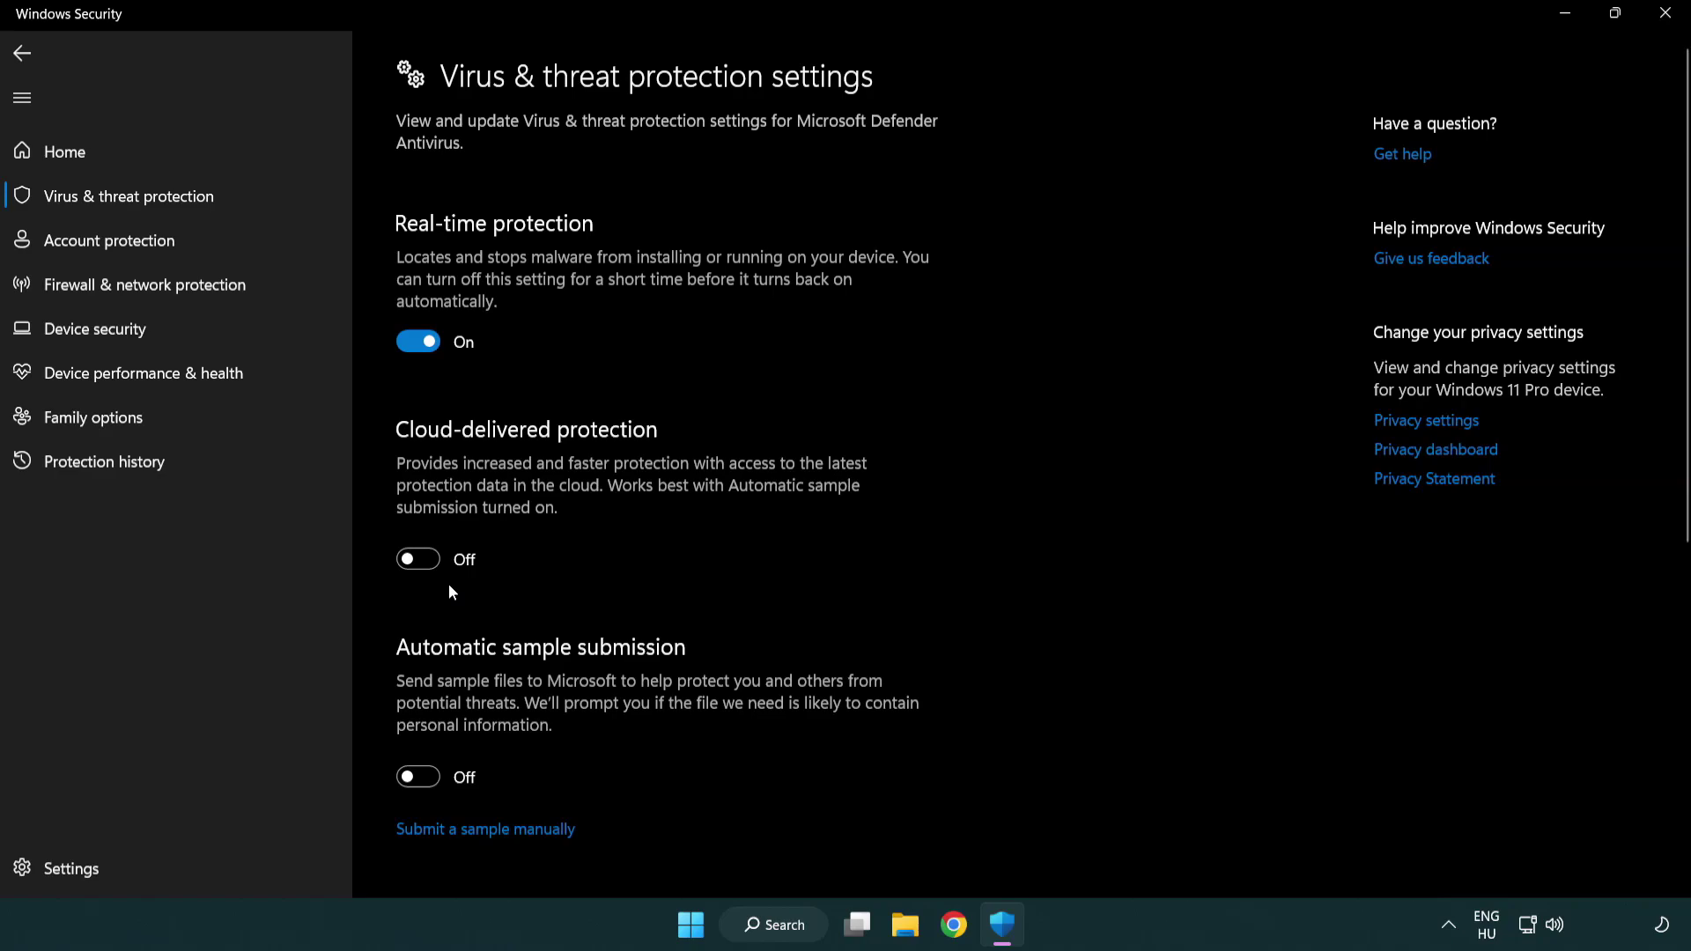
scroll(449, 586, down, 8)
scroll(451, 584, down, 1)
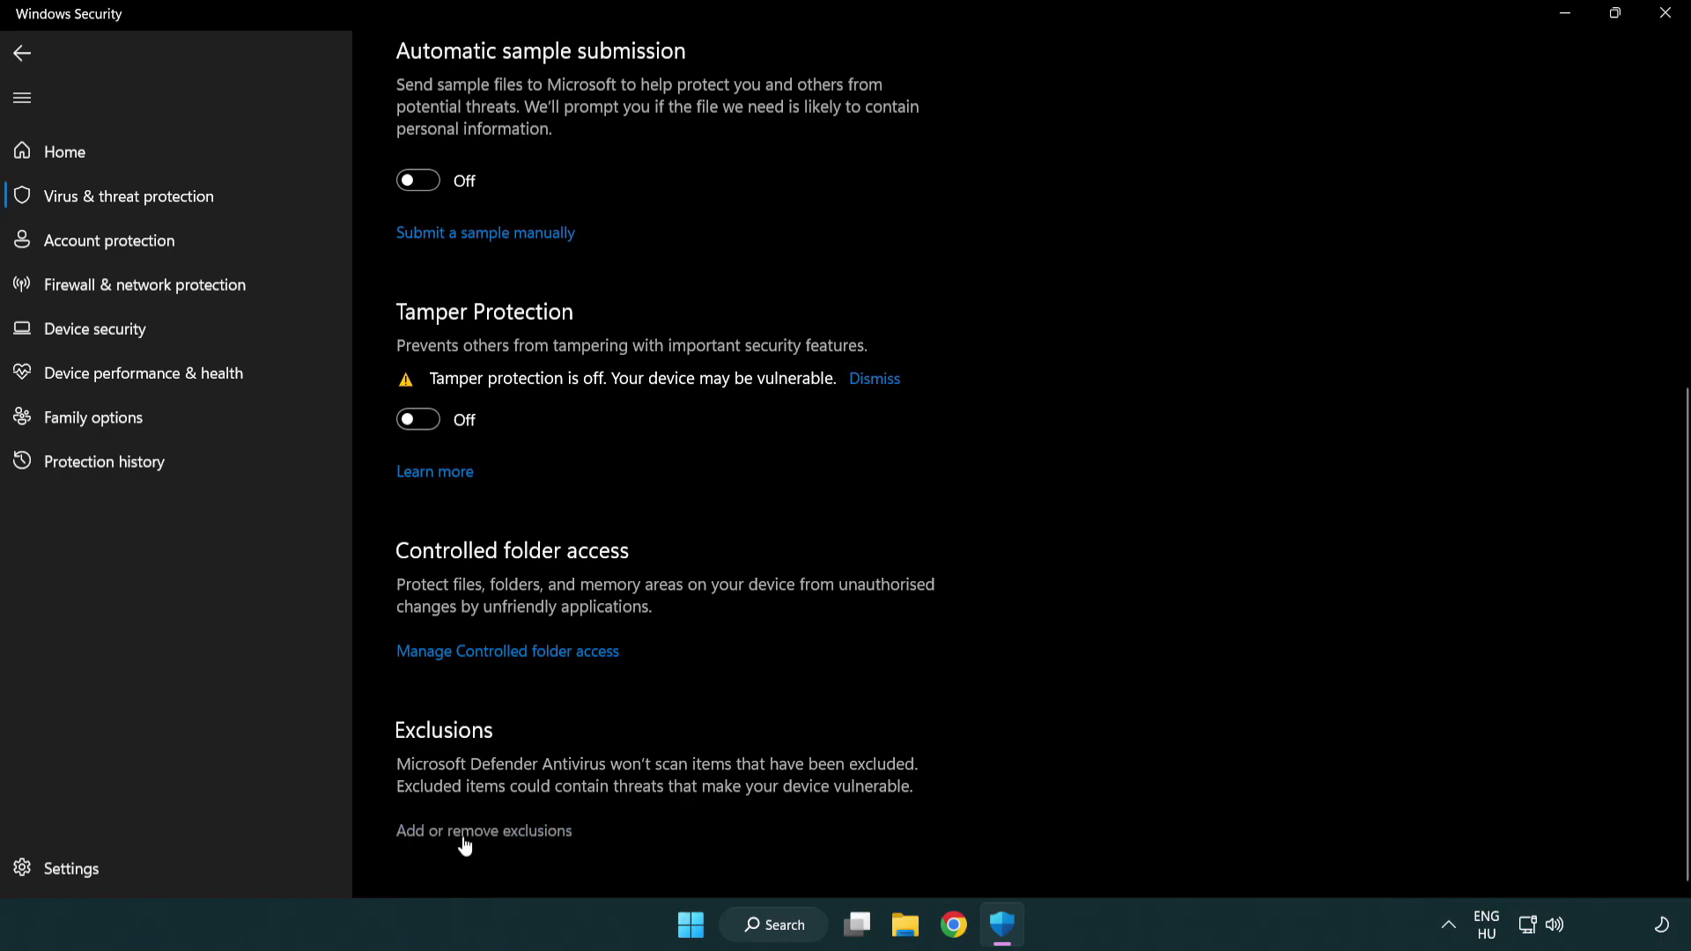
click(492, 832)
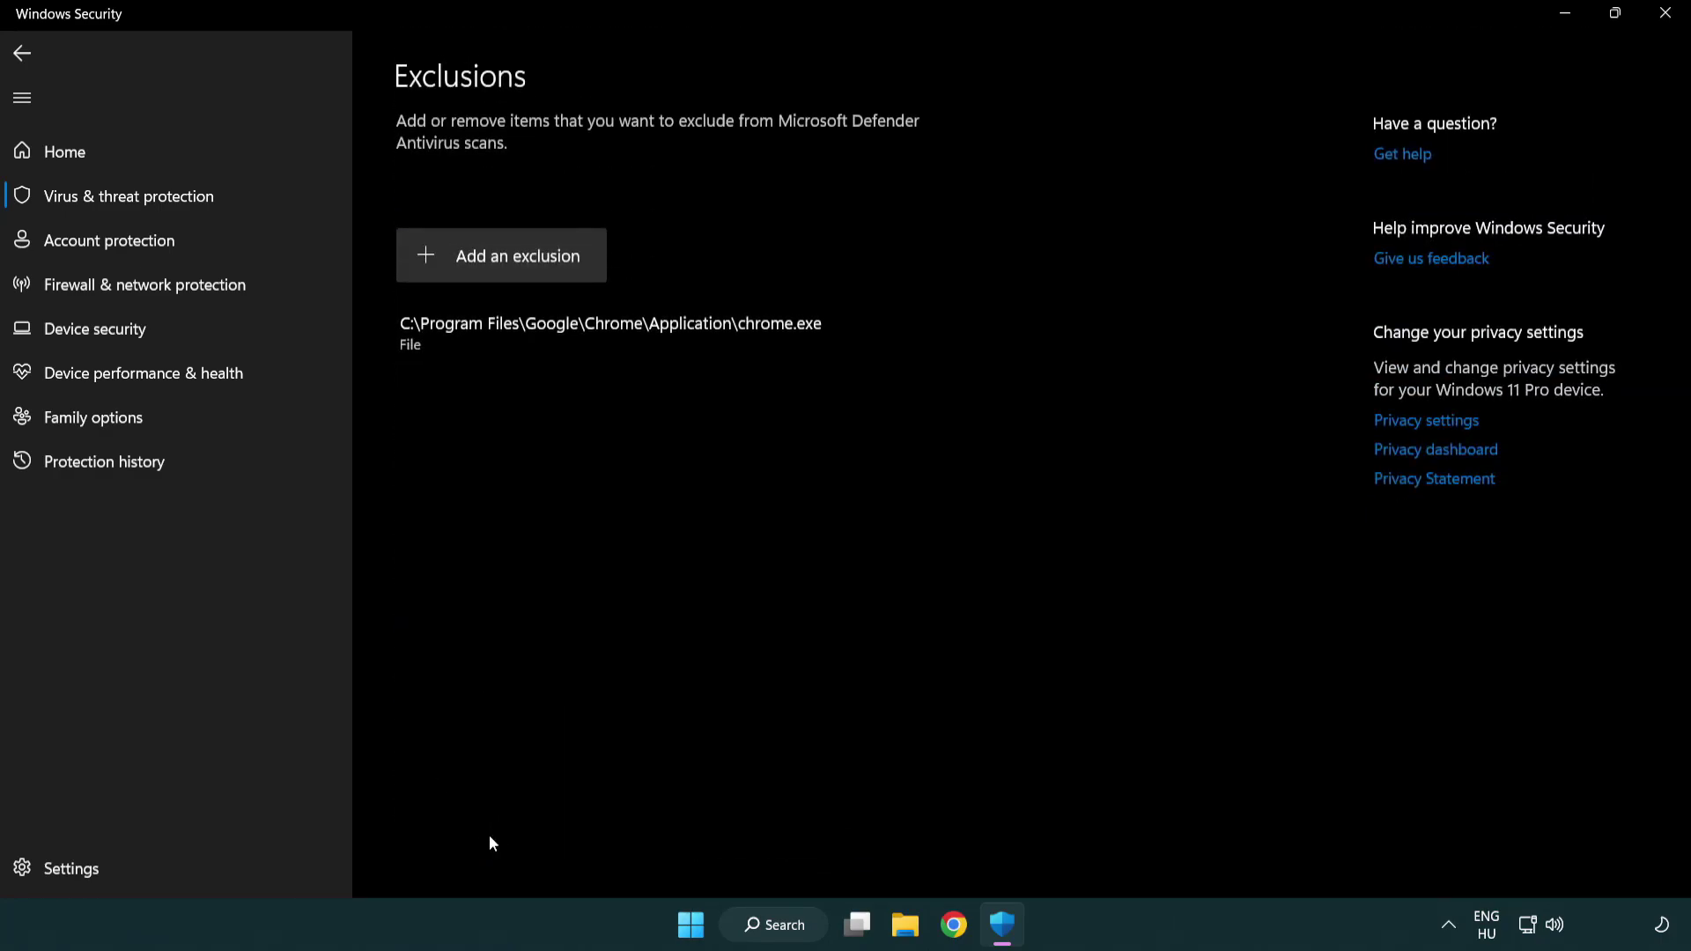
- Add the NOT WORKING APP shortcut from C:\Program Files (x86)\NOT WORKING APP as a file exclusion and close Windows Security
click(507, 259)
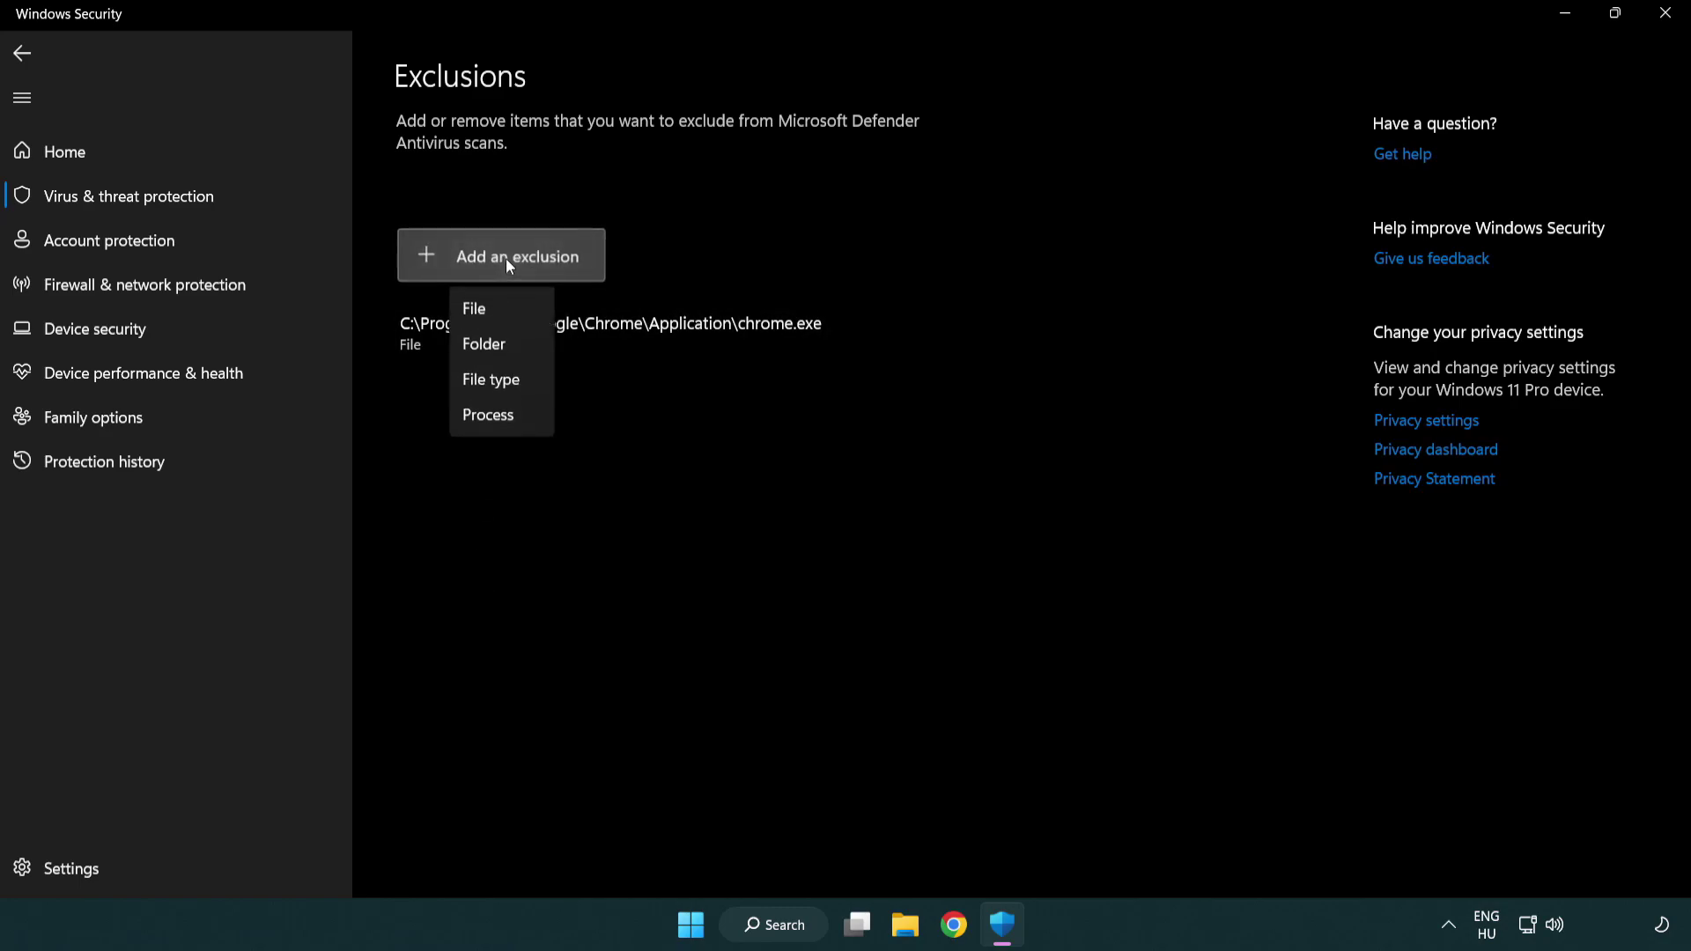
click(509, 310)
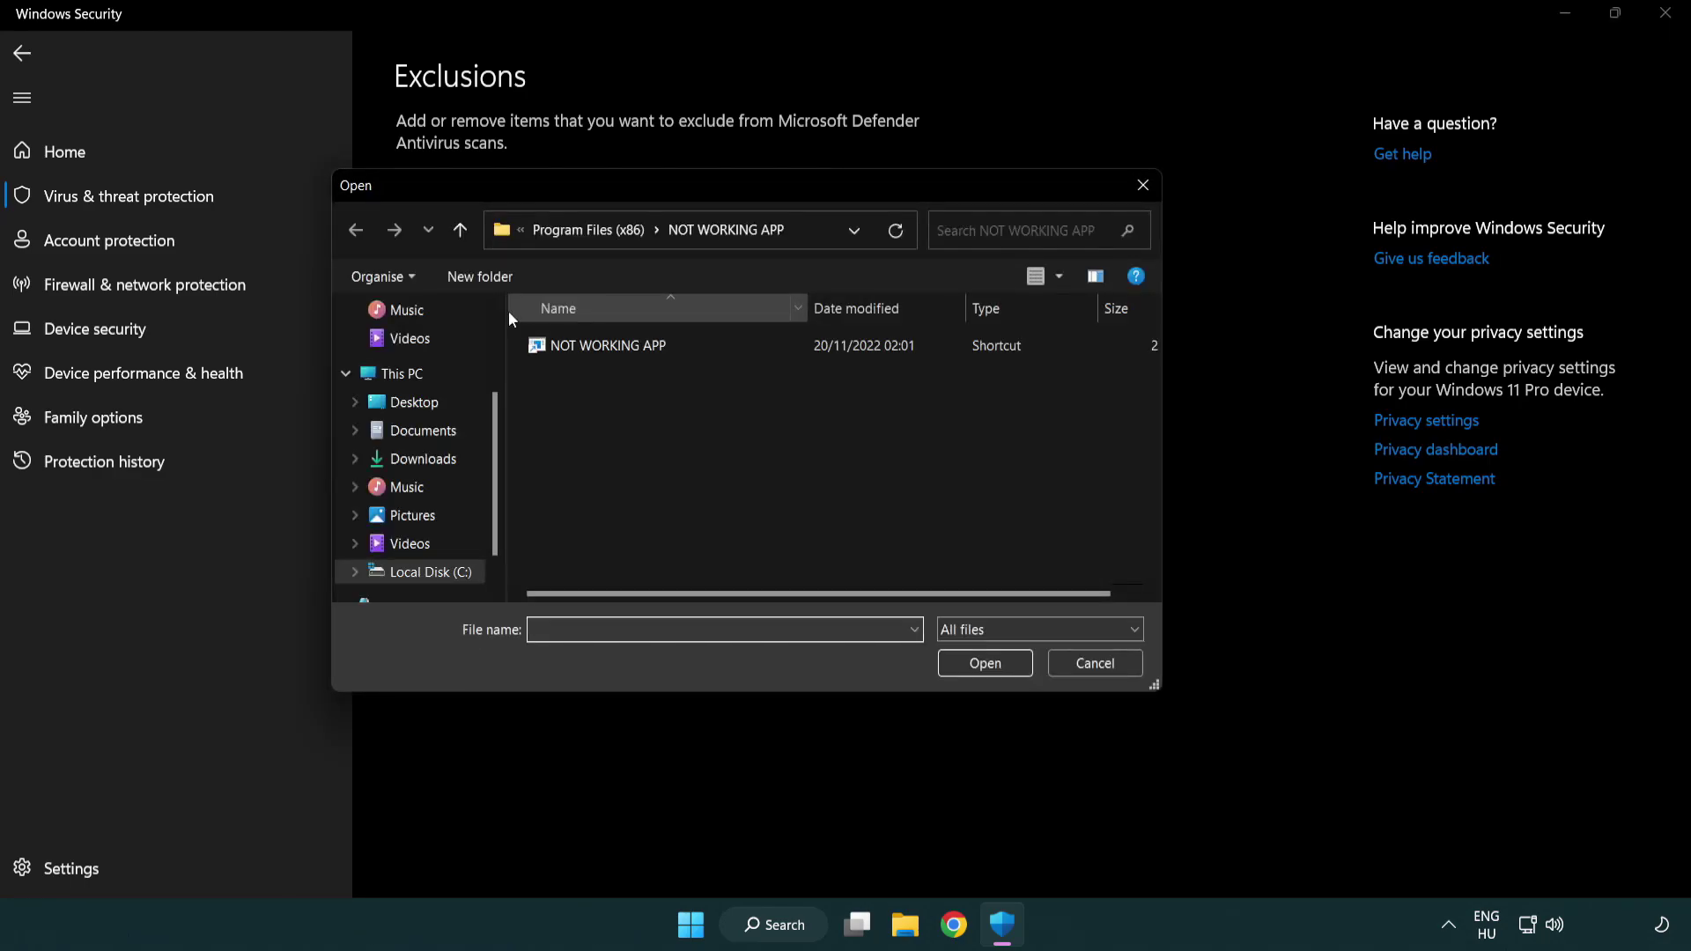
click(572, 235)
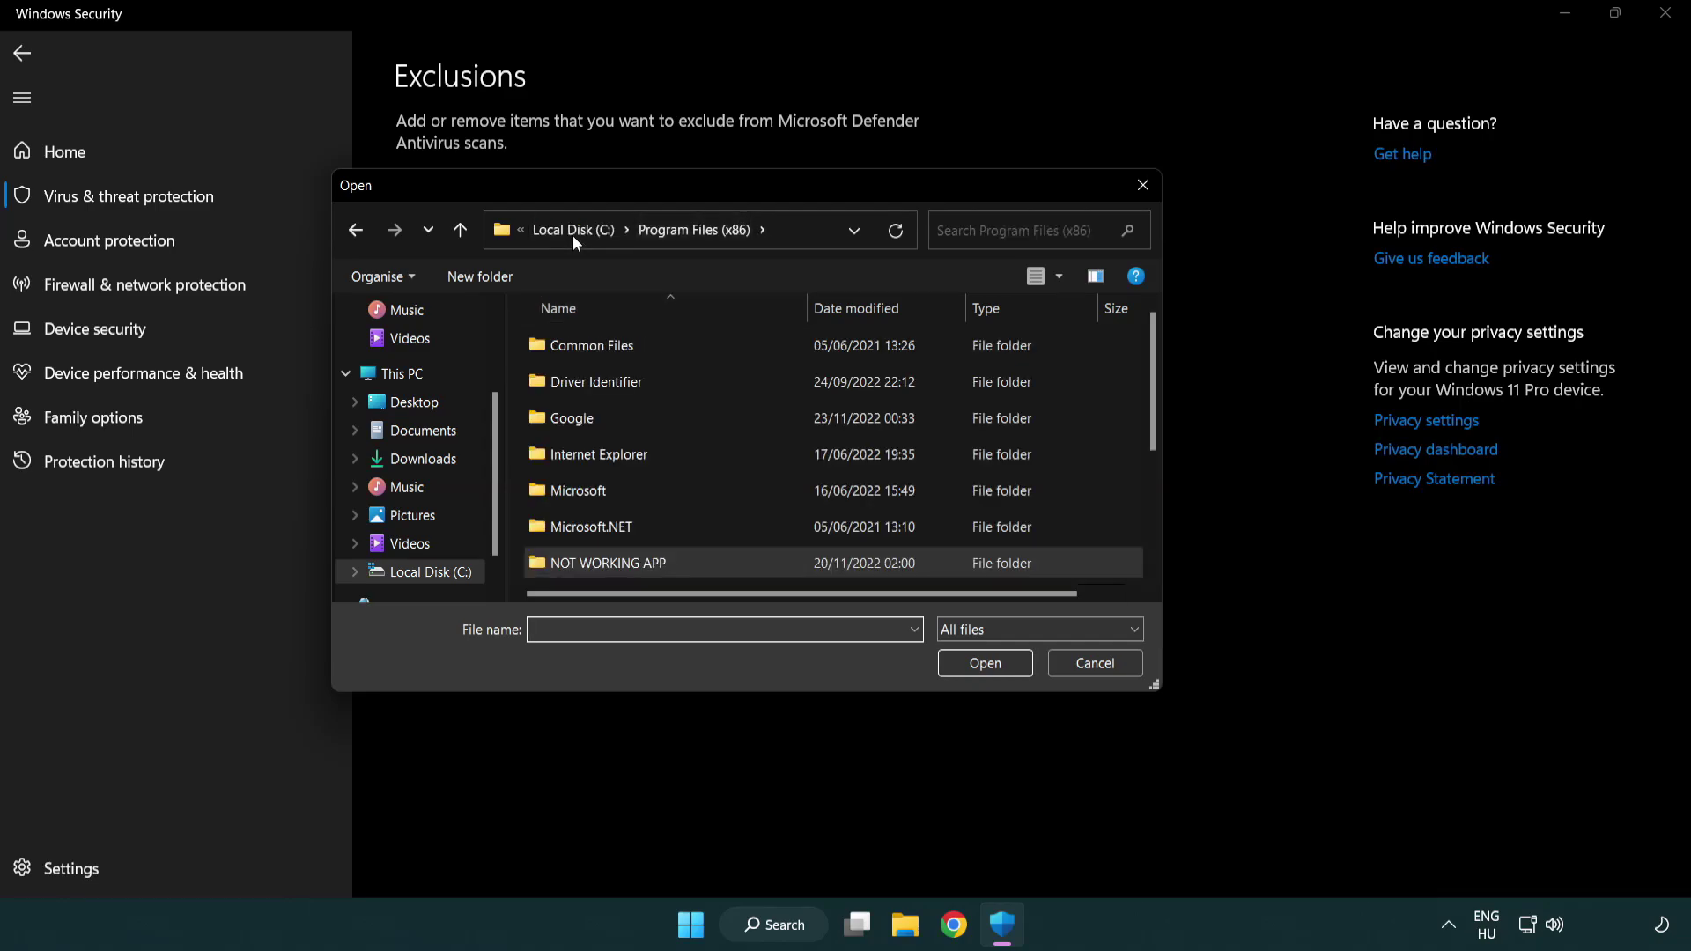
click(573, 231)
click(573, 235)
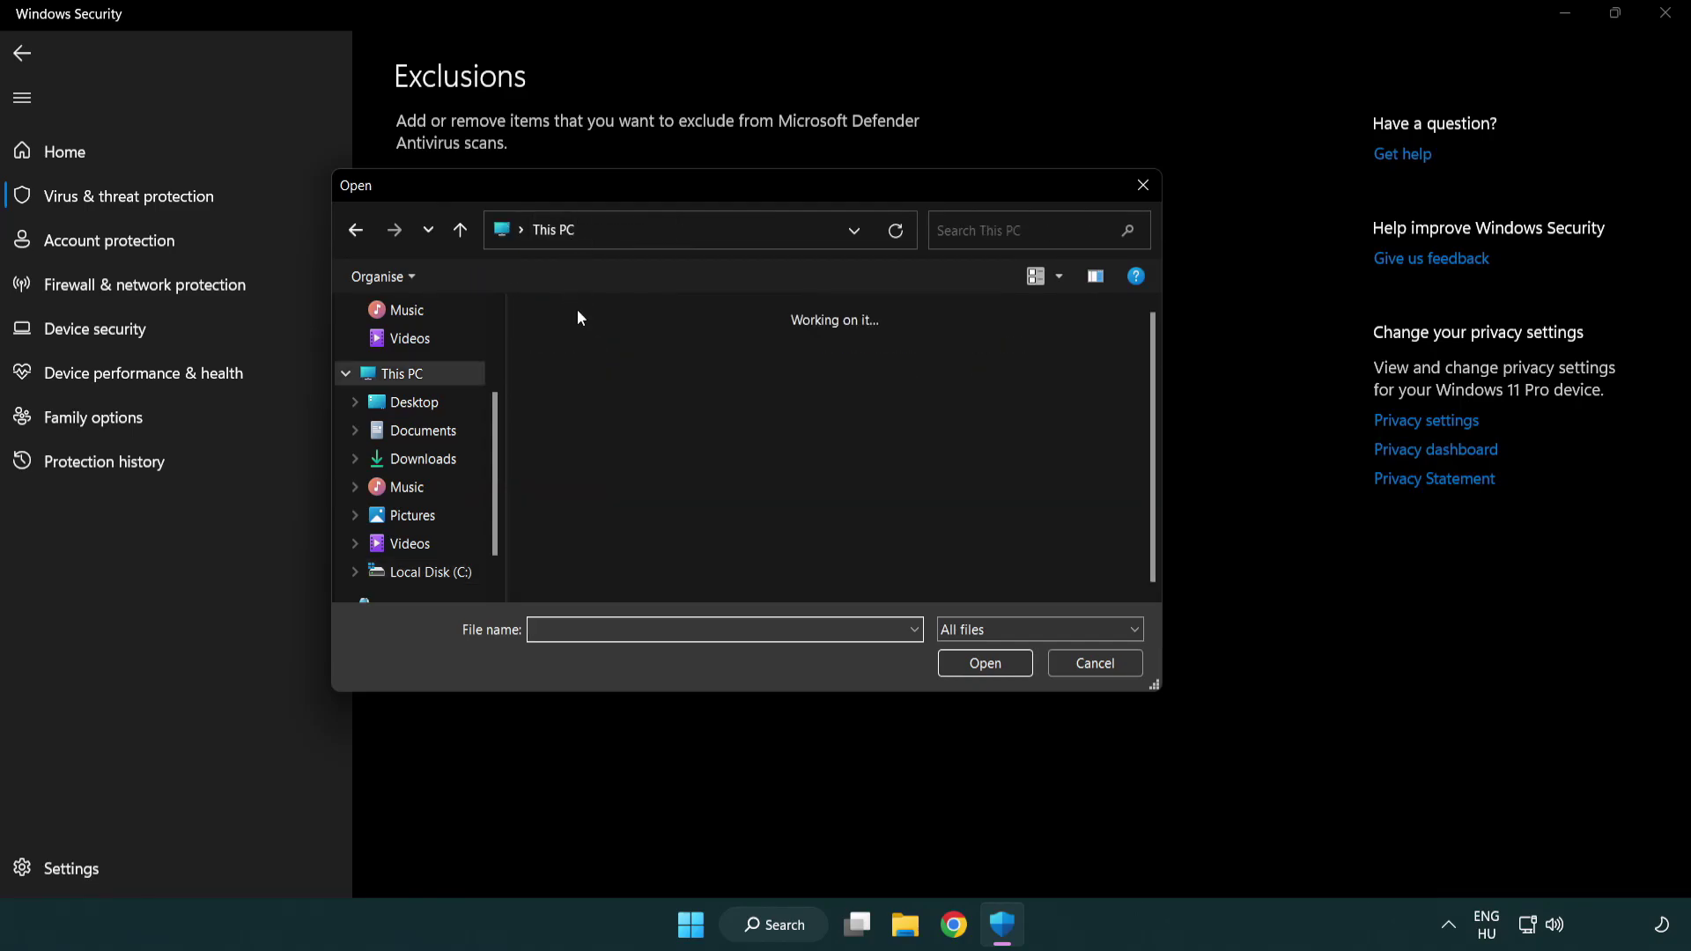
double_click(620, 592)
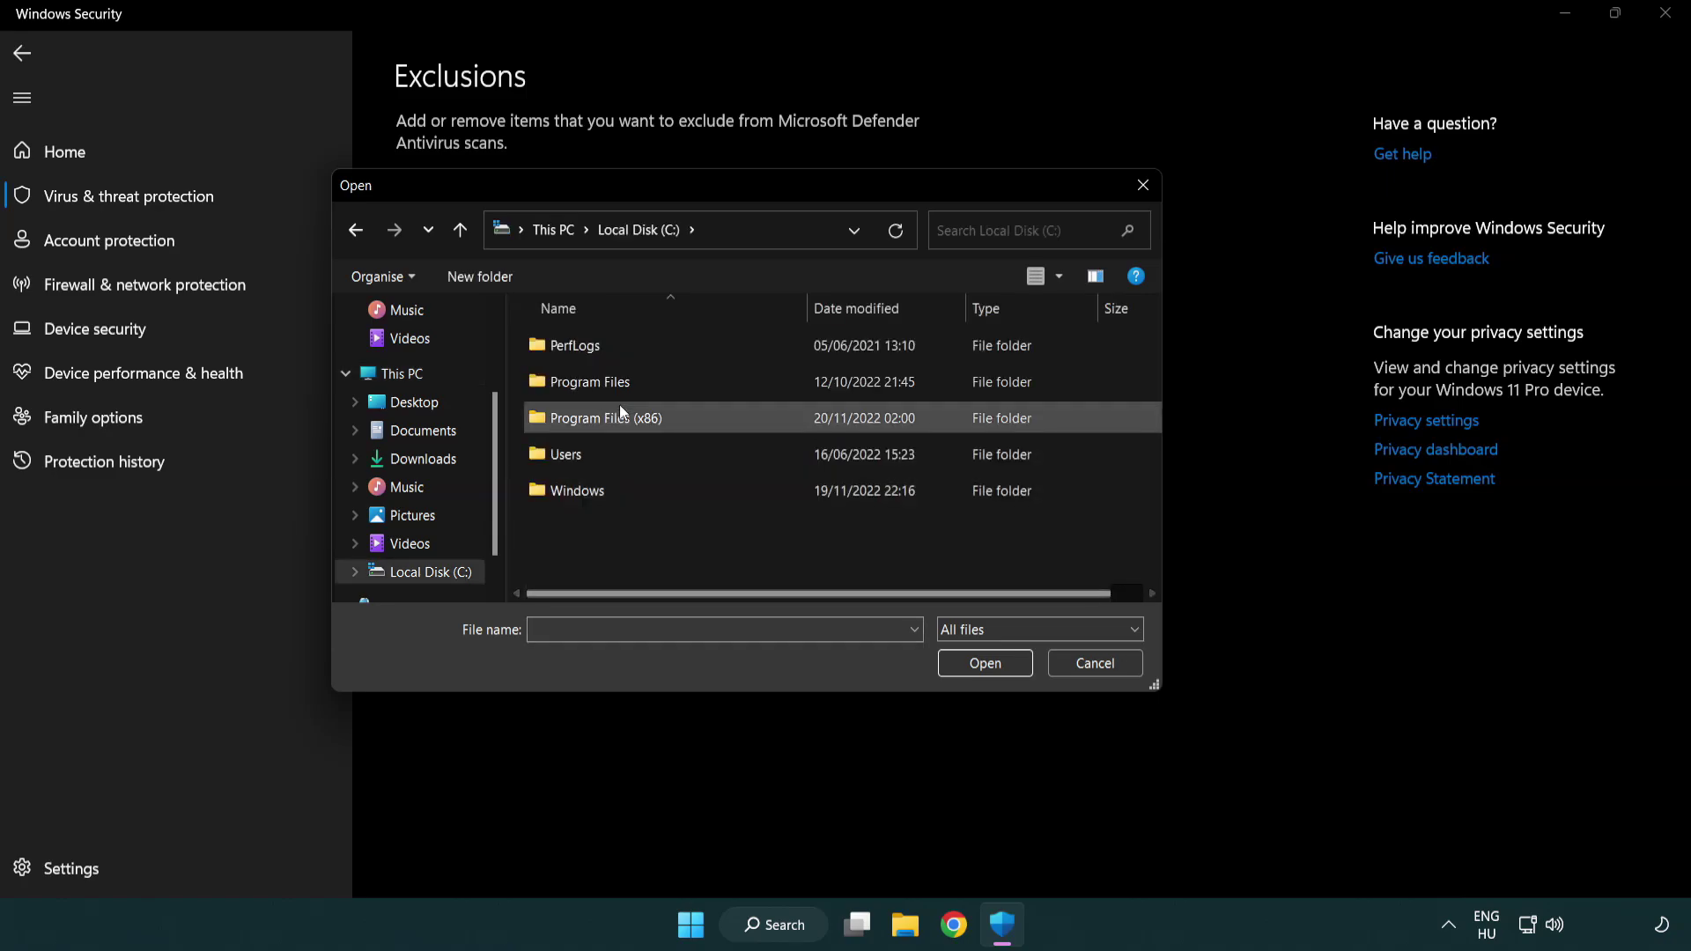
double_click(617, 415)
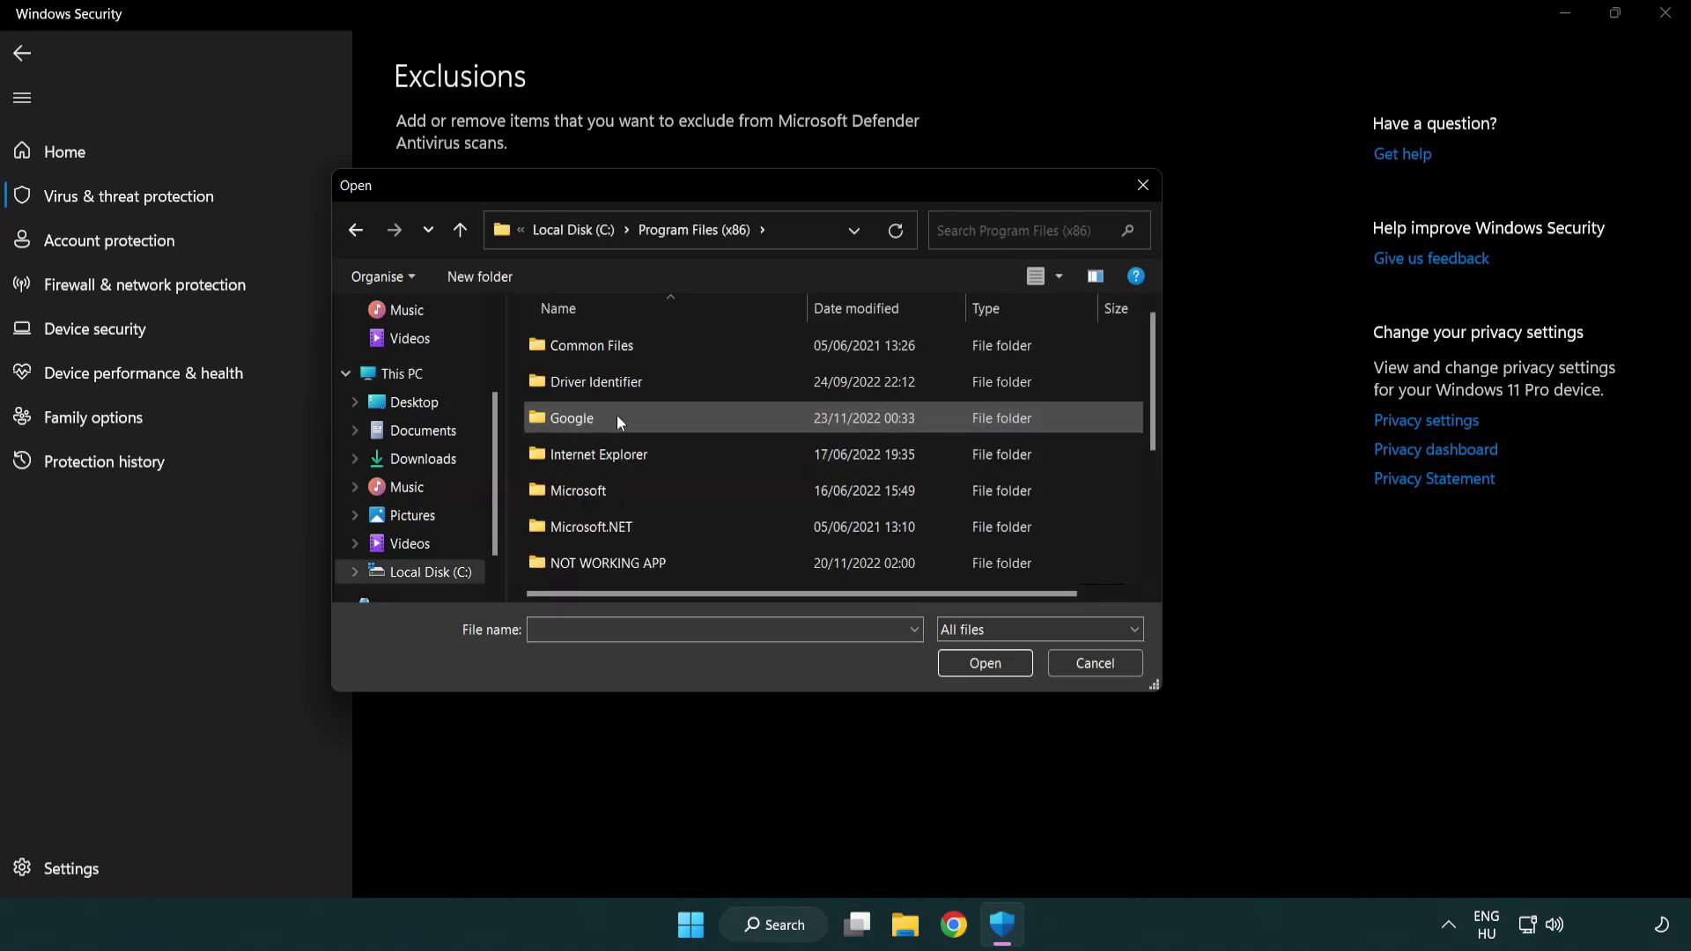
double_click(630, 565)
click(600, 344)
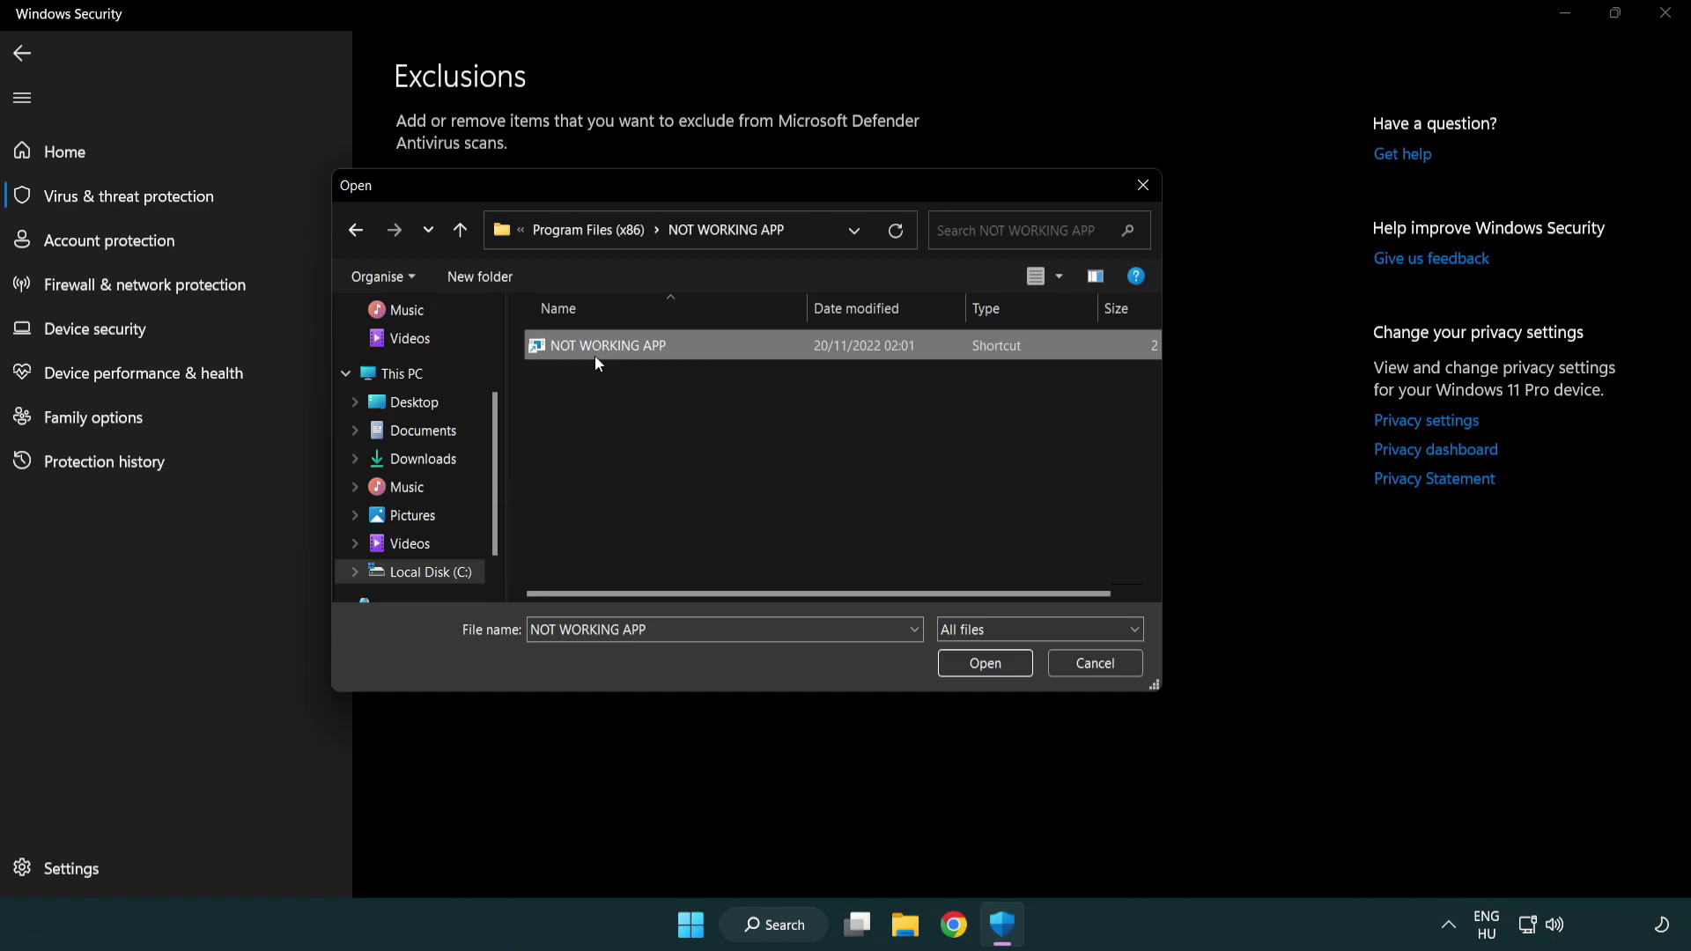
click(980, 669)
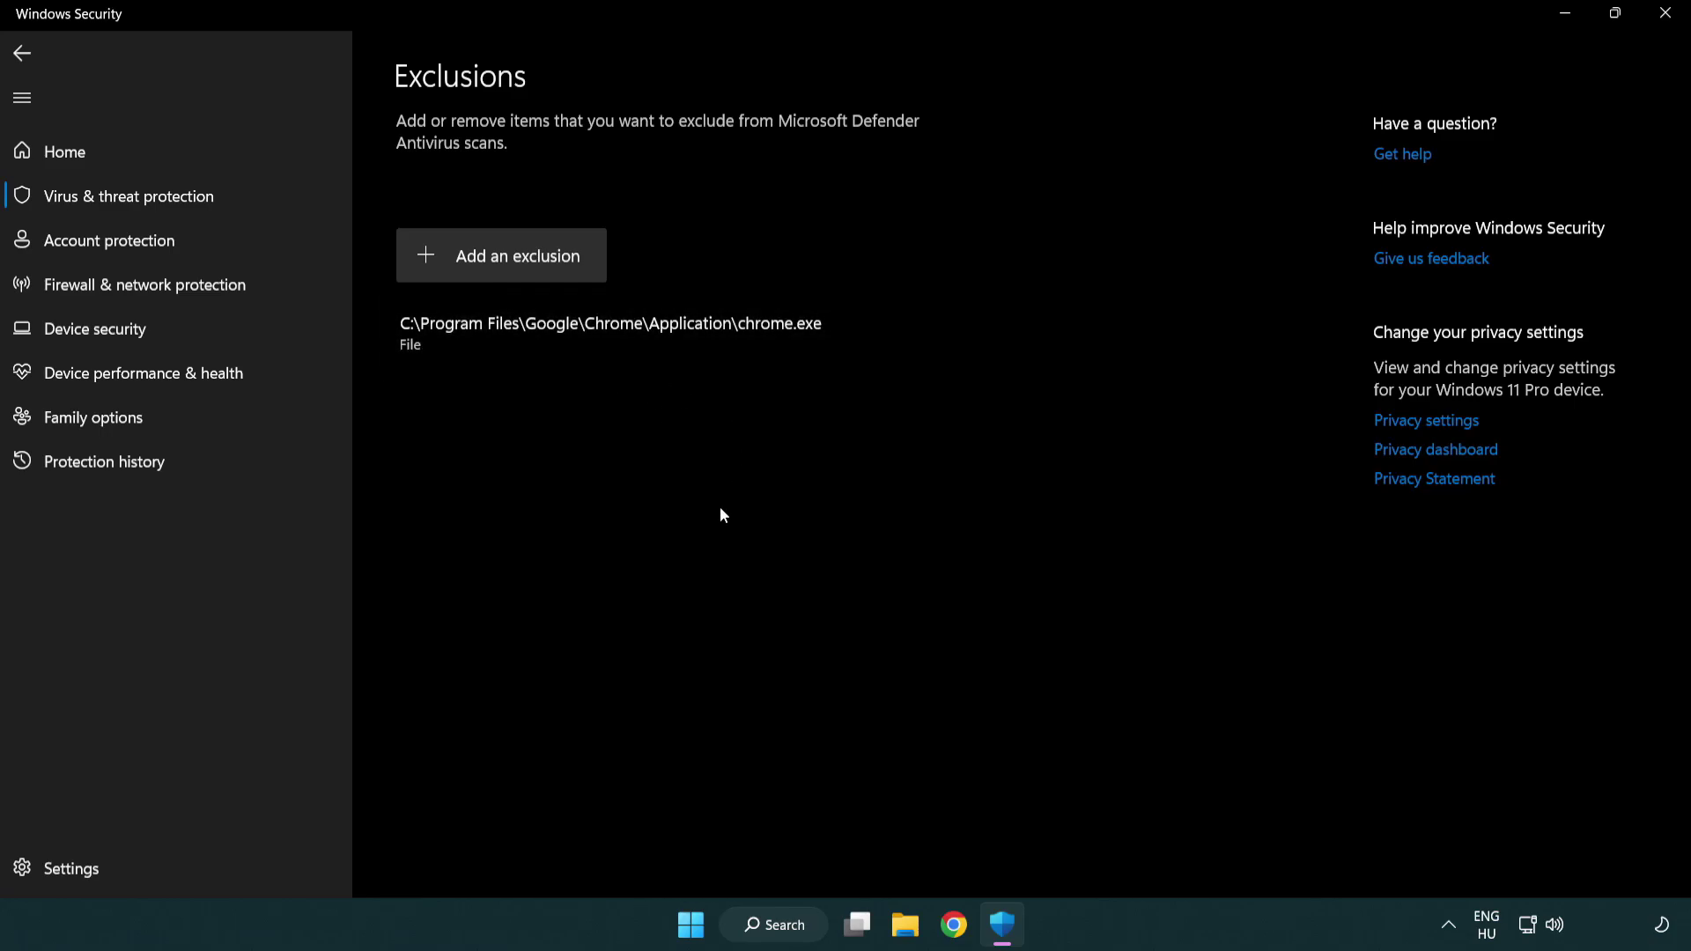
click(1666, 13)
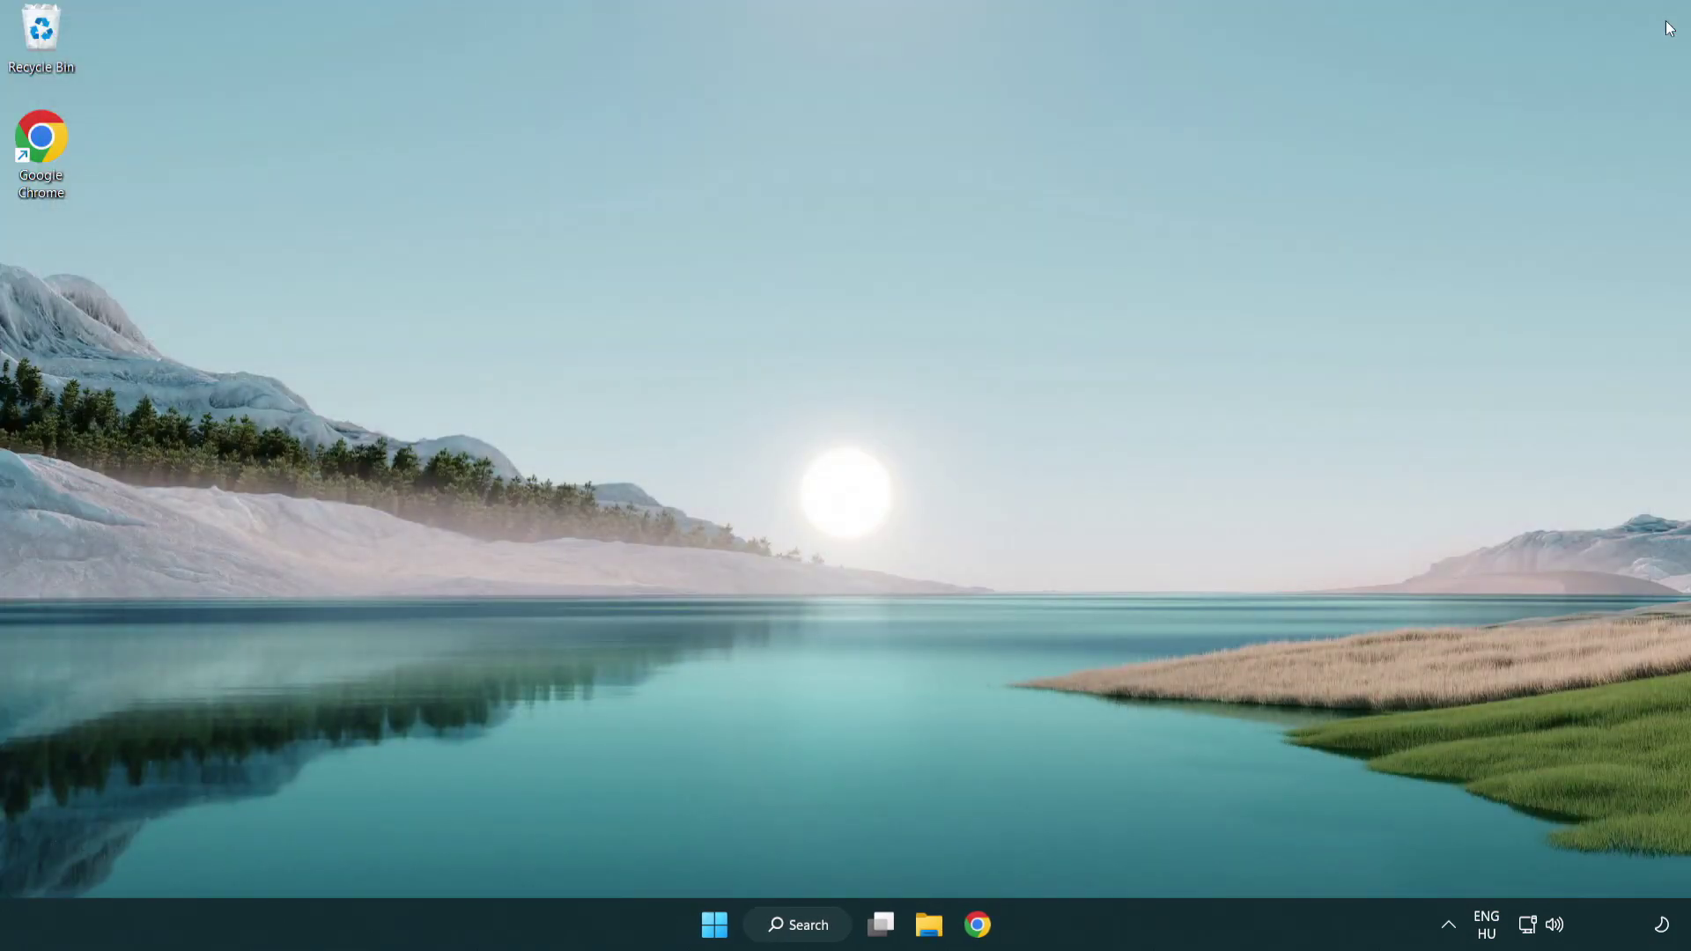
- Bring up the computer's power options
click(714, 924)
click(1127, 846)
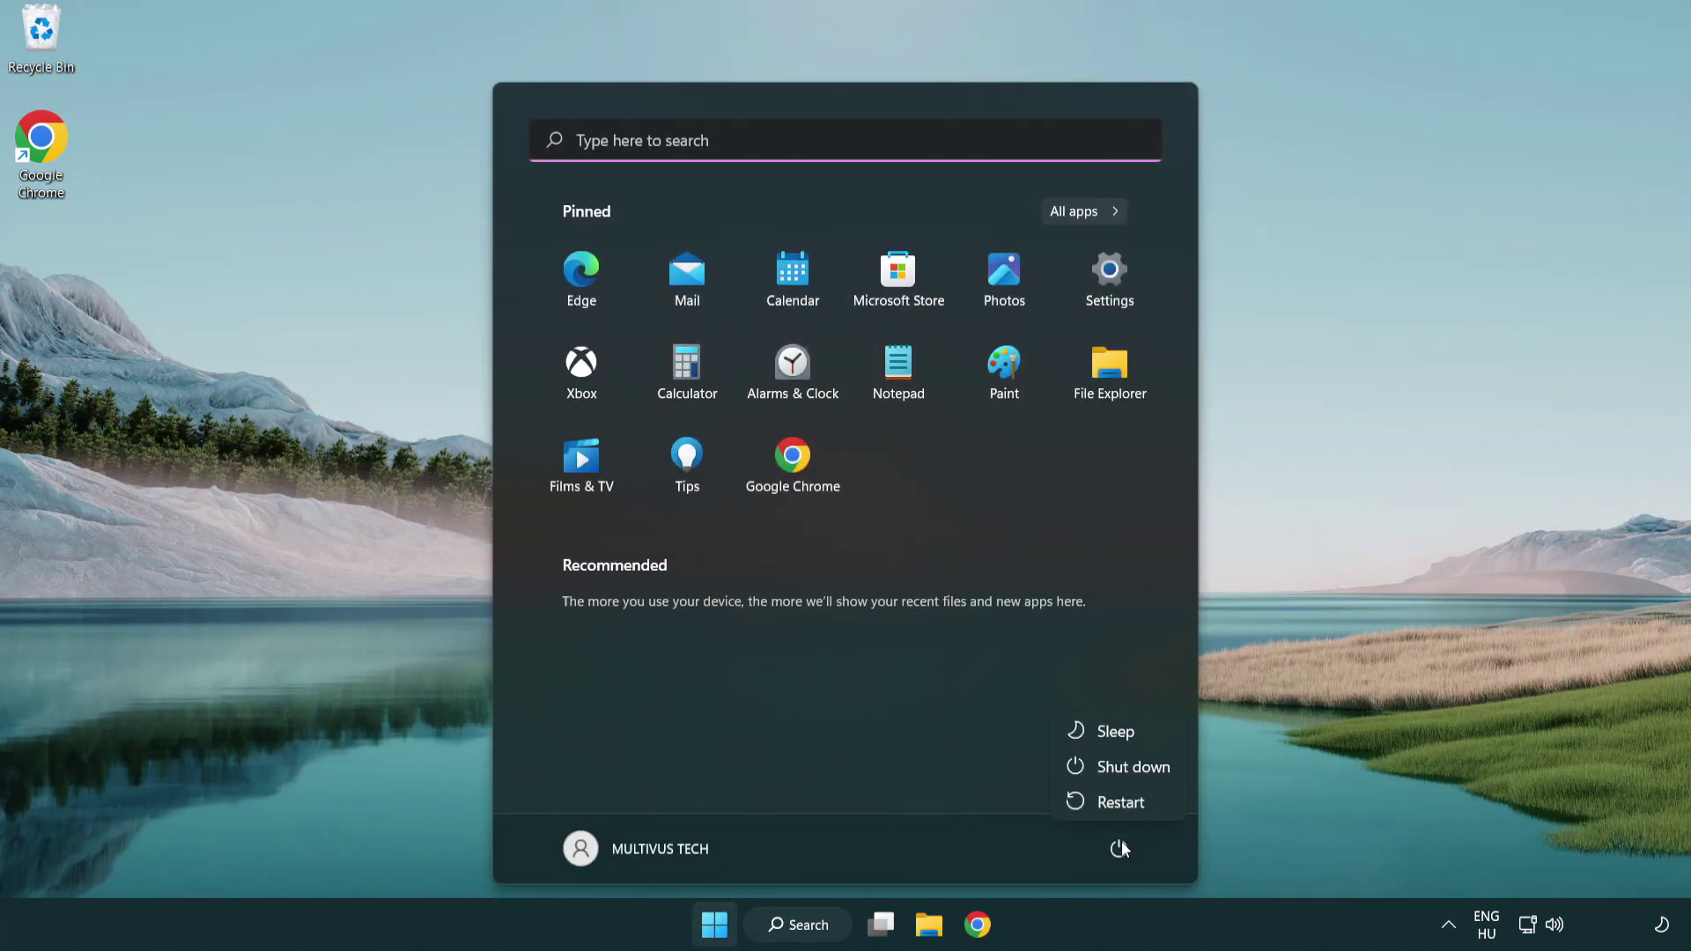